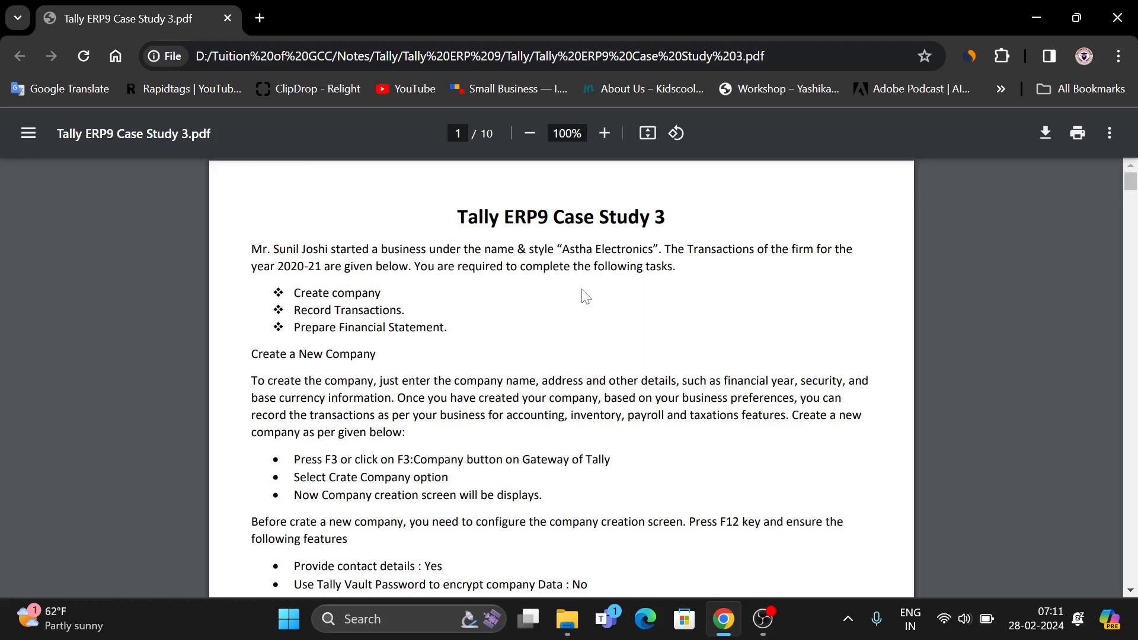
Scroll the case study PDF to page 2's F11 features notes and April 2020 transactions.
{"action": "scroll", "coordinate": [587, 297], "scroll_direction": "down", "scroll_amount": 3}
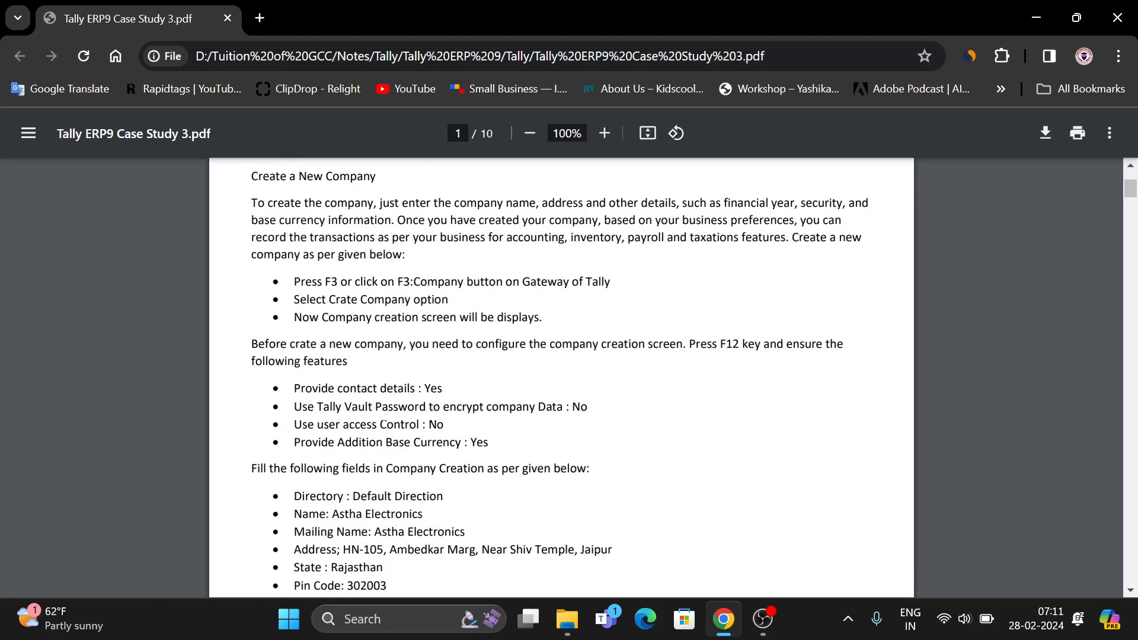
{"action": "scroll", "coordinate": [561, 378], "scroll_direction": "up", "scroll_amount": 2}
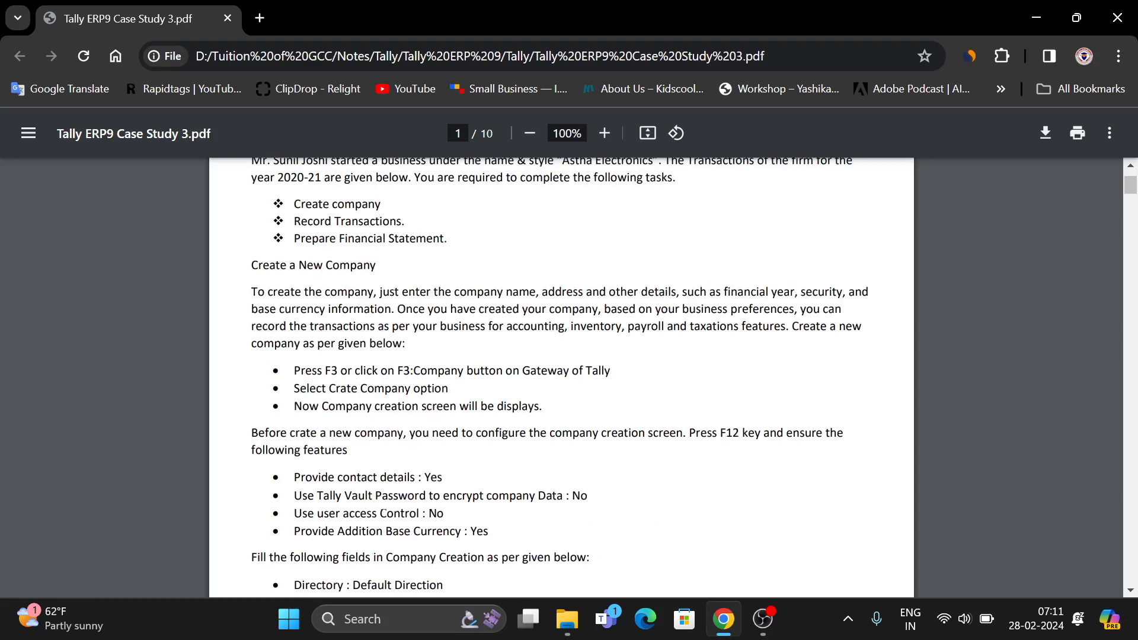
{"action": "scroll", "coordinate": [442, 394], "scroll_direction": "down", "scroll_amount": 4}
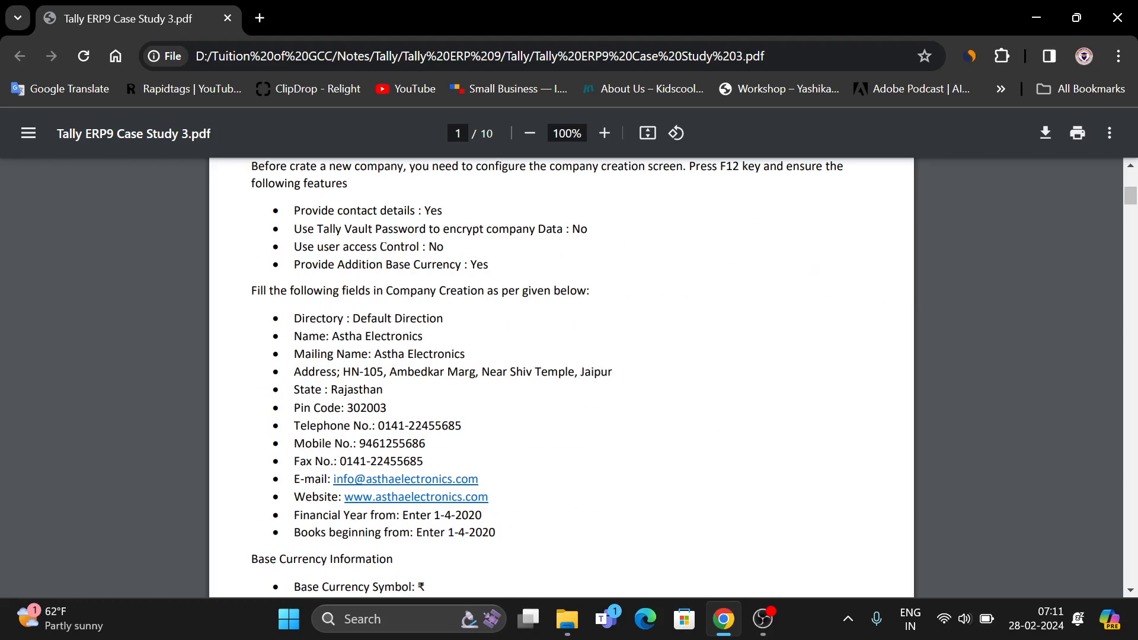
{"action": "scroll", "coordinate": [562, 377], "scroll_direction": "down", "scroll_amount": 6}
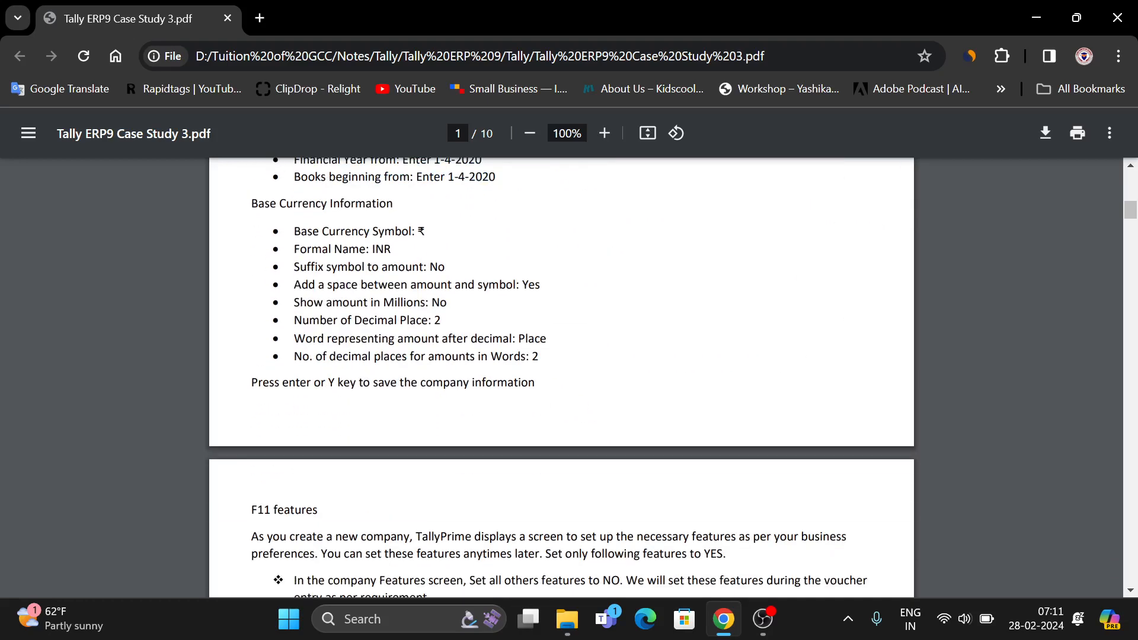
{"action": "scroll", "coordinate": [563, 385], "scroll_direction": "up", "scroll_amount": 3}
{"action": "scroll", "coordinate": [407, 388], "scroll_direction": "up", "scroll_amount": 3}
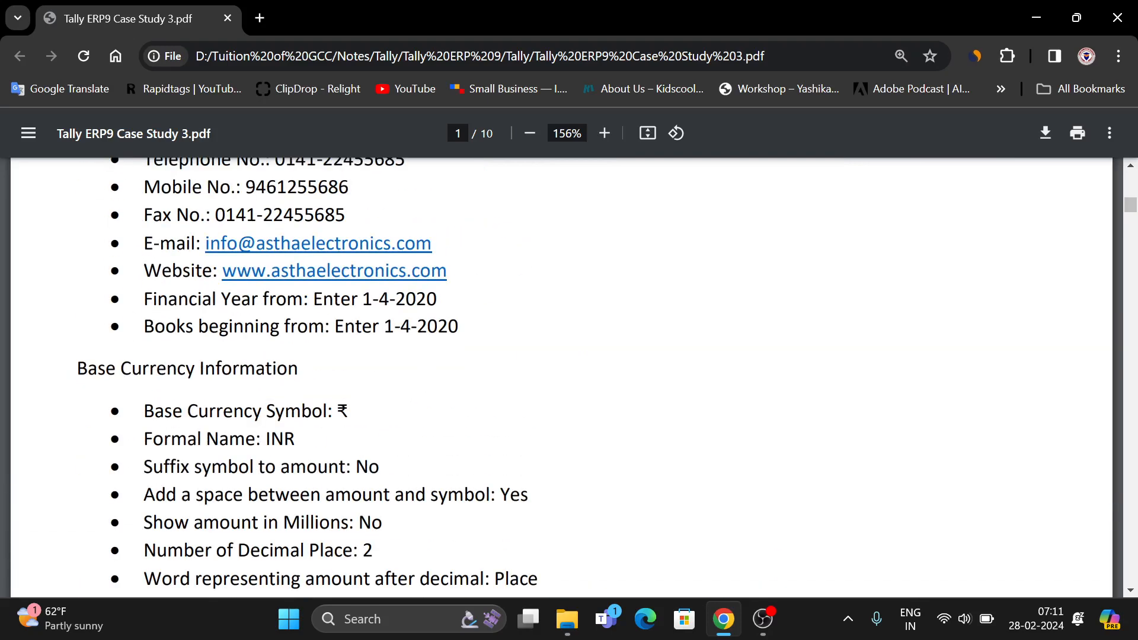
{"action": "scroll", "coordinate": [430, 377], "scroll_direction": "up", "scroll_amount": 2}
{"action": "scroll", "coordinate": [437, 350], "scroll_direction": "down", "scroll_amount": 4}
{"action": "scroll", "coordinate": [450, 368], "scroll_direction": "down", "scroll_amount": 4}
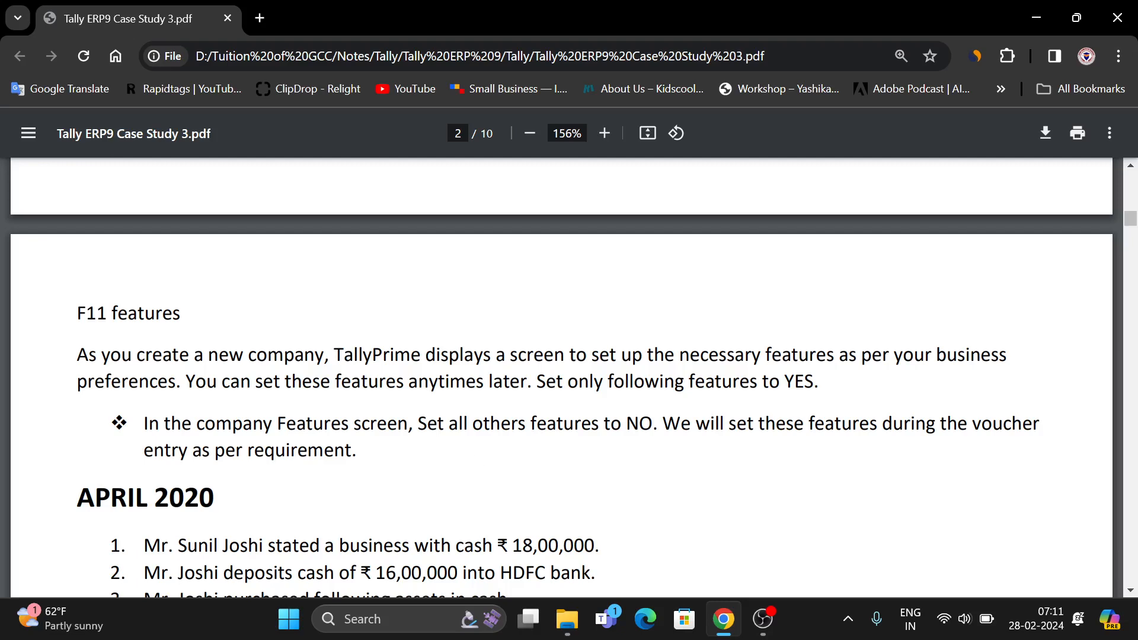
Launch TallyPrime from the Start menu search and continue in Educational Mode.
{"action": "left_click", "coordinate": [283, 623]}
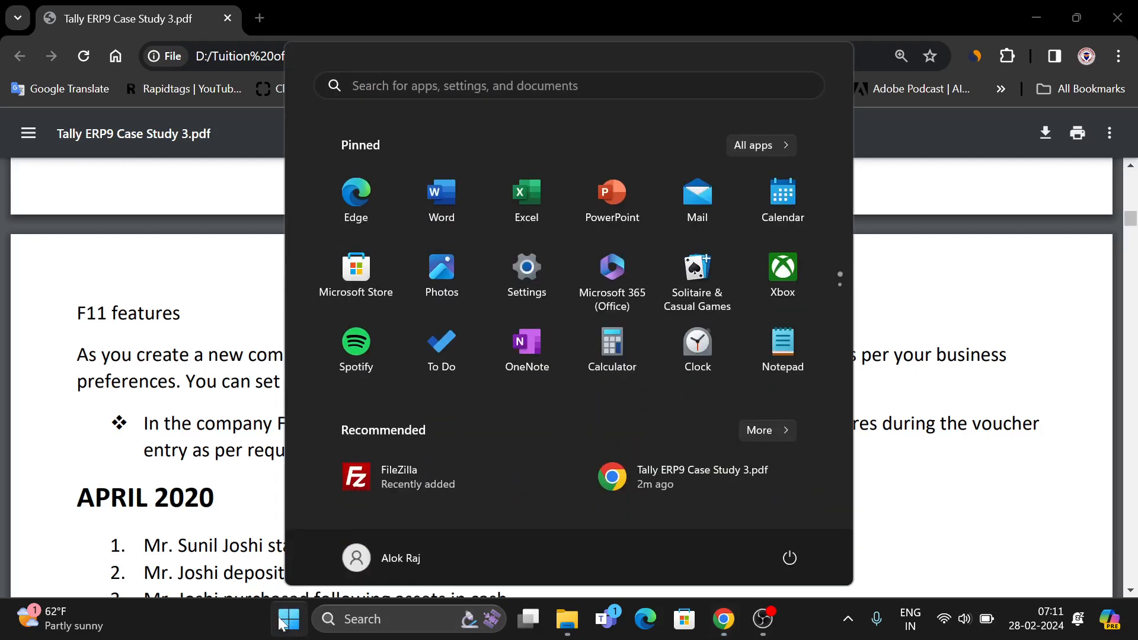
{"action": "type", "text": "t"}
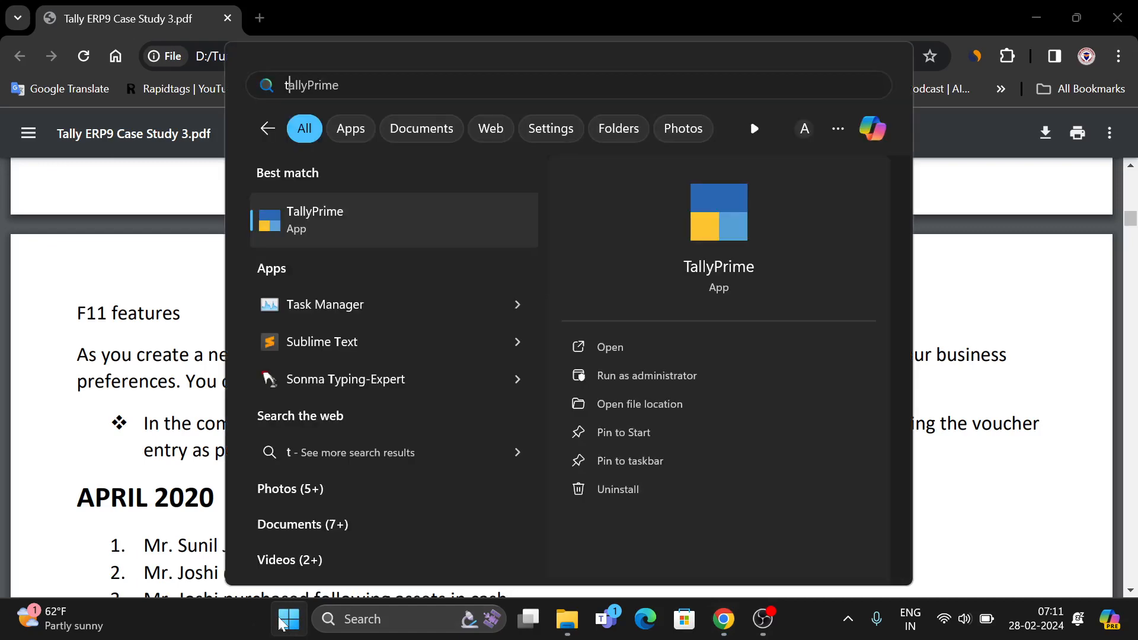
{"action": "key", "text": "Return"}
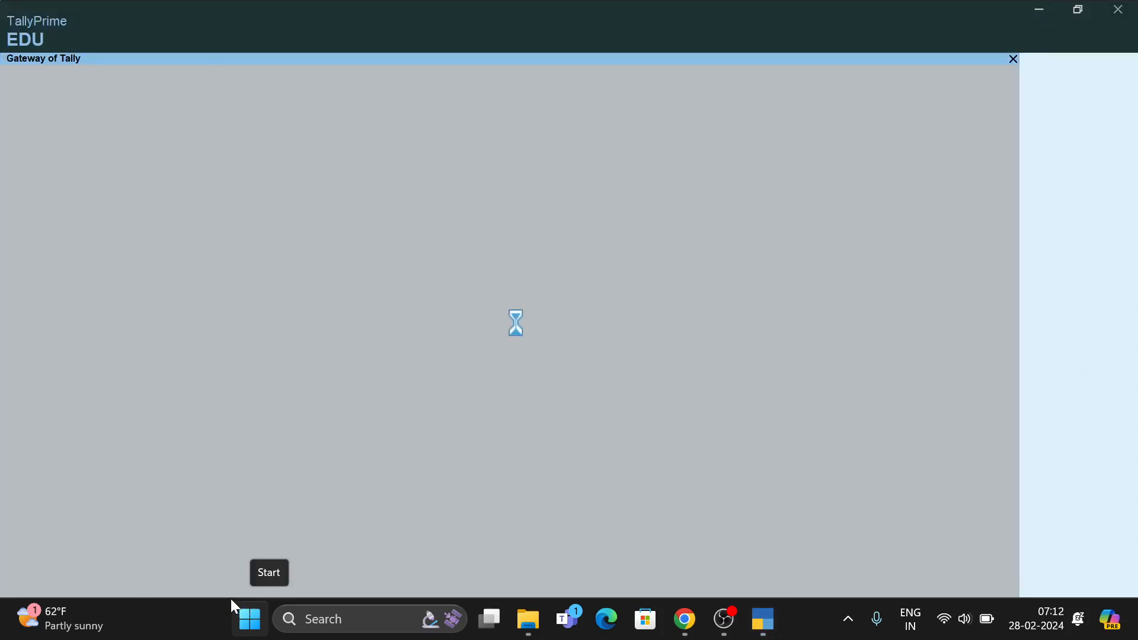
{"action": "left_click", "coordinate": [248, 374]}
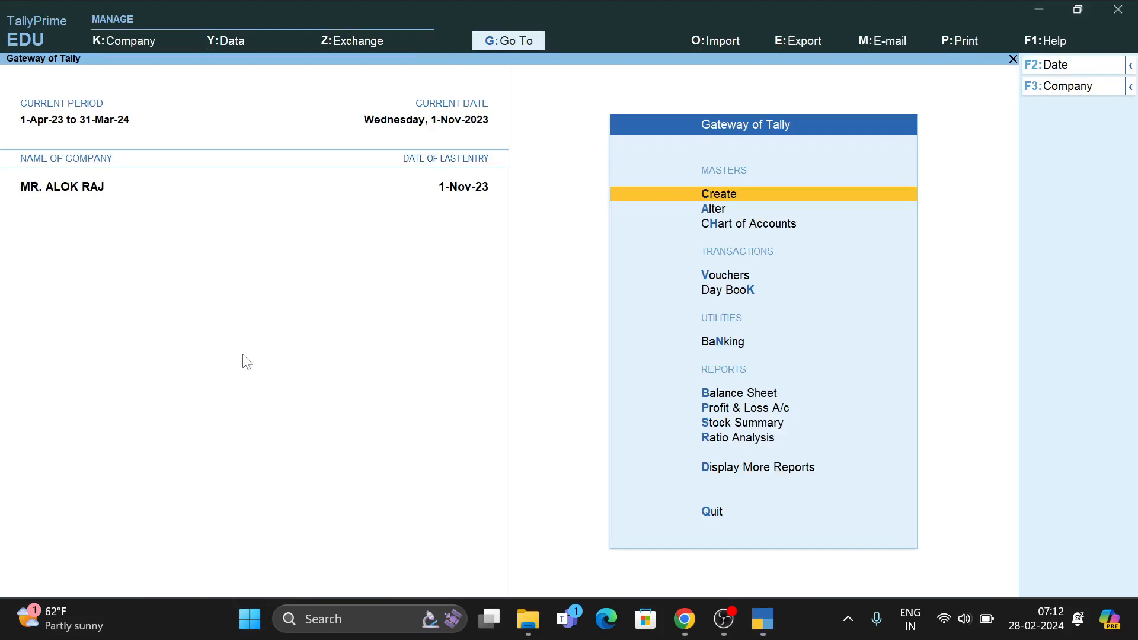
Create a new company named 'Case Study 3', leaving the address blank.
{"action": "key", "text": "alt+k"}
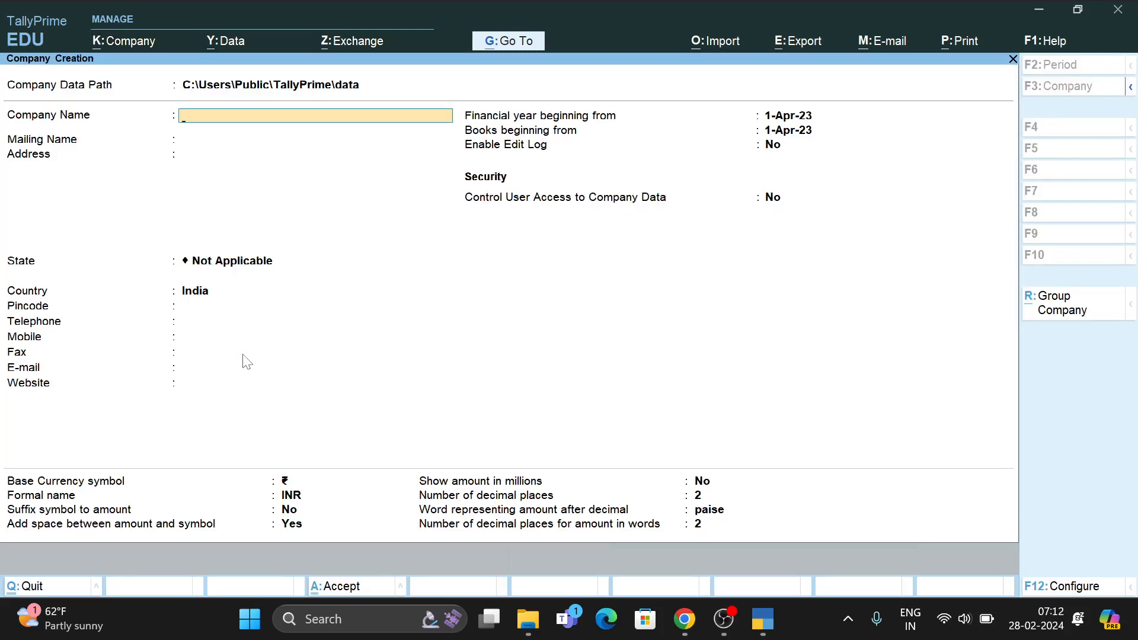
{"action": "type", "text": "Case Study 3"}
{"action": "key", "text": "Return"}
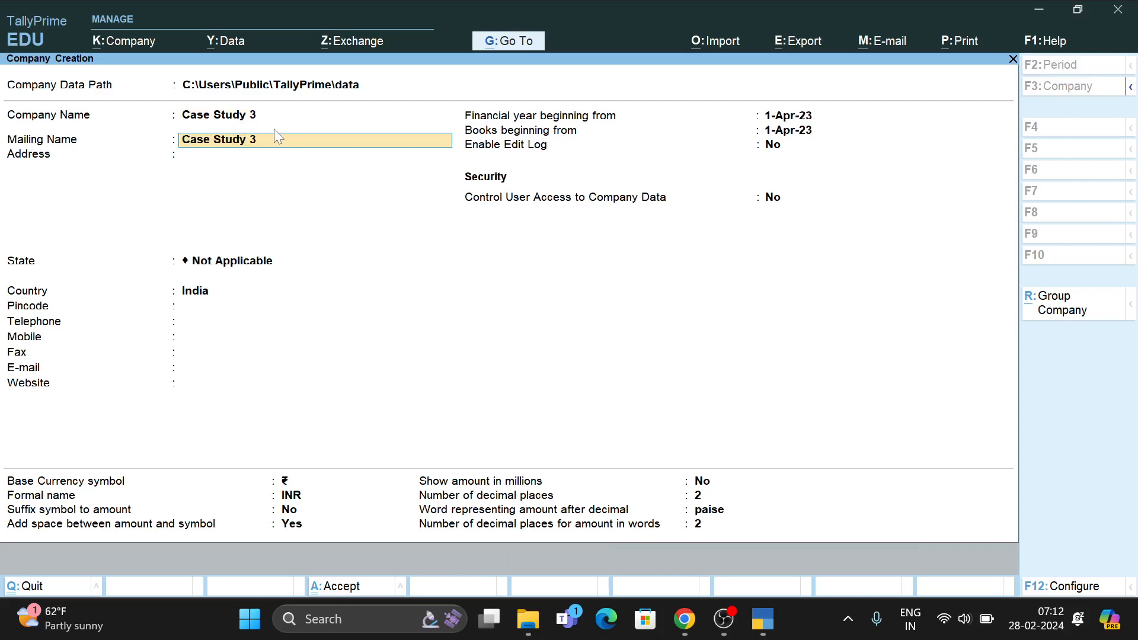
{"action": "left_click", "coordinate": [231, 155]}
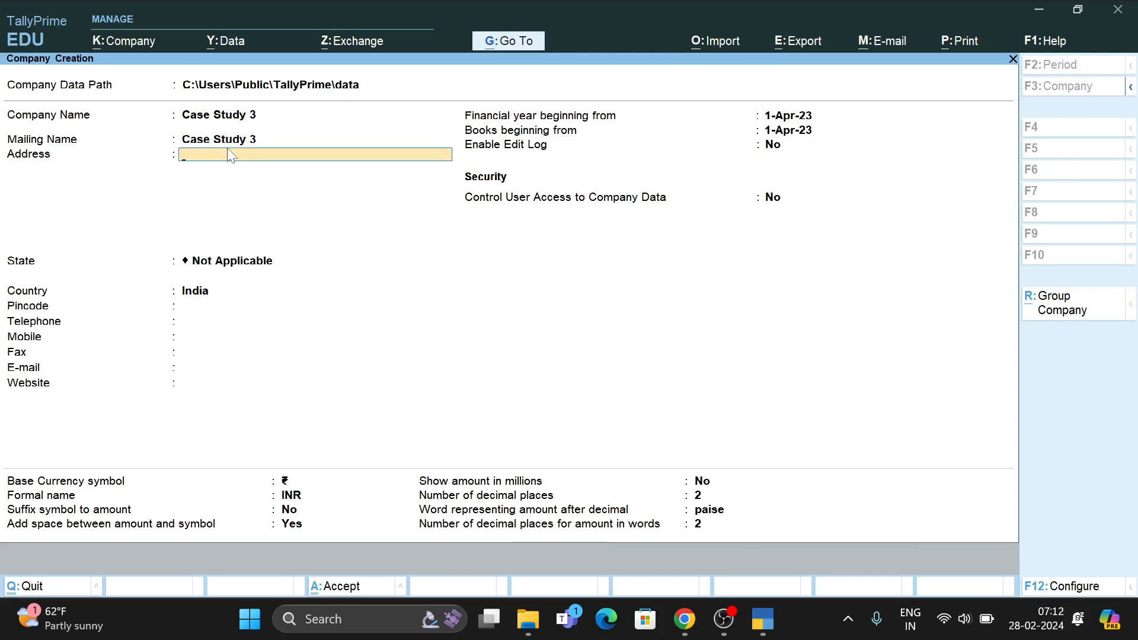
{"action": "key", "text": "Return"}
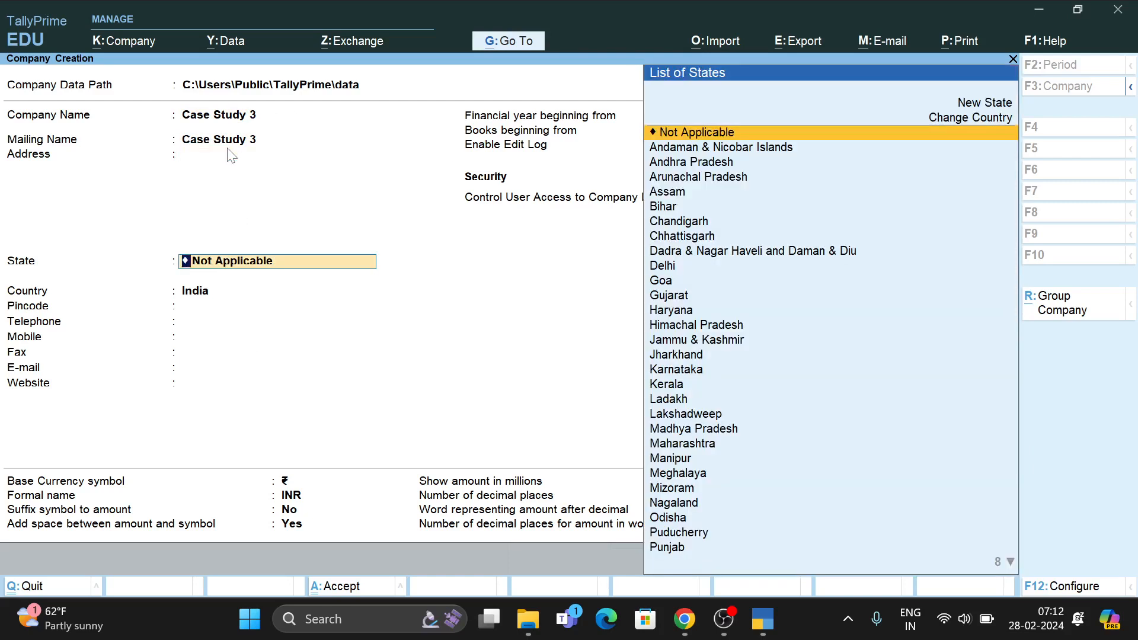
Set the company state to Bihar and pincode to 803118, leaving telephone blank.
{"action": "type", "text": "B"}
{"action": "key", "text": "Return"}
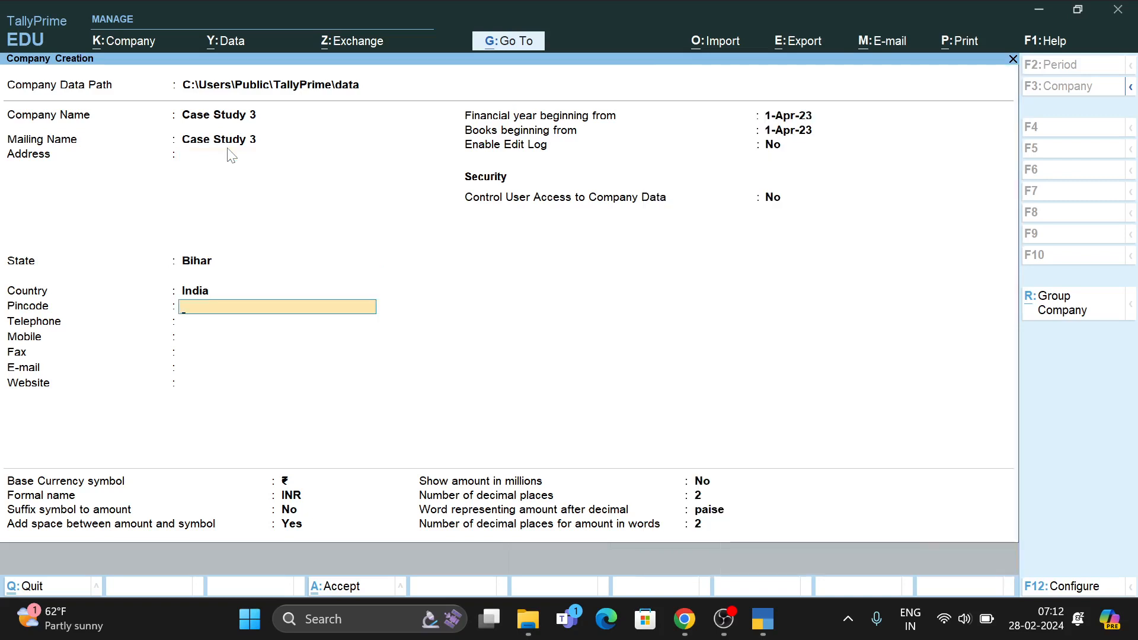
{"action": "type", "text": "803118"}
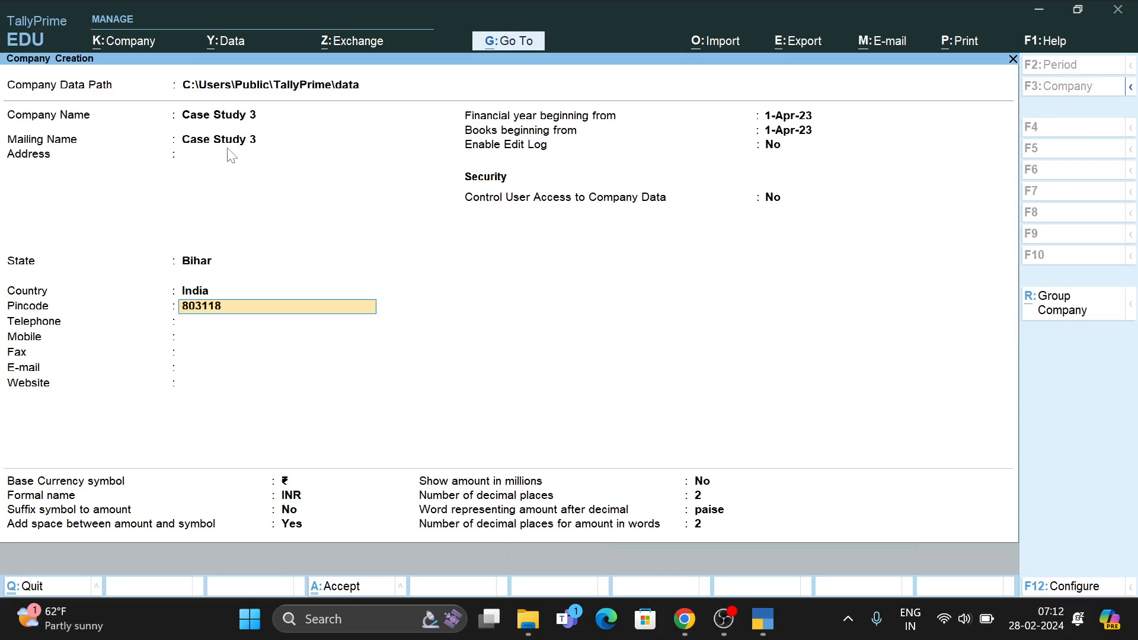
{"action": "key", "text": "Return"}
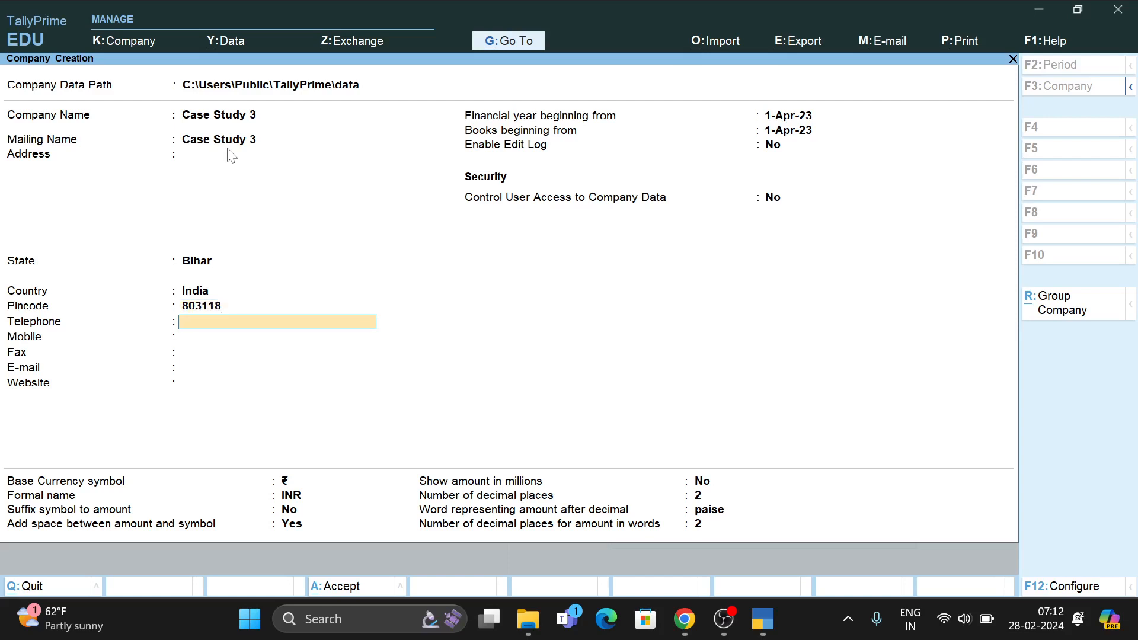
{"action": "key", "text": "Return"}
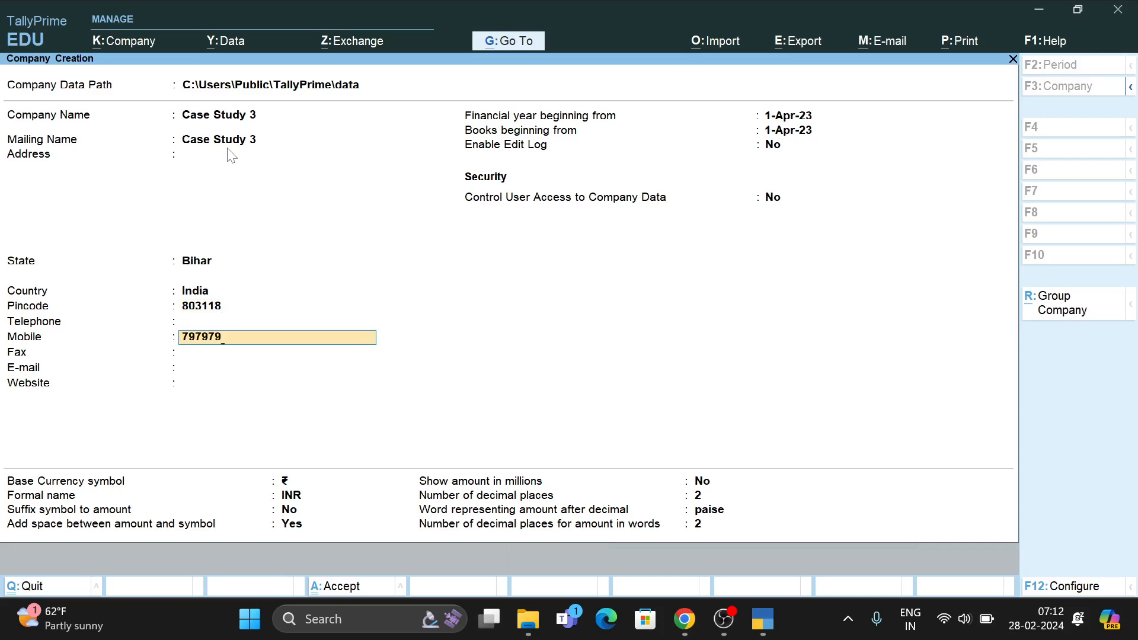
Enter the company's mobile number, correcting a typo, and skip the fax field.
{"action": "key", "text": "Return"}
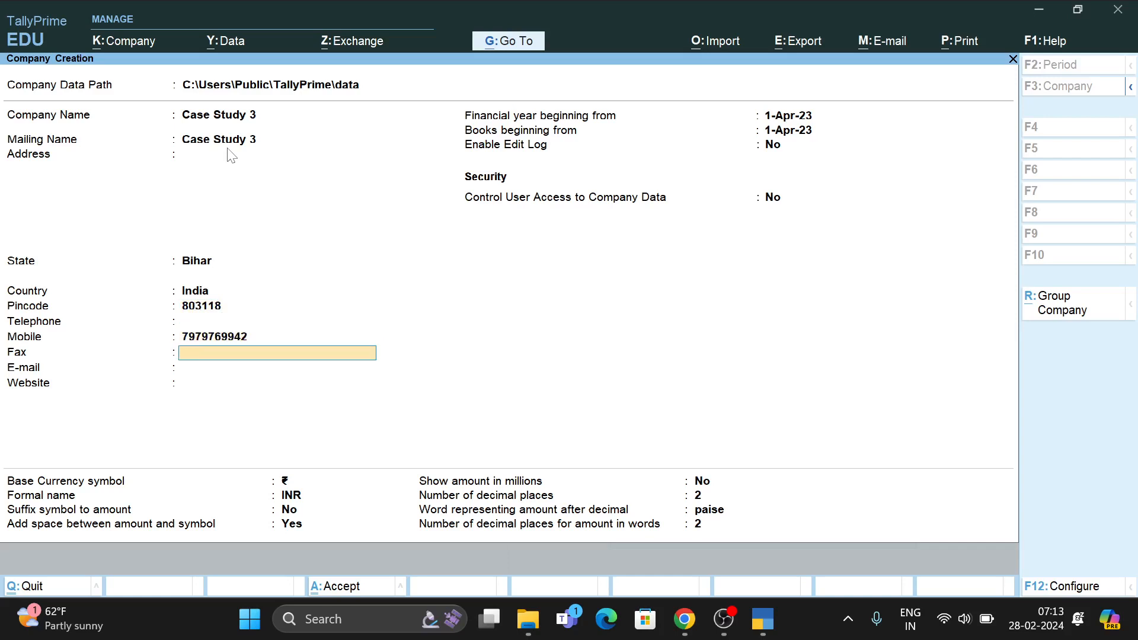
{"action": "key", "text": "Return"}
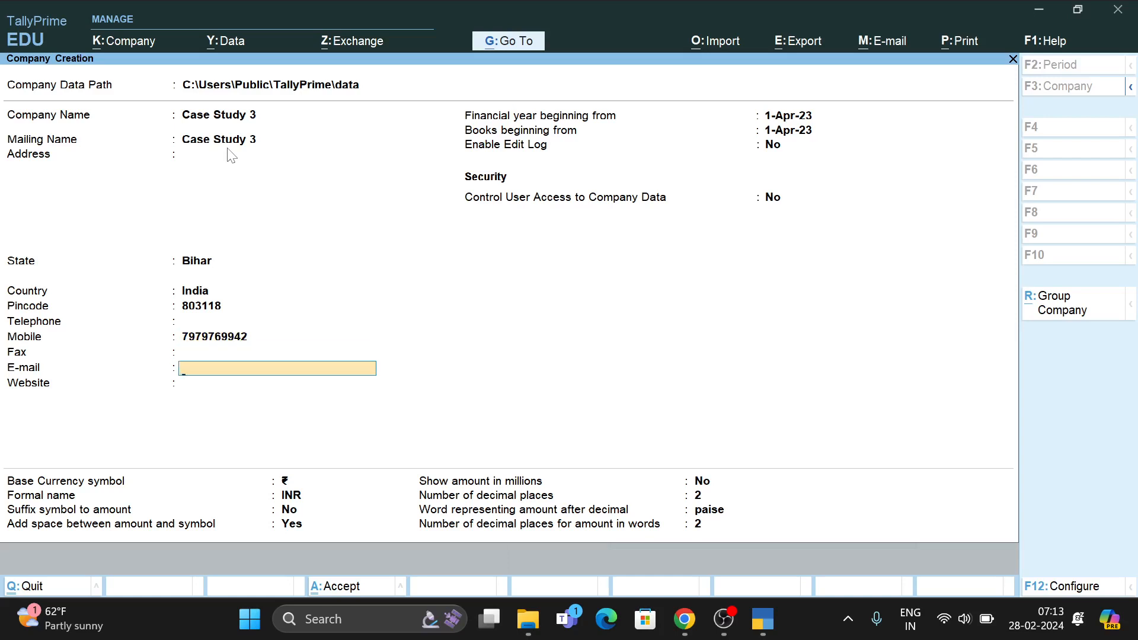
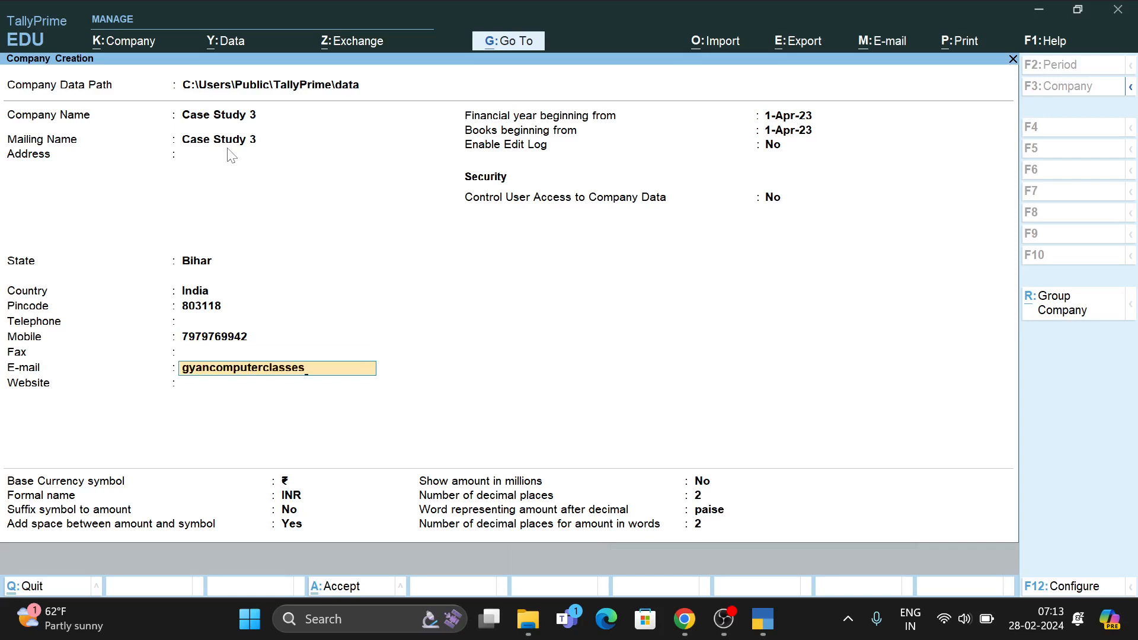
{"action": "key", "text": "Return"}
{"action": "type", "text": "www"}
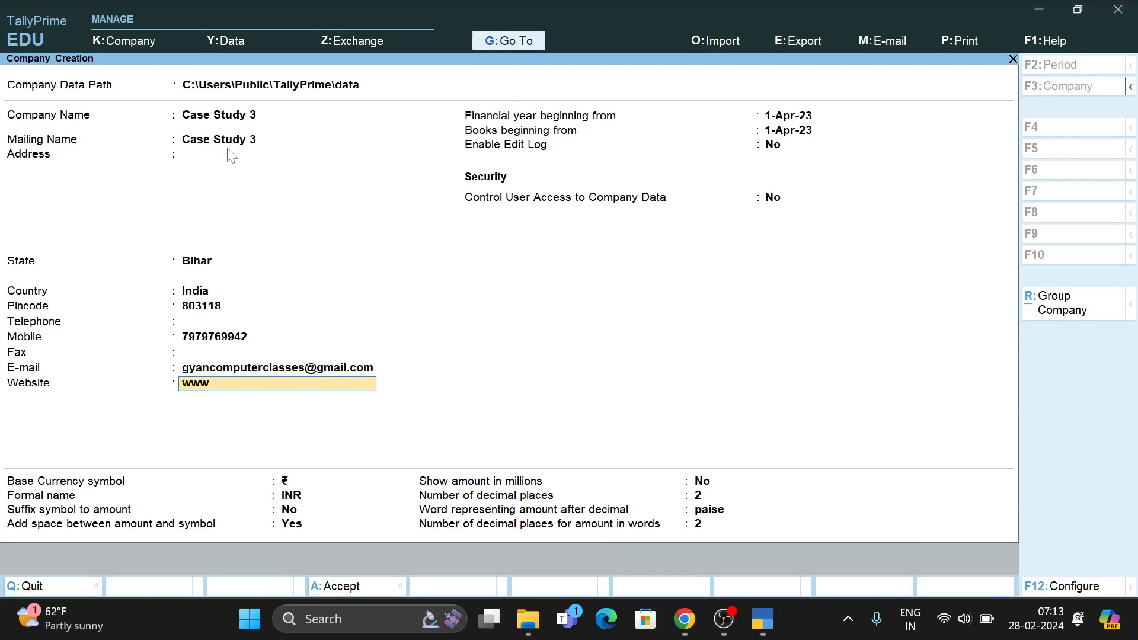
{"action": "type", "text": ".sologyan.in"}
{"action": "key", "text": "Return"}
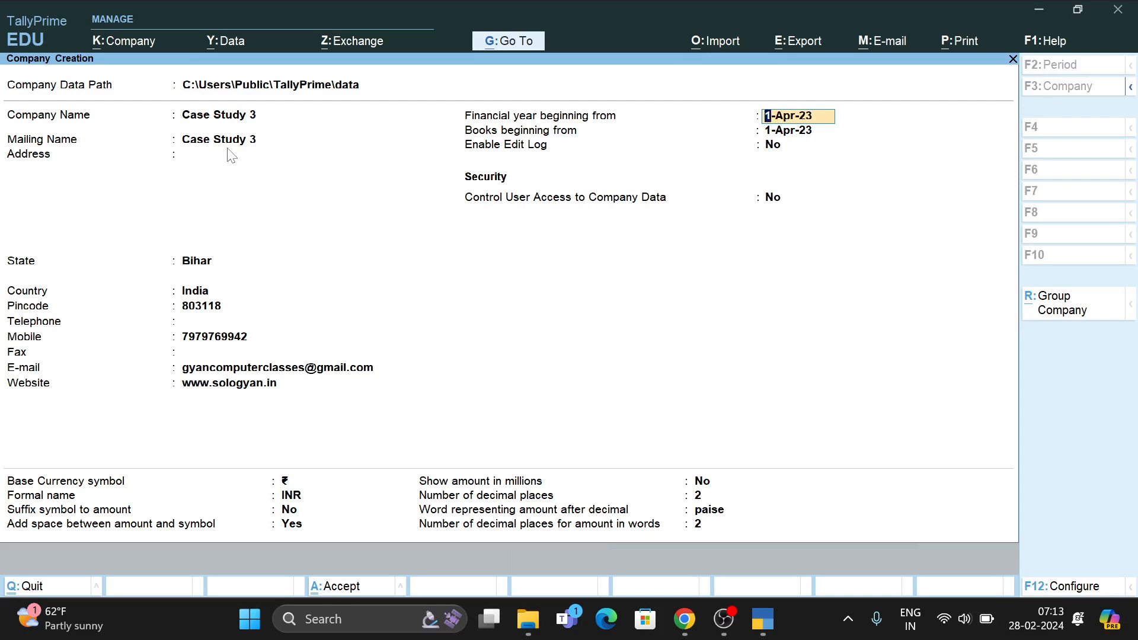
{"action": "key", "text": "ctrl"}
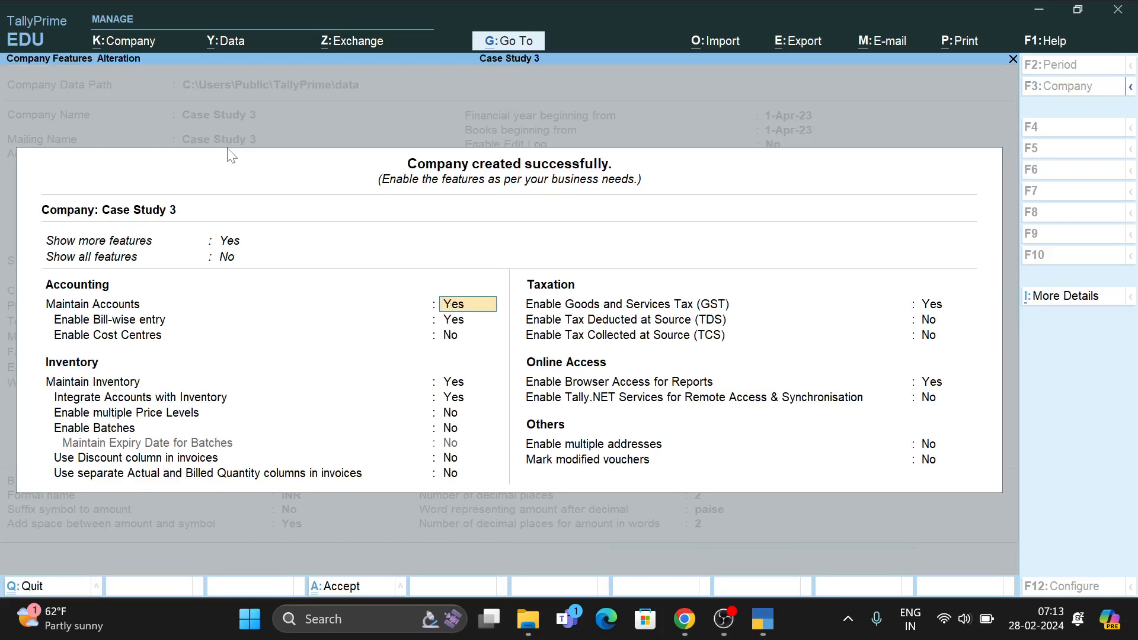
Keep bill-wise and inventory settings unchanged, enable GST, and bring up its GST Details.
{"action": "key", "text": "Return"}
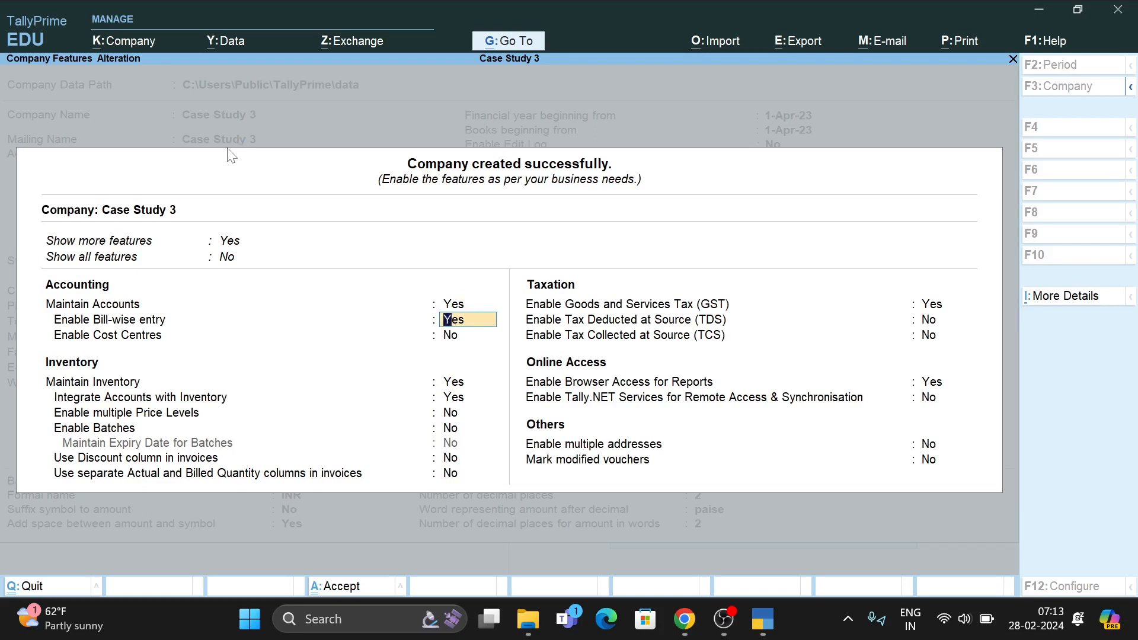
{"action": "key", "text": "Return"}
{"action": "key", "text": "Return"}
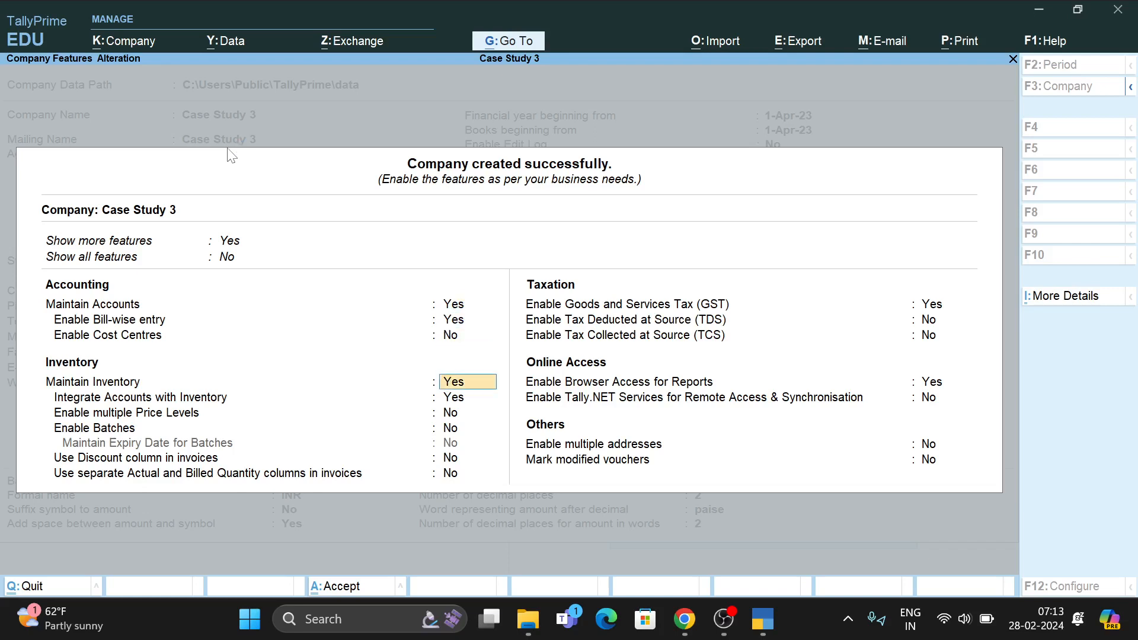
{"action": "key", "text": "Return"}
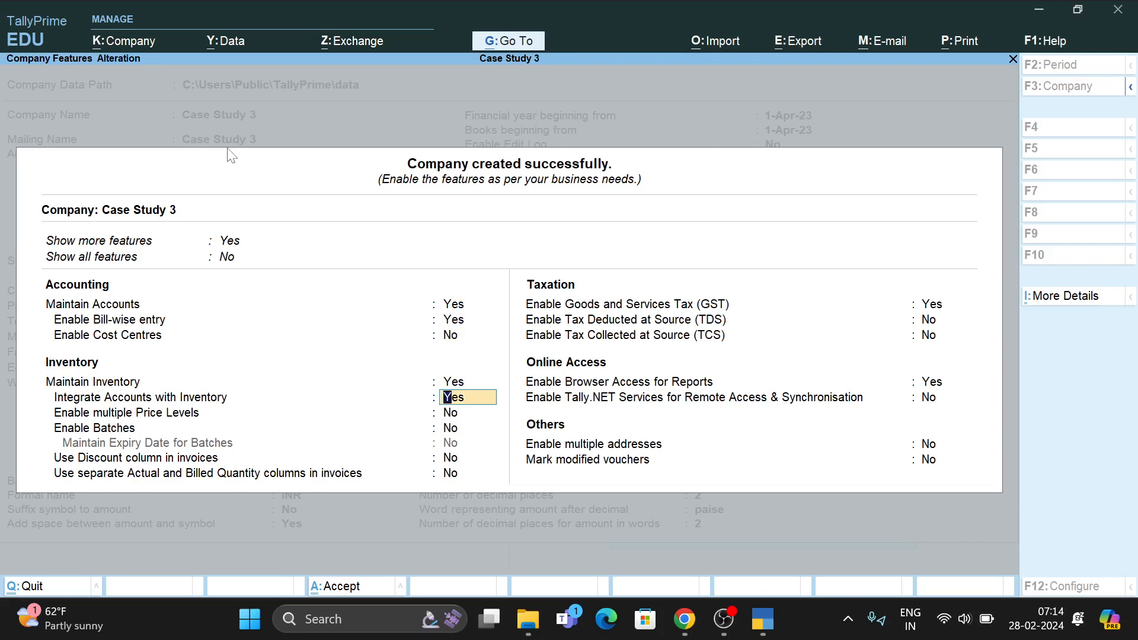
{"action": "key", "text": "Return"}
{"action": "key", "text": "Return"}
{"action": "key", "text": "Return"}
{"action": "key", "text": "Return"}
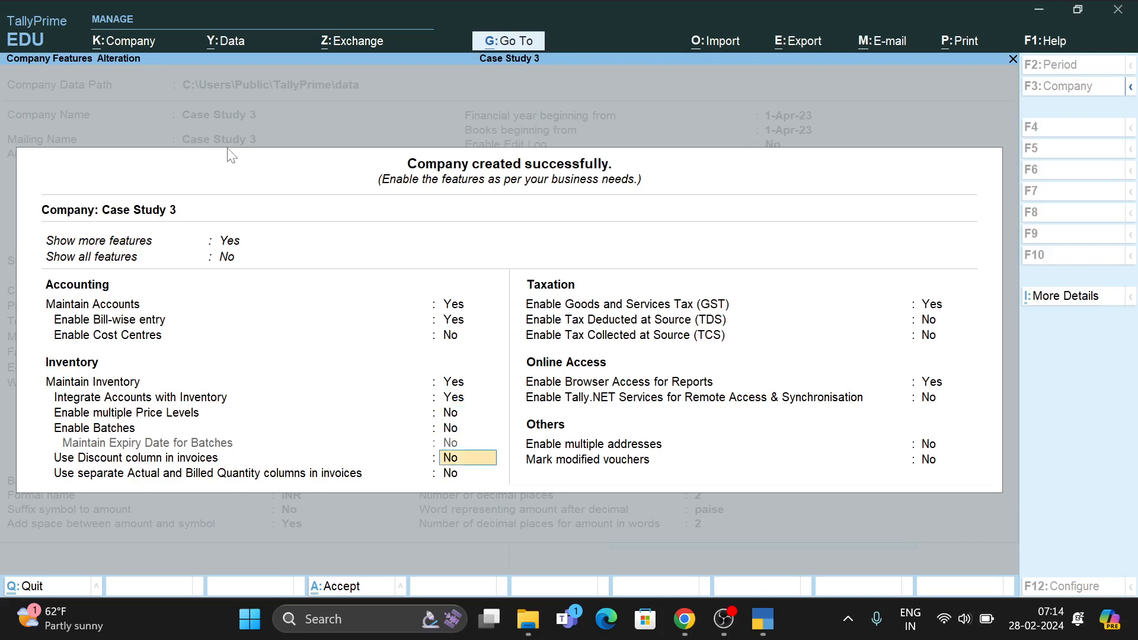
{"action": "key", "text": "Return"}
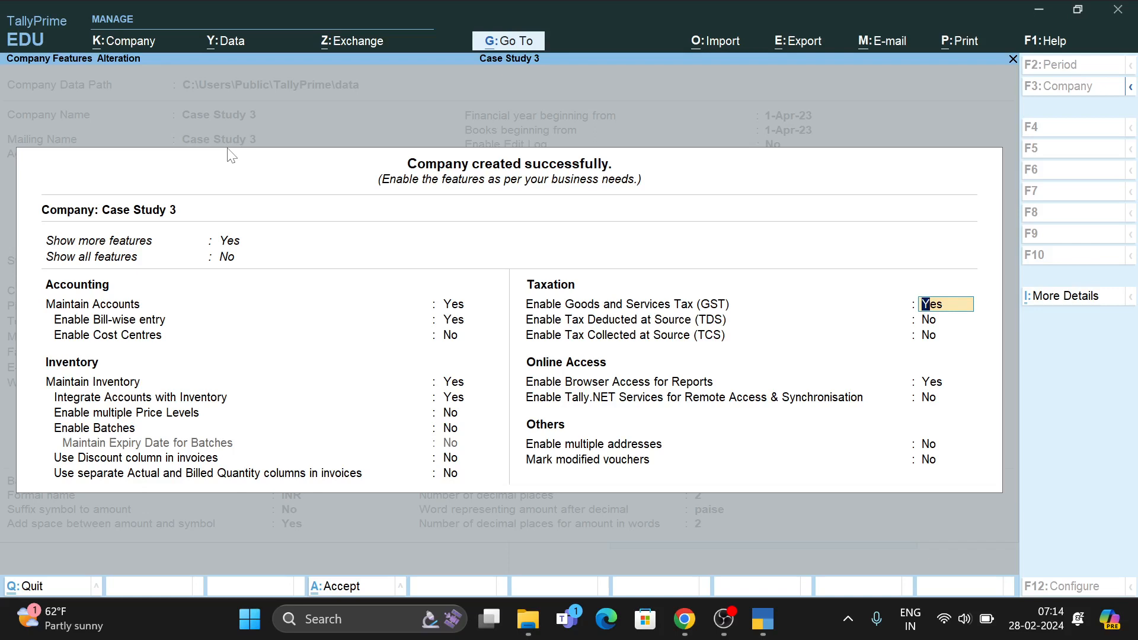
{"action": "key", "text": "Return"}
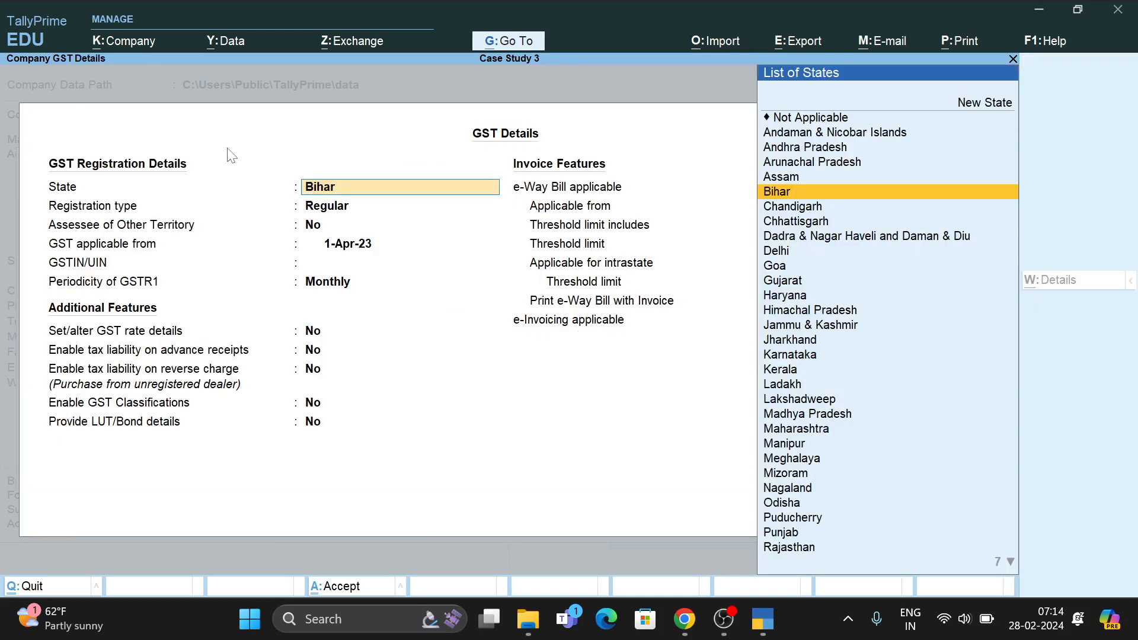
Keep state Bihar, Regular registration, no other-territory assessee, GST applicable from 1-Apr-23.
{"action": "key", "text": "Return"}
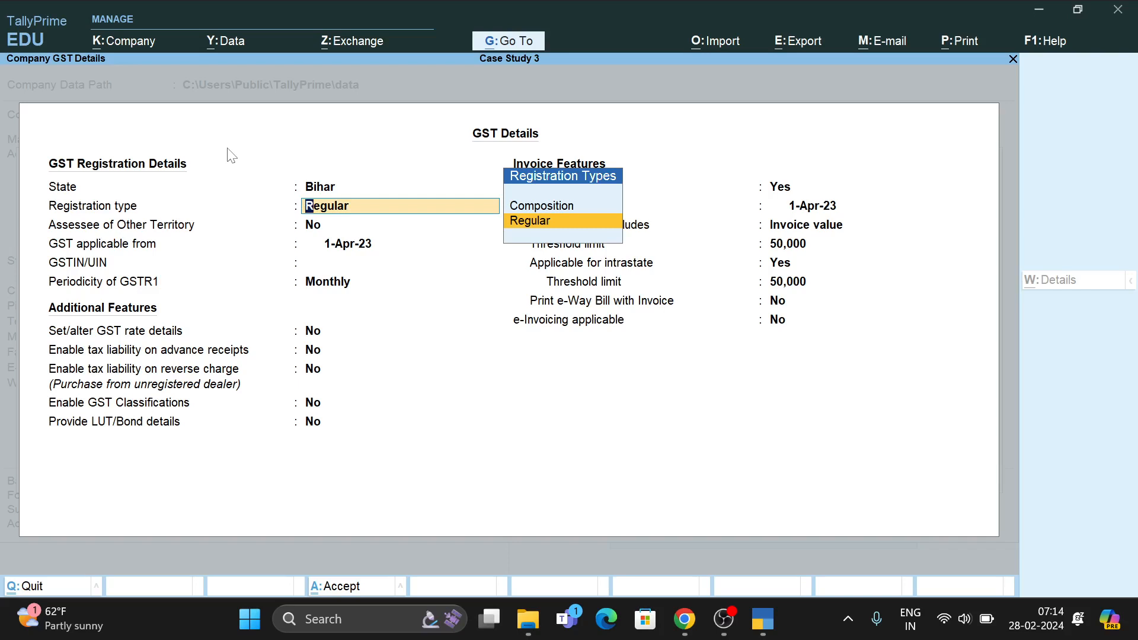
{"action": "key", "text": "Return"}
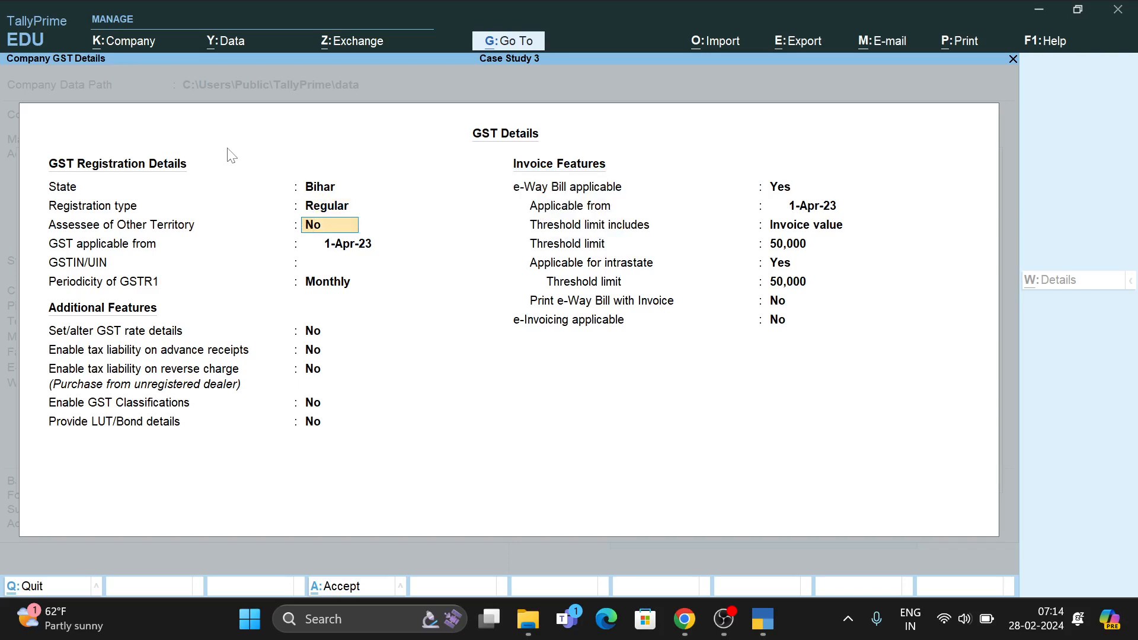
{"action": "key", "text": "Return"}
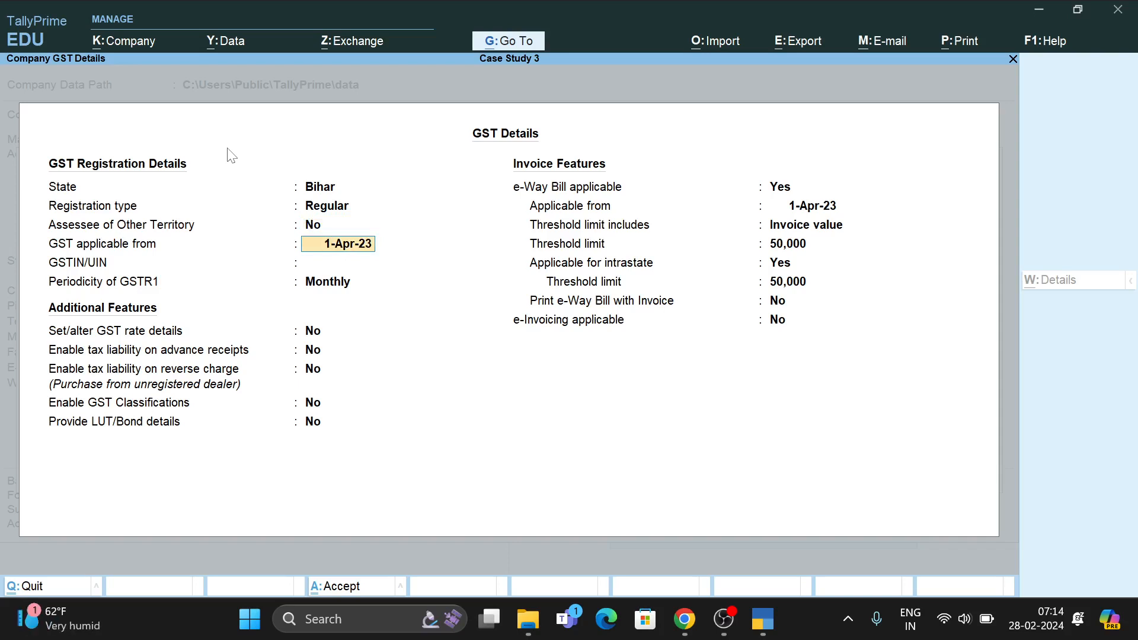
{"action": "key", "text": "Return"}
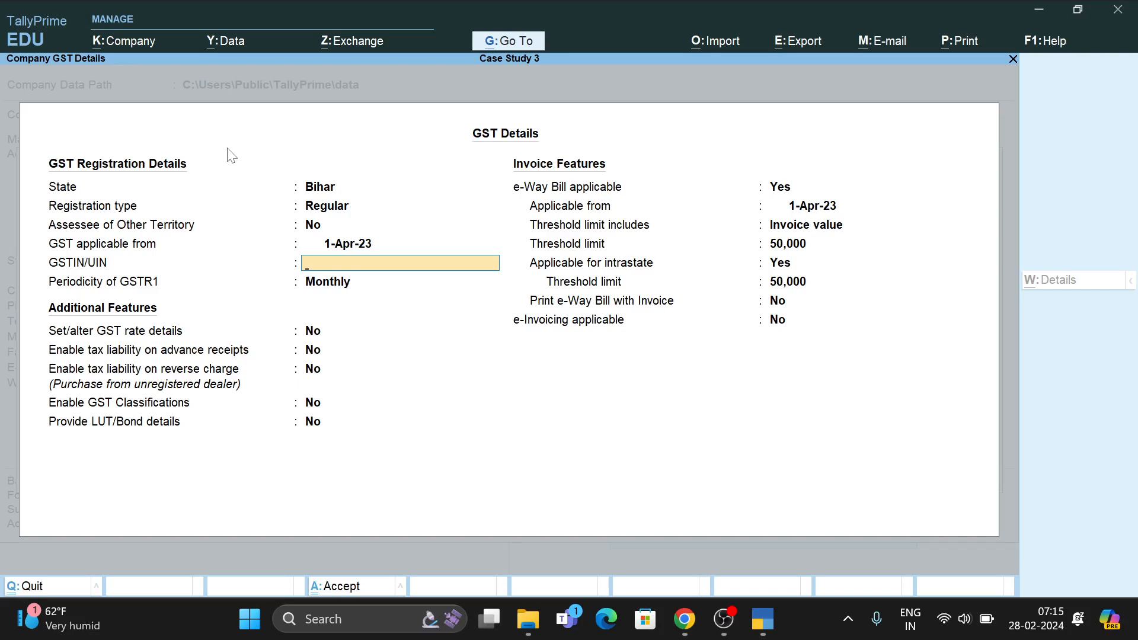
Enter the GSTIN/UIN, dismiss the invalid-GSTIN warning, and keep Monthly GSTR1 periodicity.
{"action": "type", "text": "GST0282920"}
{"action": "key", "text": "Return"}
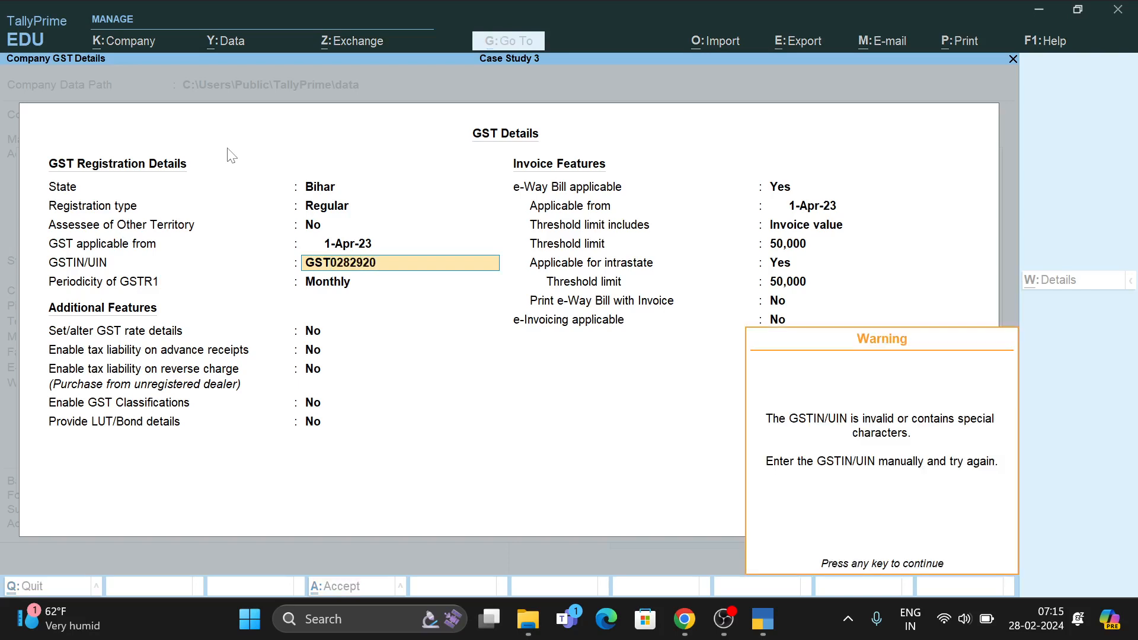
{"action": "key", "text": "Return"}
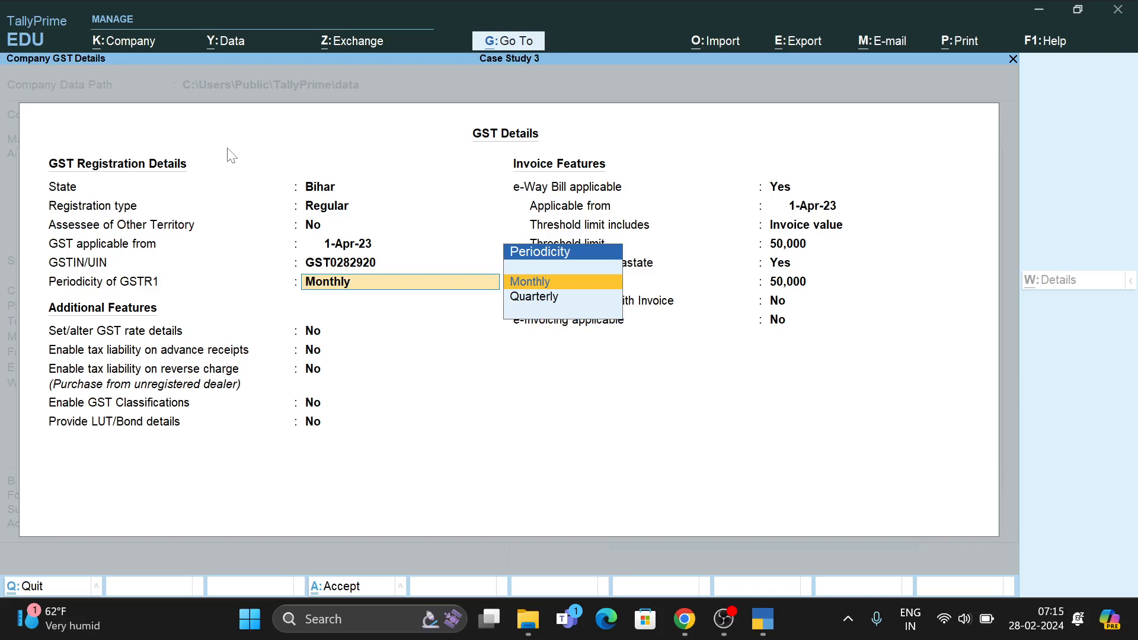
{"action": "key", "text": "Return"}
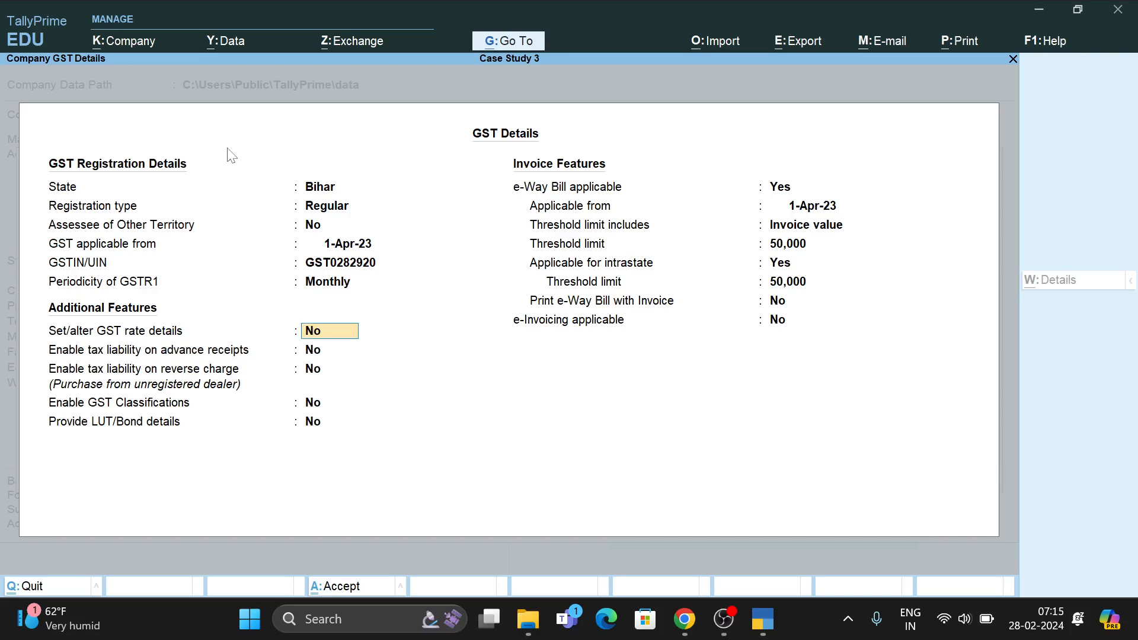
Leave additional GST features and e-Invoicing at No, keeping e-Way Bill defaults with Invoice value threshold.
{"action": "key", "text": "Return"}
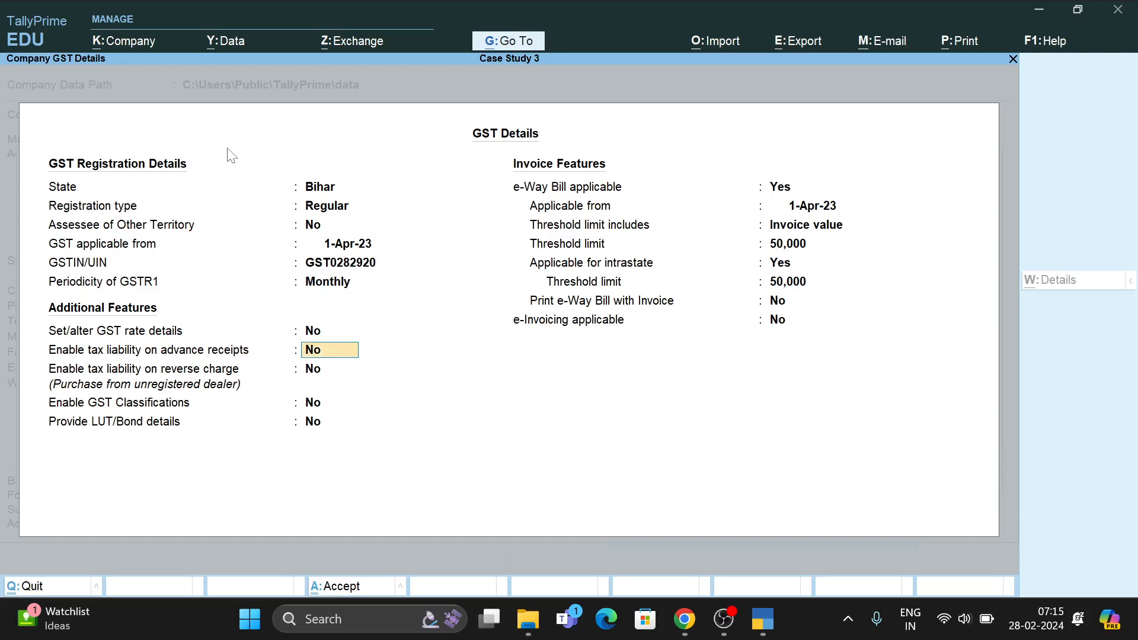
{"action": "key", "text": "Return"}
{"action": "key", "text": "Return"}
{"action": "key", "text": "Return"}
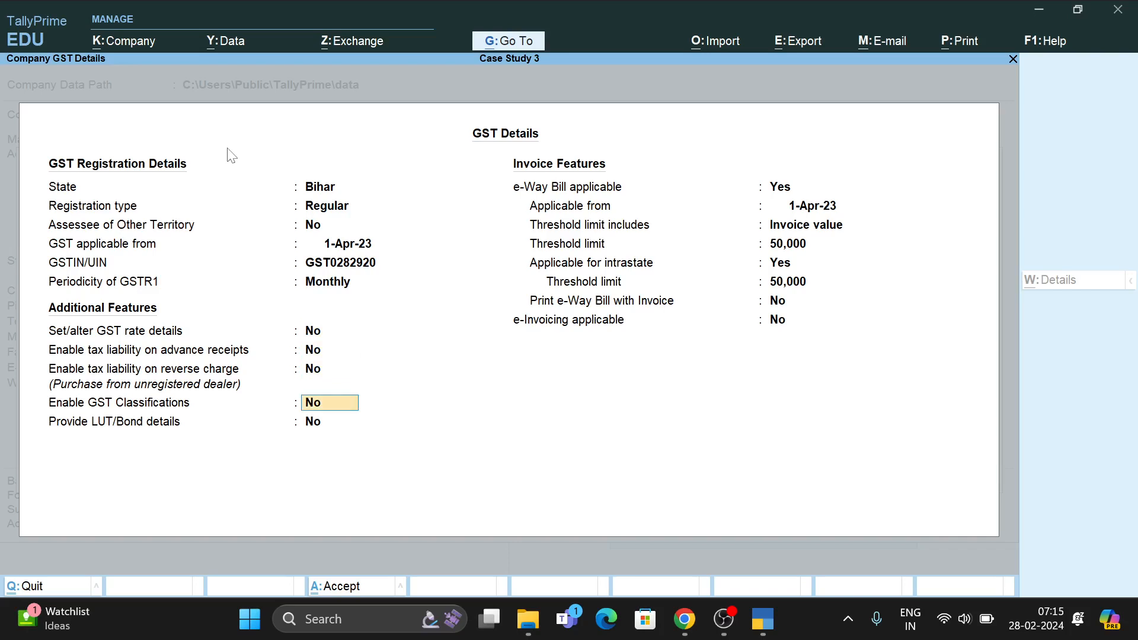
{"action": "key", "text": "Return"}
{"action": "key", "text": "Return"}
{"action": "key", "text": "Return"}
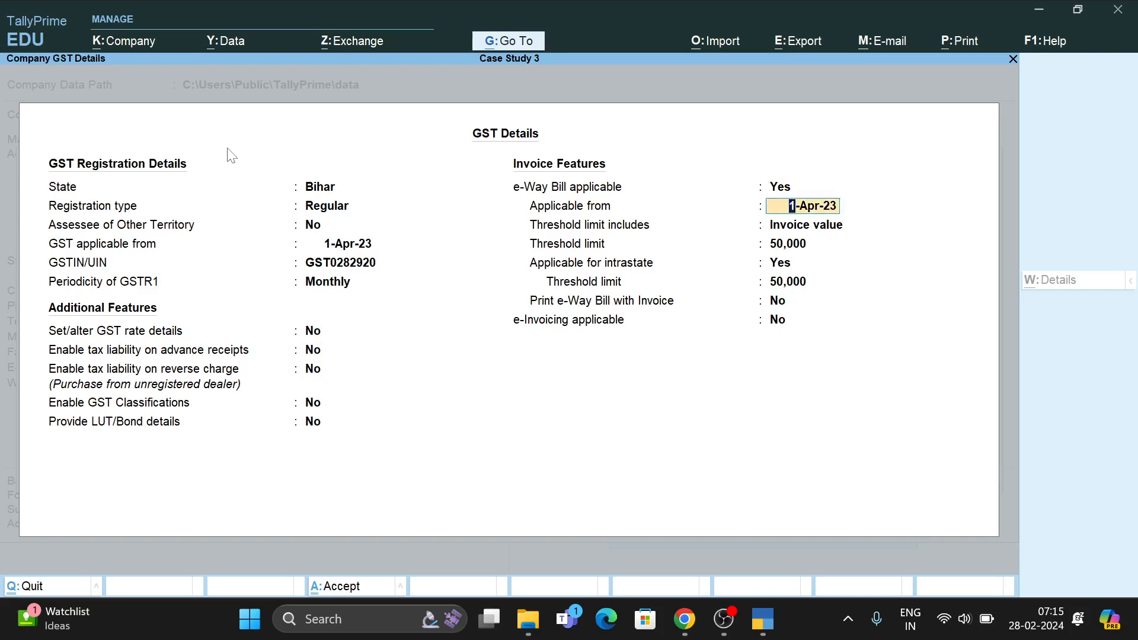
{"action": "key", "text": "Return"}
{"action": "key", "text": "Return"}
{"action": "key", "text": "Return"}
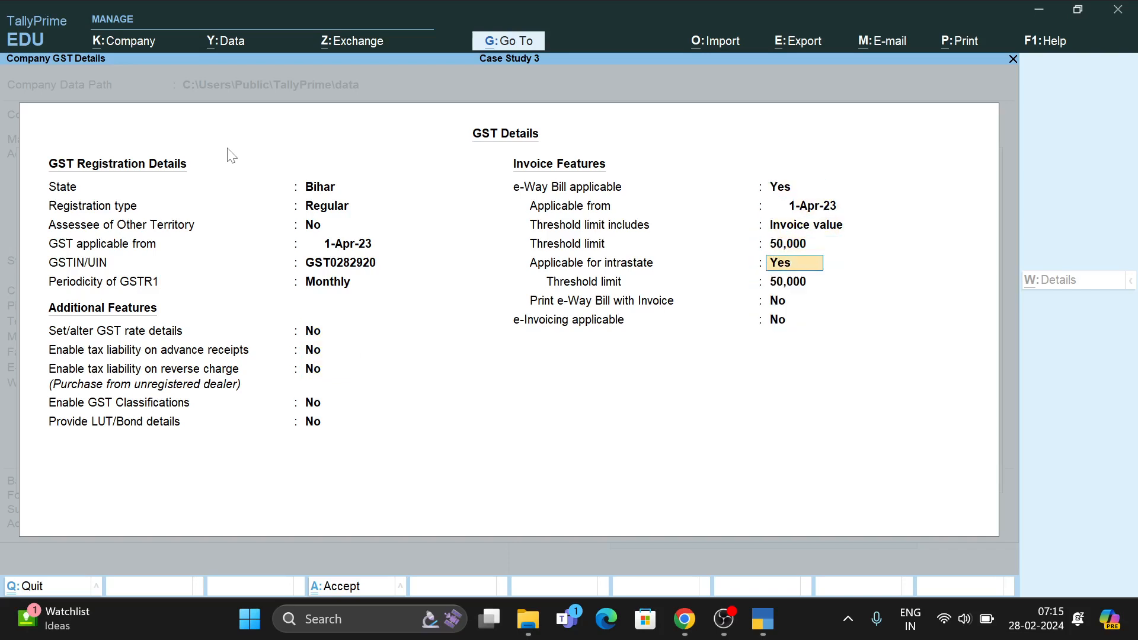
{"action": "key", "text": "Return"}
{"action": "key", "text": "Return"}
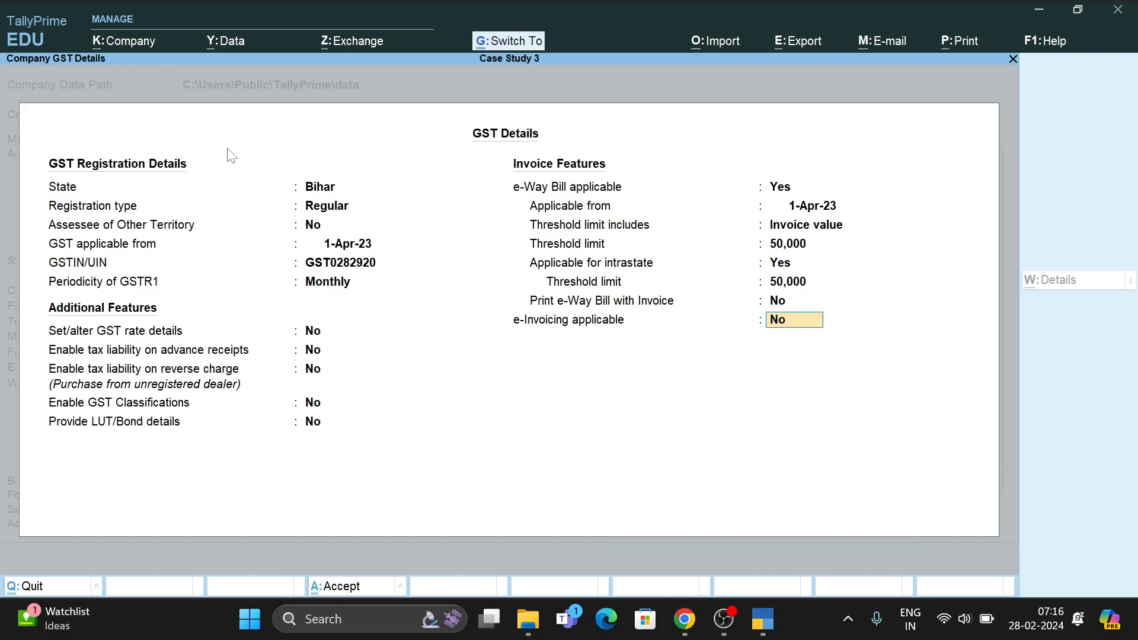
{"action": "key", "text": "Return"}
Accept the remaining company features unchanged, save them with Yes, and switch to the case study PDF.
{"action": "key", "text": "Return"}
{"action": "key", "text": "Return"}
{"action": "key", "text": "Return"}
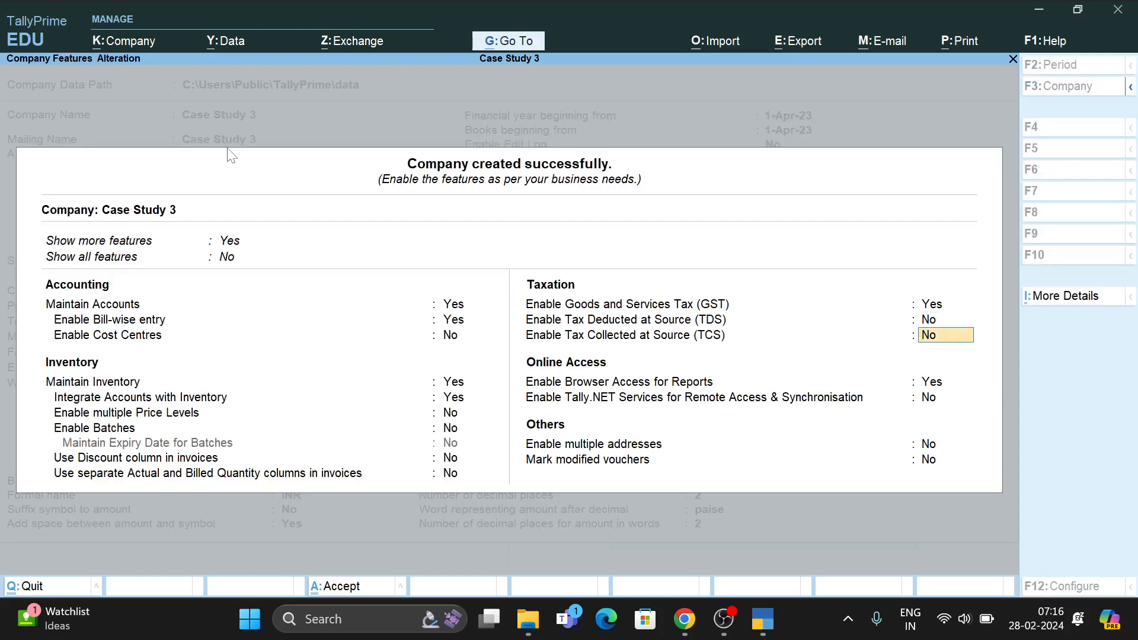
{"action": "key", "text": "Return"}
{"action": "key", "text": "Return"}
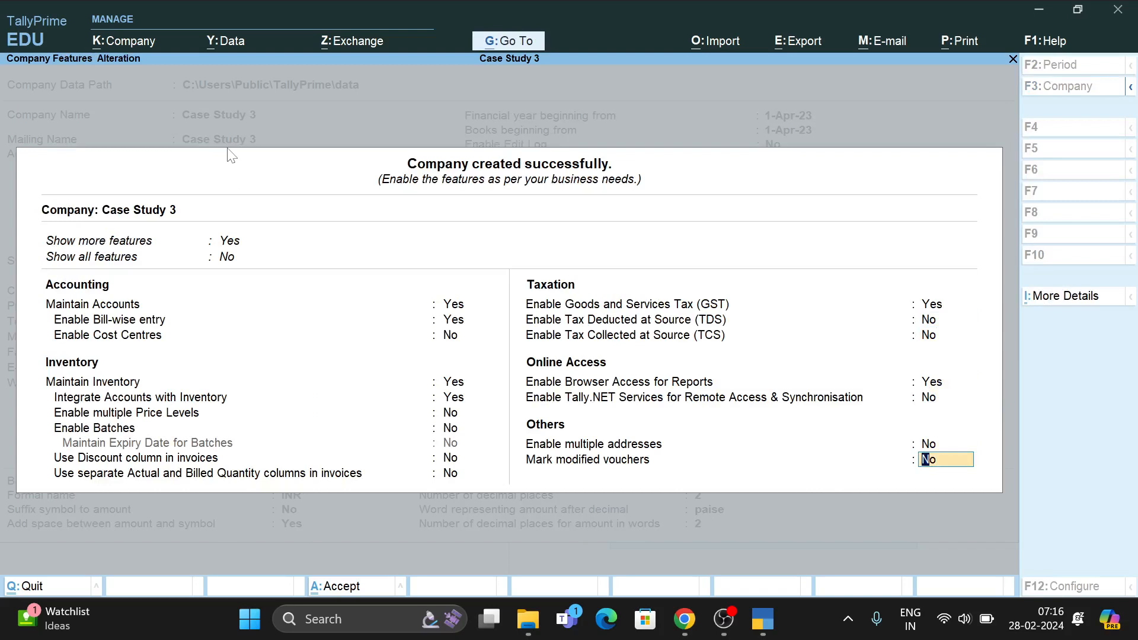
{"action": "key", "text": "Return"}
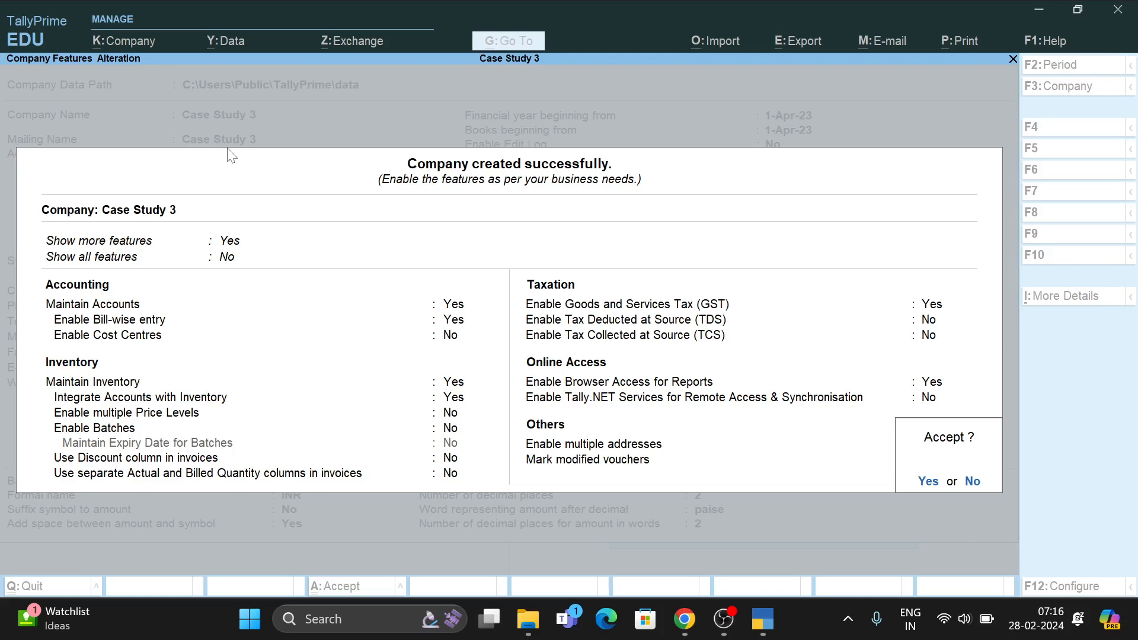
{"action": "key", "text": "y"}
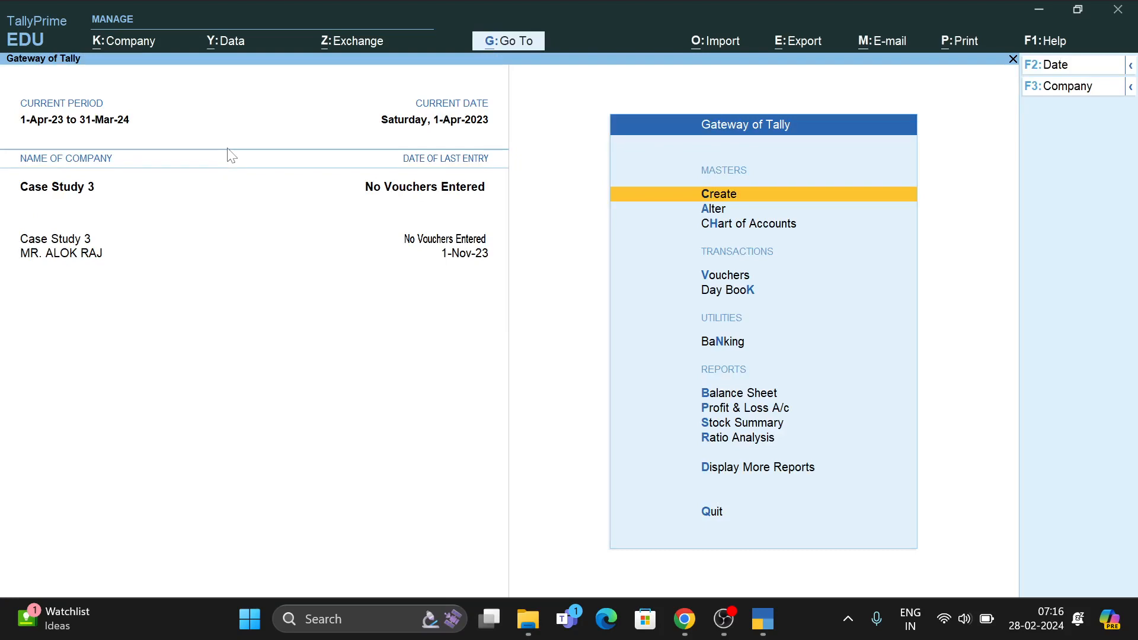
{"action": "key", "text": "alt+Tab"}
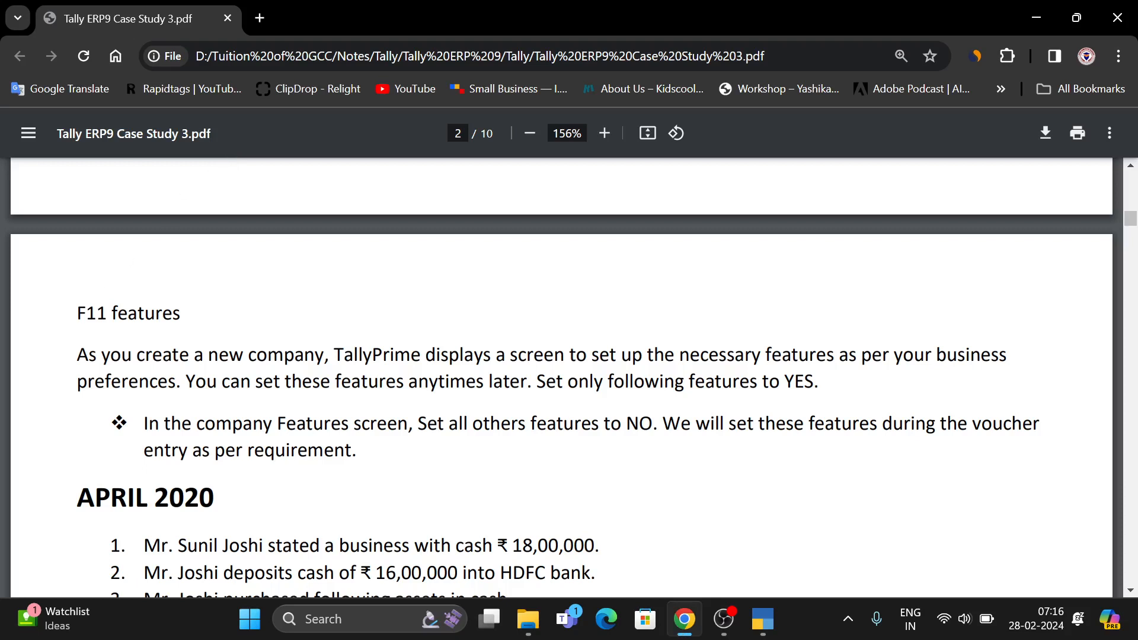
Highlight the F11 features heading and its set-other-features-to-No instructions, then return to TallyPrime.
{"action": "left_click_drag", "start_coordinate": [78, 313], "coordinate": [180, 313]}
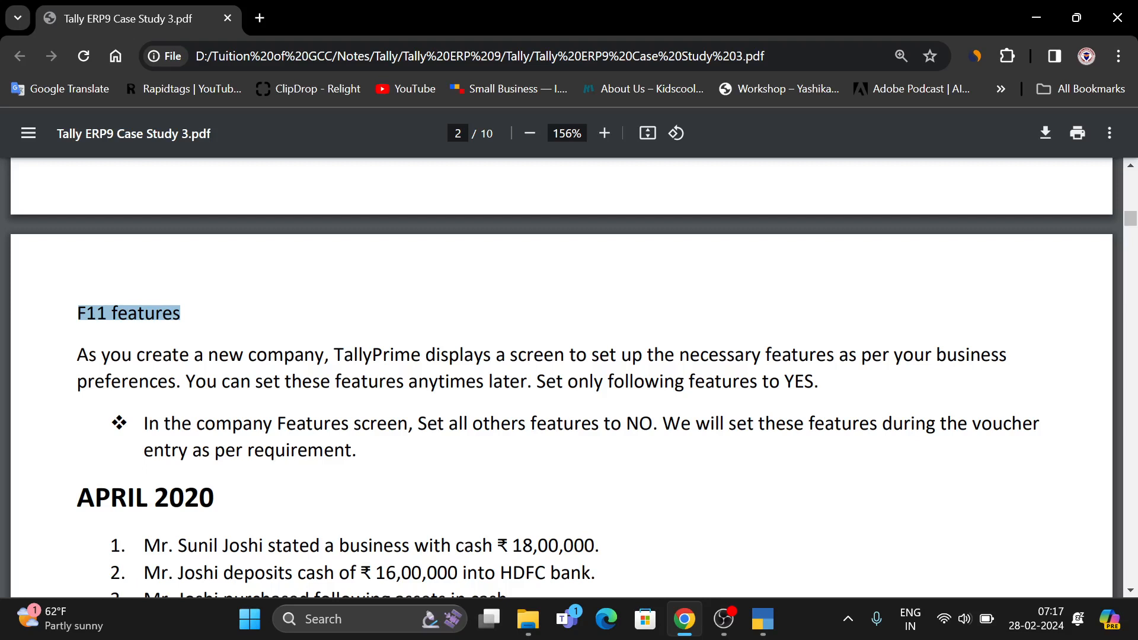
{"action": "left_click_drag", "start_coordinate": [437, 423], "coordinate": [639, 424]}
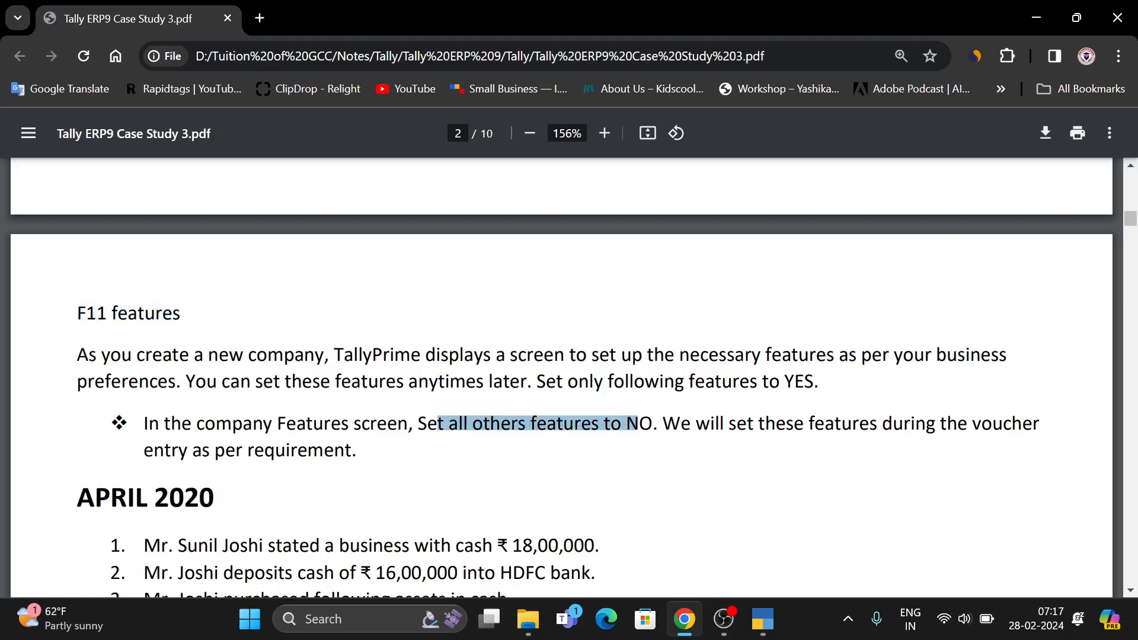
{"action": "left_click_drag", "start_coordinate": [626, 382], "coordinate": [765, 424]}
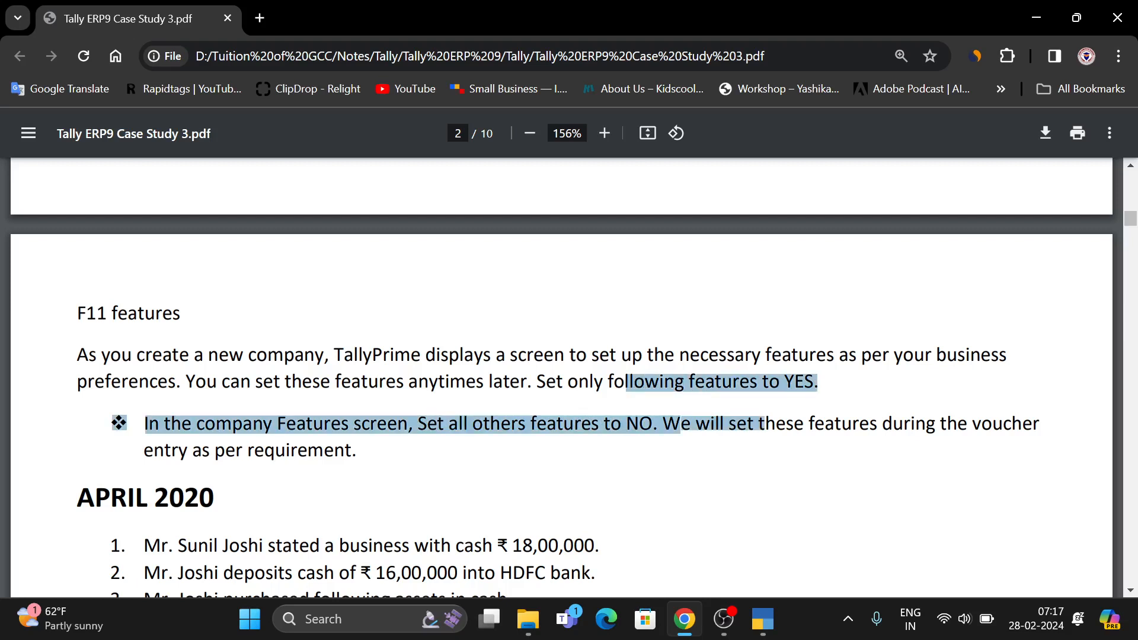
{"action": "left_click", "coordinate": [765, 424]}
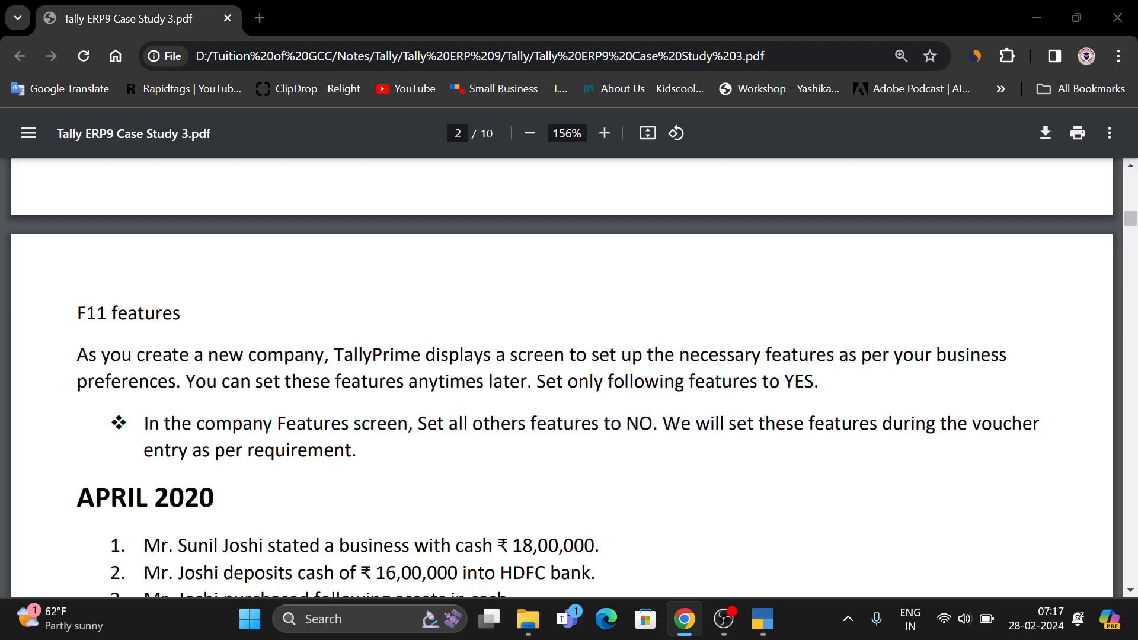
{"action": "key", "text": "alt+Tab"}
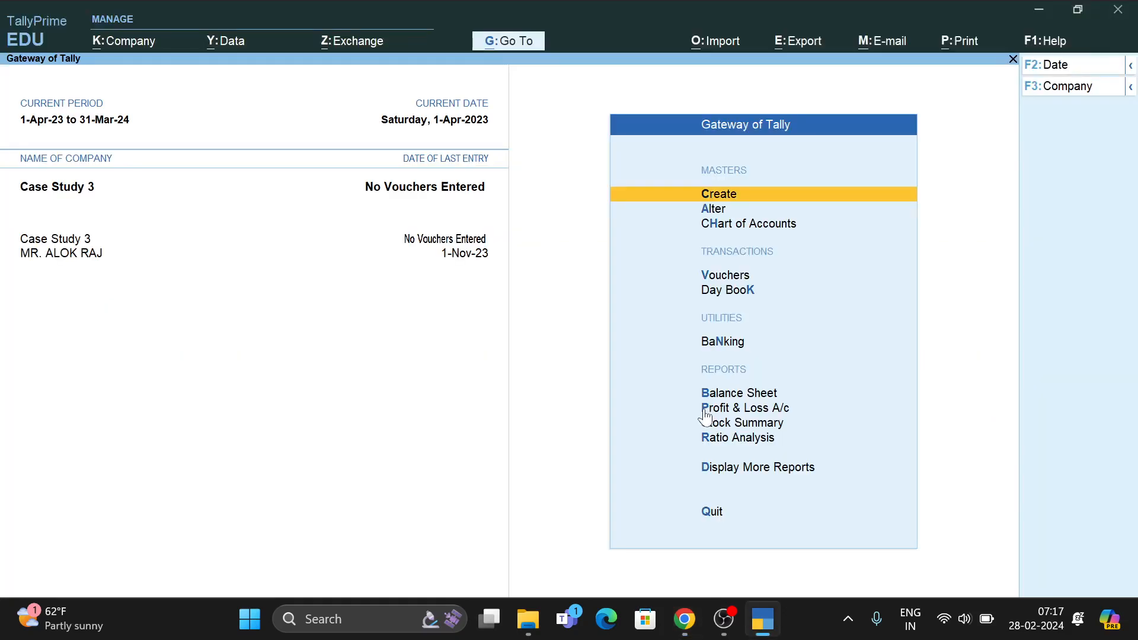
Start Payment voucher No. 1 and bring up Case Study 3's Company Features panel with F11.
{"action": "key", "text": "F11"}
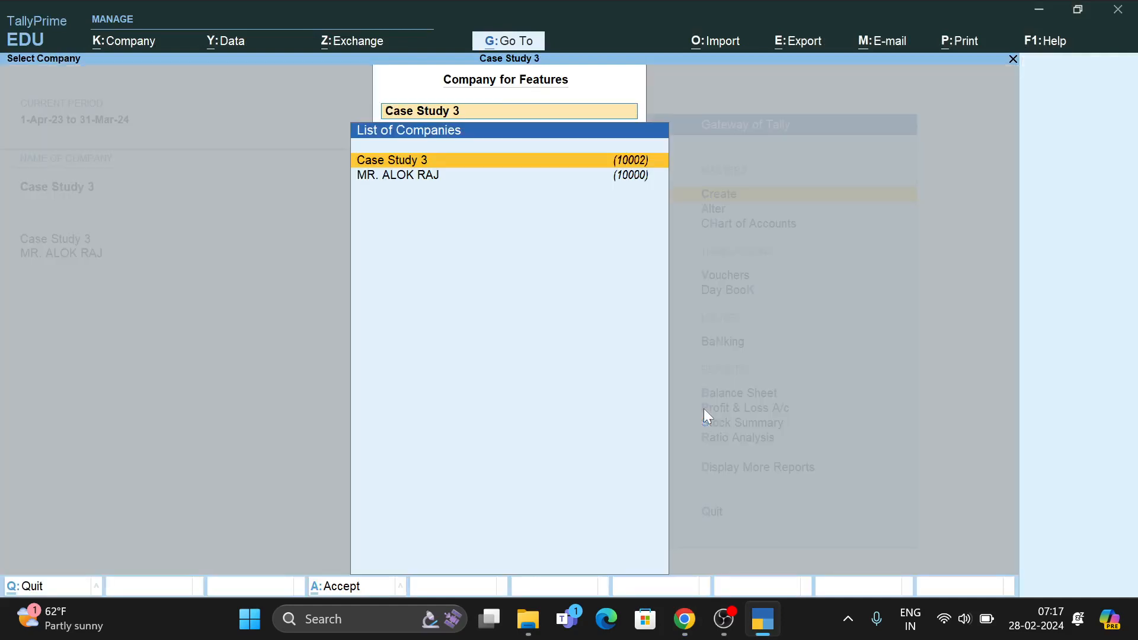
{"action": "key", "text": "Escape"}
{"action": "key", "text": "Escape"}
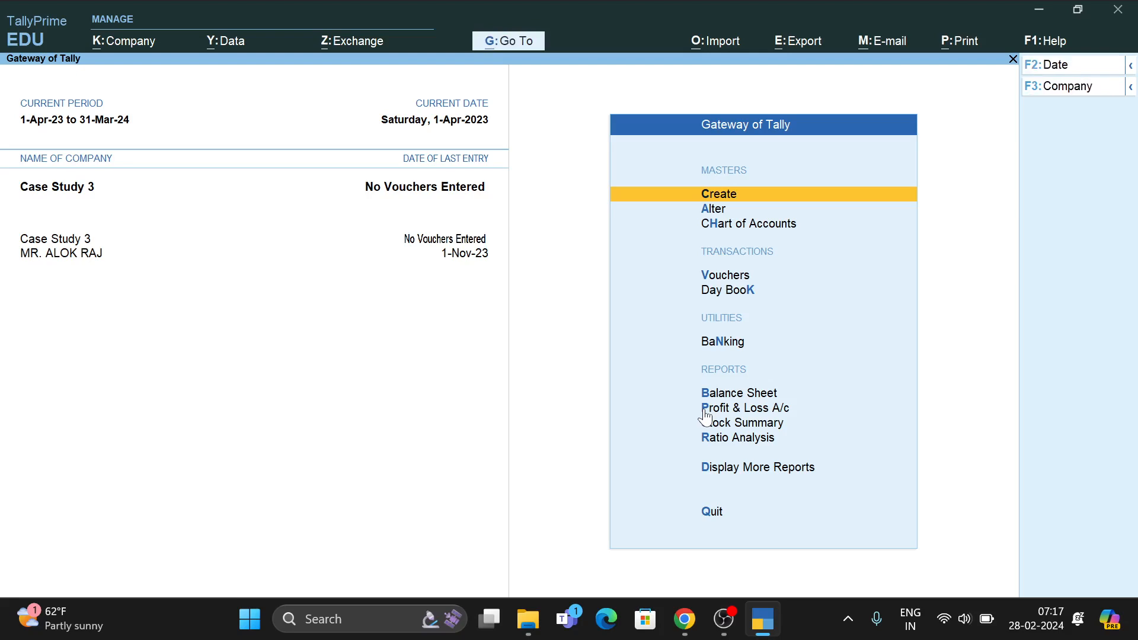
{"action": "key", "text": "v"}
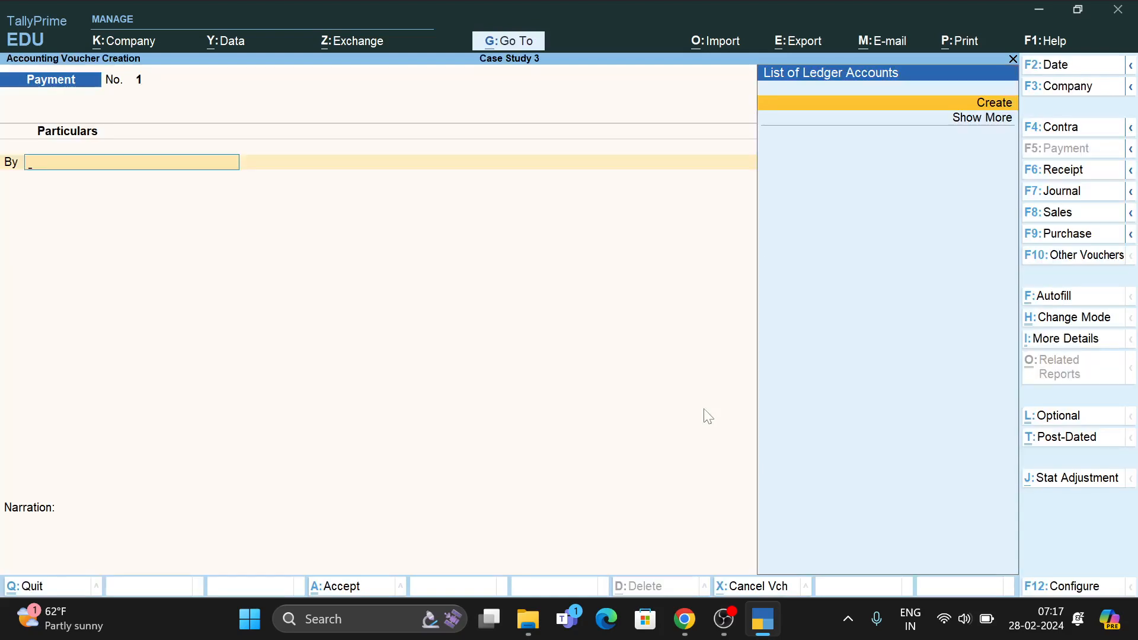
{"action": "key", "text": "F11"}
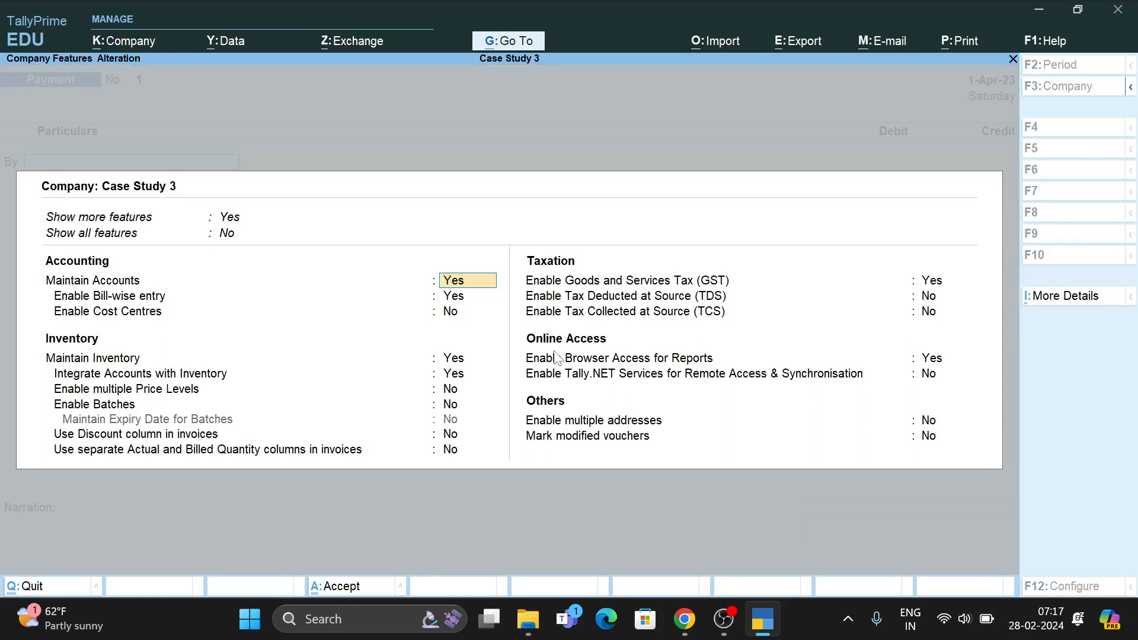
Leave the company features panel without changes and reopen it with F11.
{"action": "key", "text": "BackSpace"}
{"action": "key", "text": "Escape"}
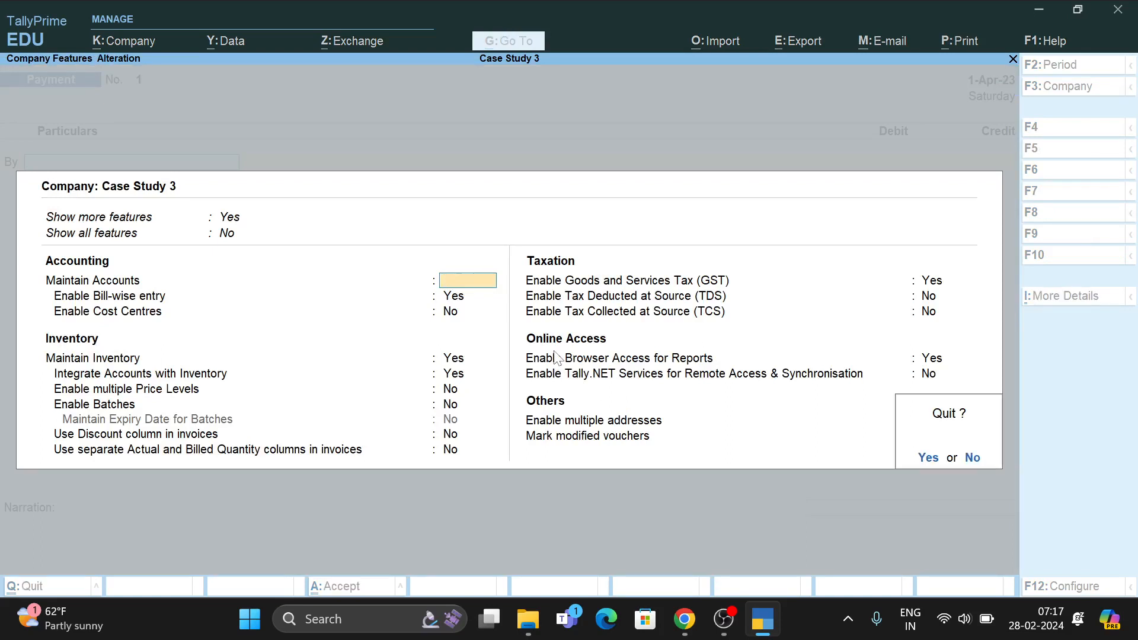
{"action": "key", "text": "y"}
{"action": "key", "text": "F11"}
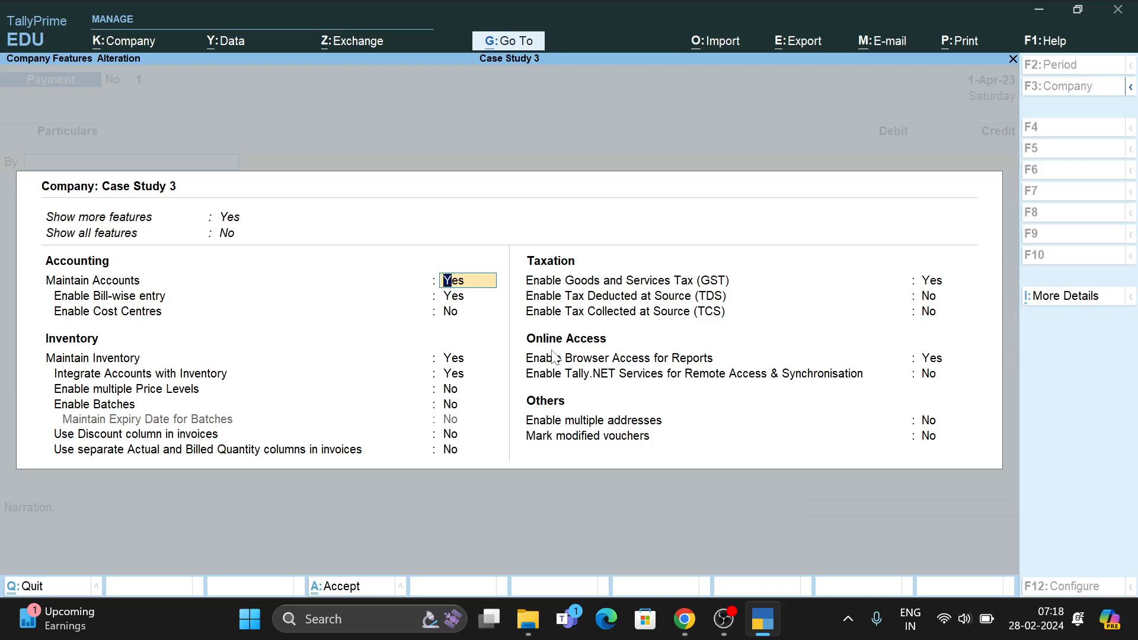
Set Maintain Accounts to Yes, keep bill-wise entry on and price levels off, and accept.
{"action": "key", "text": "a"}
{"action": "key", "text": "Escape"}
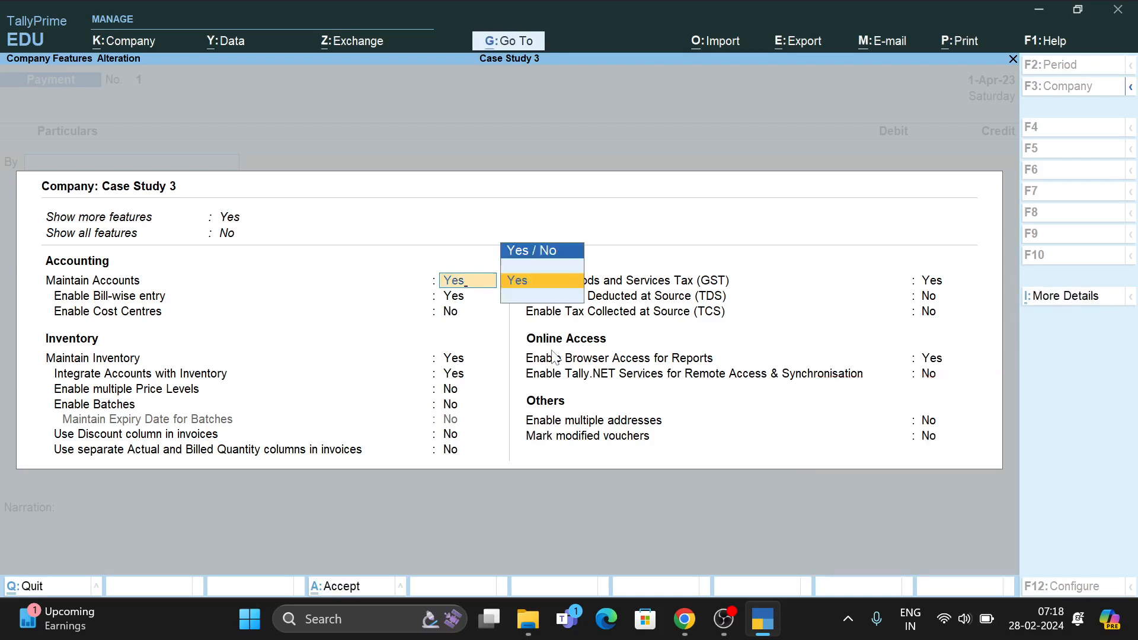
{"action": "key", "text": "a"}
{"action": "key", "text": "Return"}
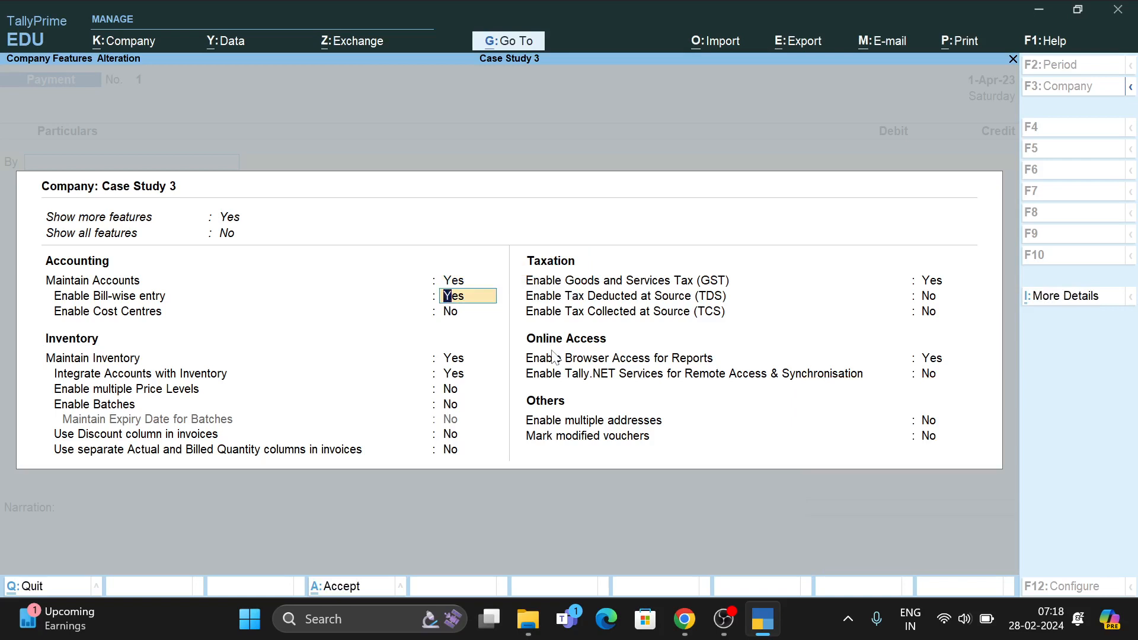
{"action": "key", "text": "Return"}
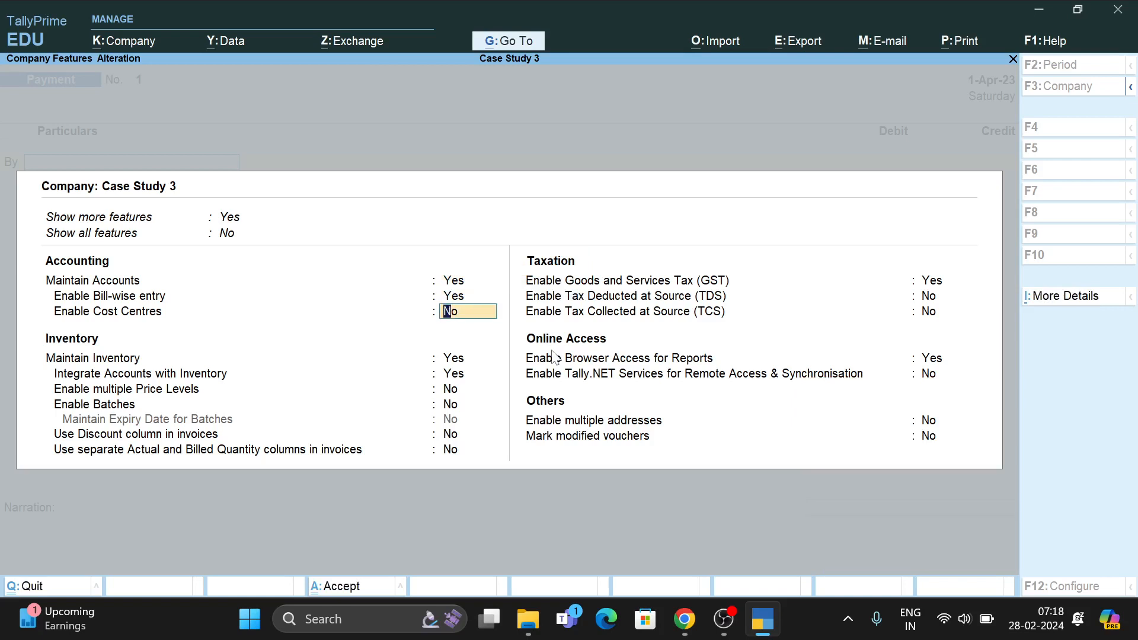
{"action": "key", "text": "Return"}
{"action": "key", "text": "Return"}
{"action": "key", "text": "Return"}
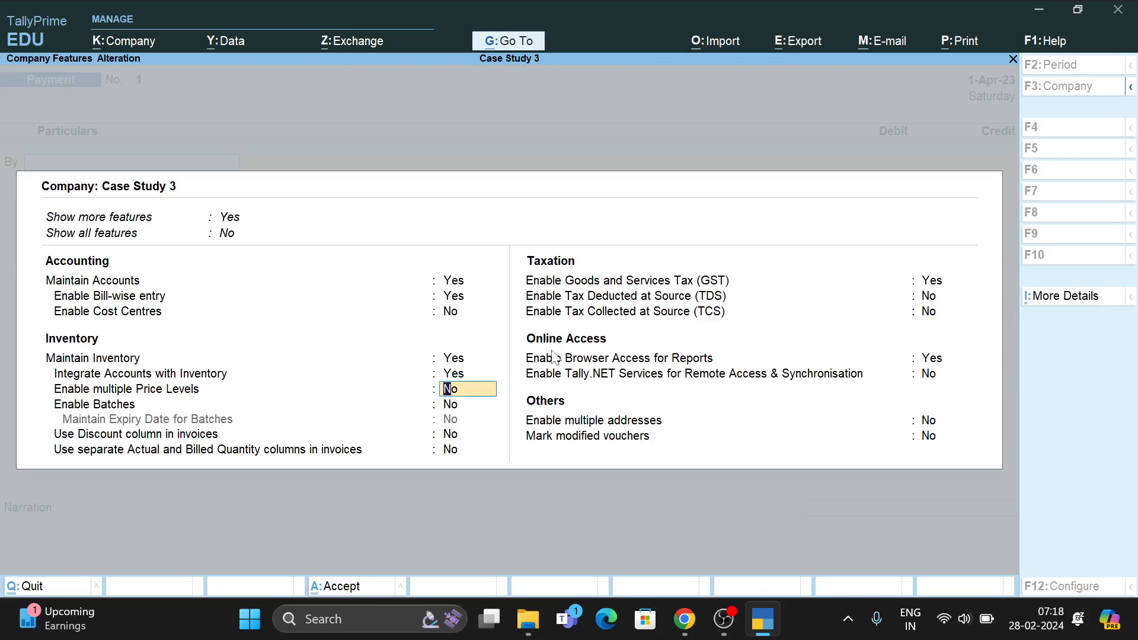
{"action": "key", "text": "Return"}
{"action": "key", "text": "Return"}
{"action": "key", "text": "Return"}
{"action": "key", "text": "Return"}
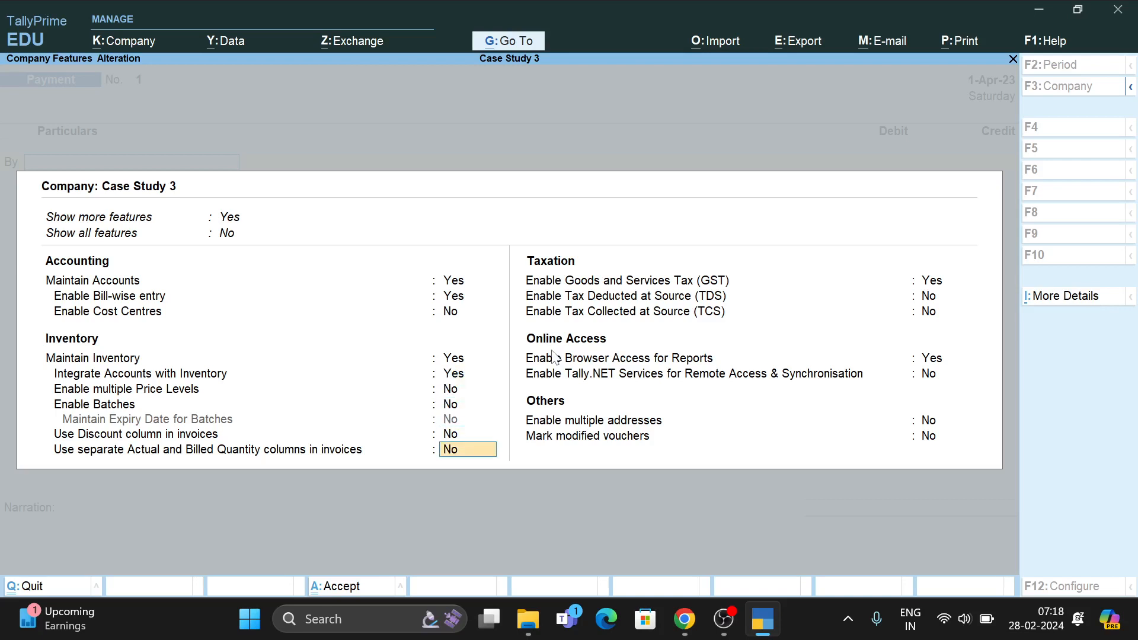
{"action": "key", "text": "ctrl+a"}
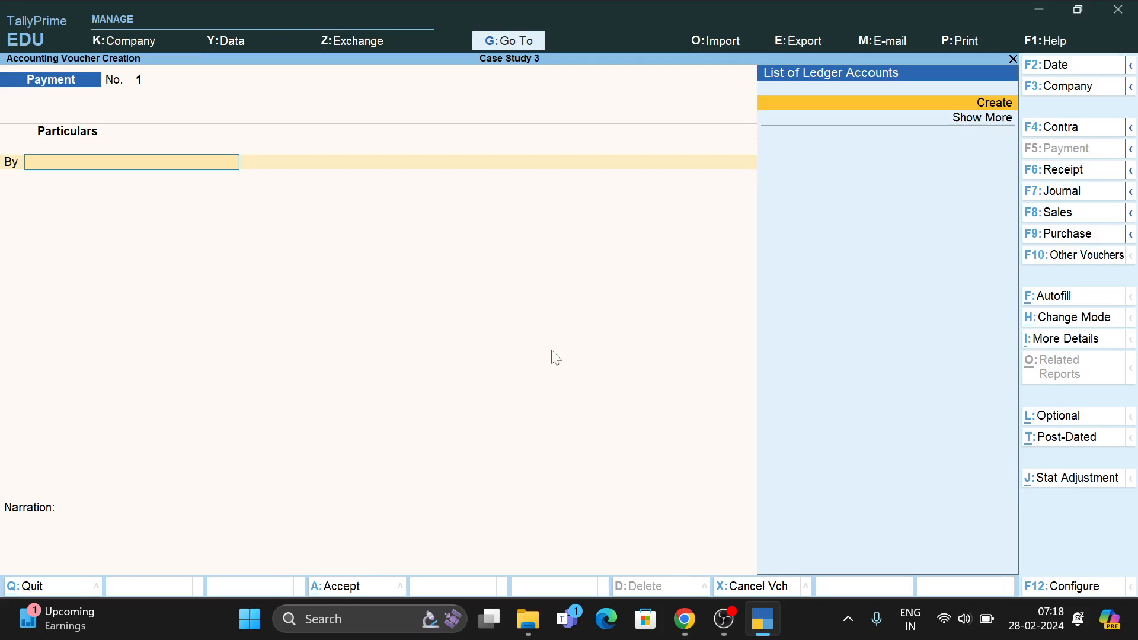
Read the first April 2020 transaction in the case study PDF, then make the voucher a Receipt.
{"action": "key", "text": "alt+Tab"}
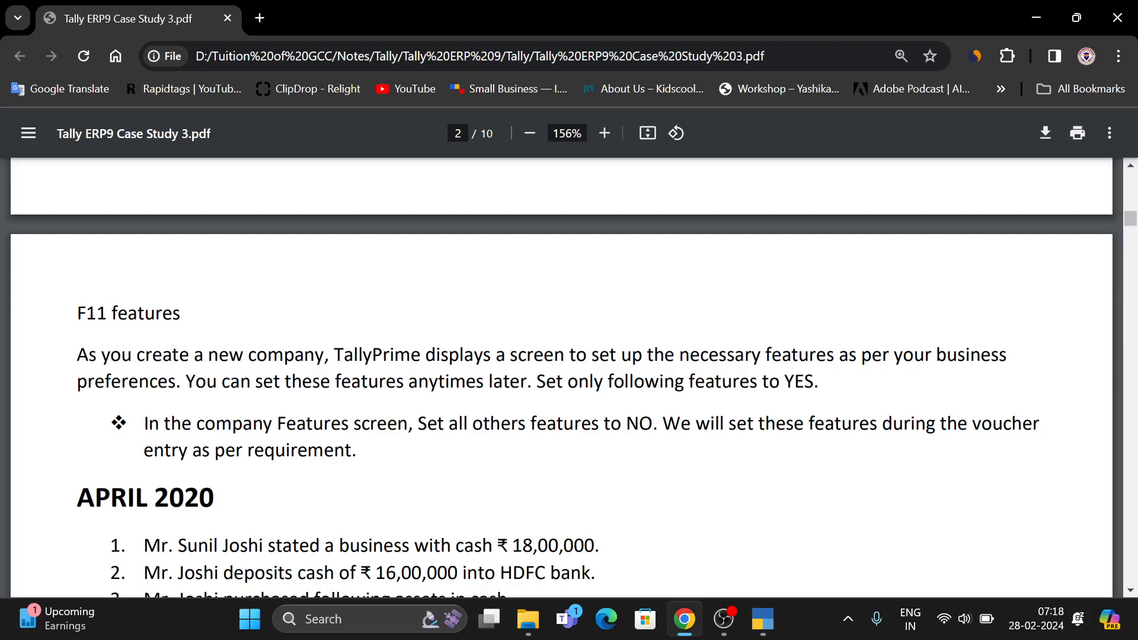
{"action": "left_click_drag", "start_coordinate": [144, 546], "coordinate": [599, 546]}
{"action": "left_click", "coordinate": [632, 556]}
{"action": "key", "text": "alt+Tab"}
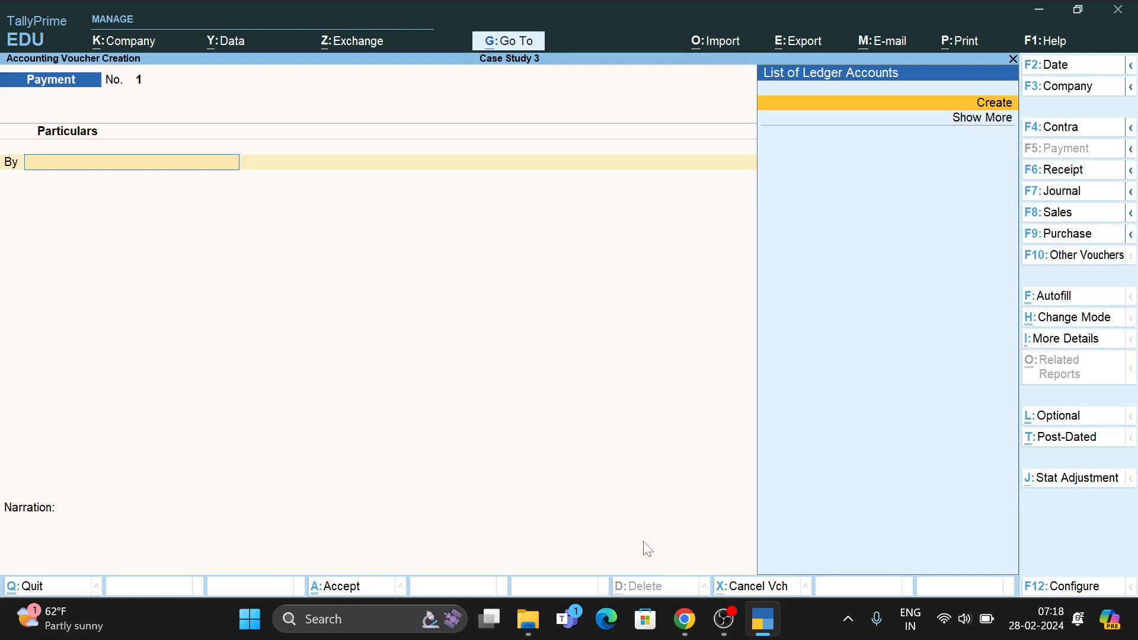
{"action": "key", "text": "F6"}
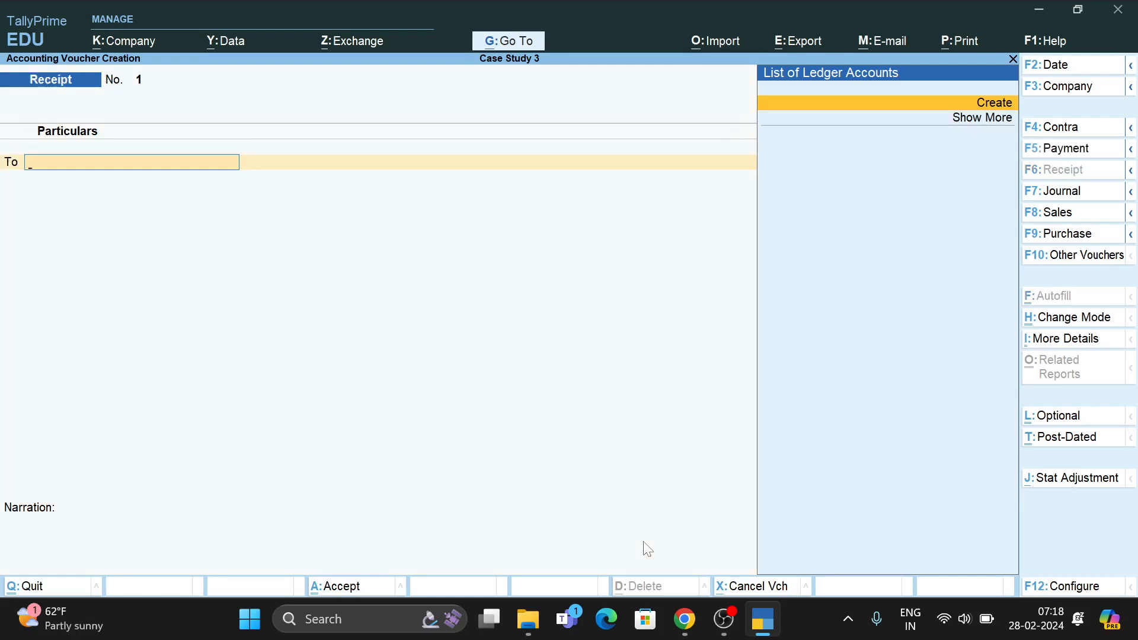
Create a new ledger with the proprietor's name under Capital Account.
{"action": "key", "text": "Return"}
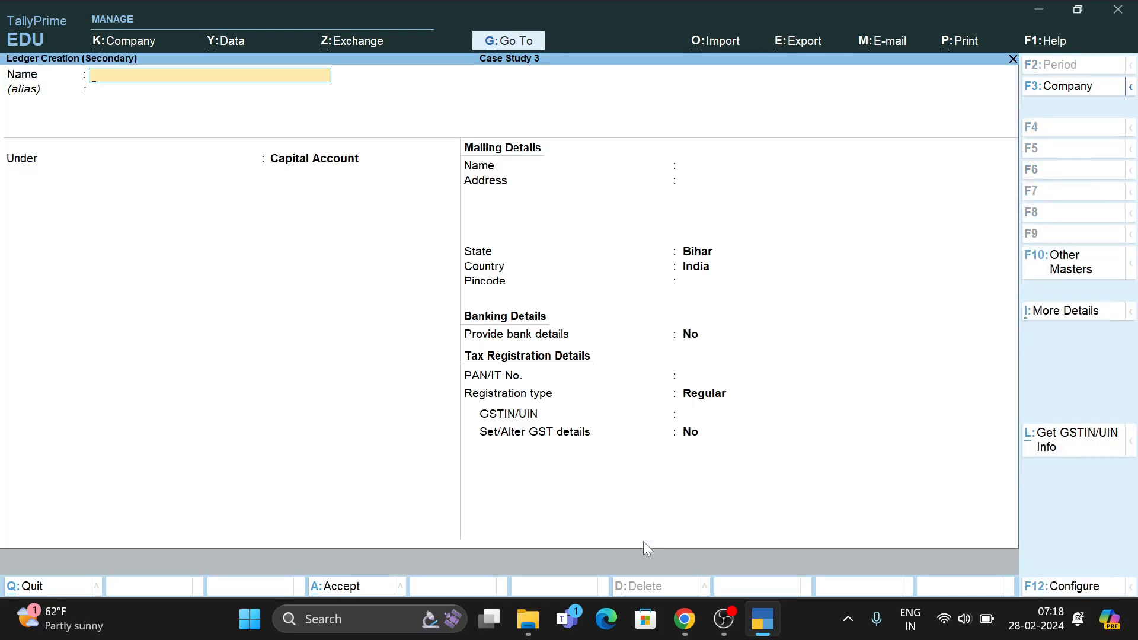
{"action": "key", "text": "alt+Tab"}
{"action": "key", "text": "alt+Tab"}
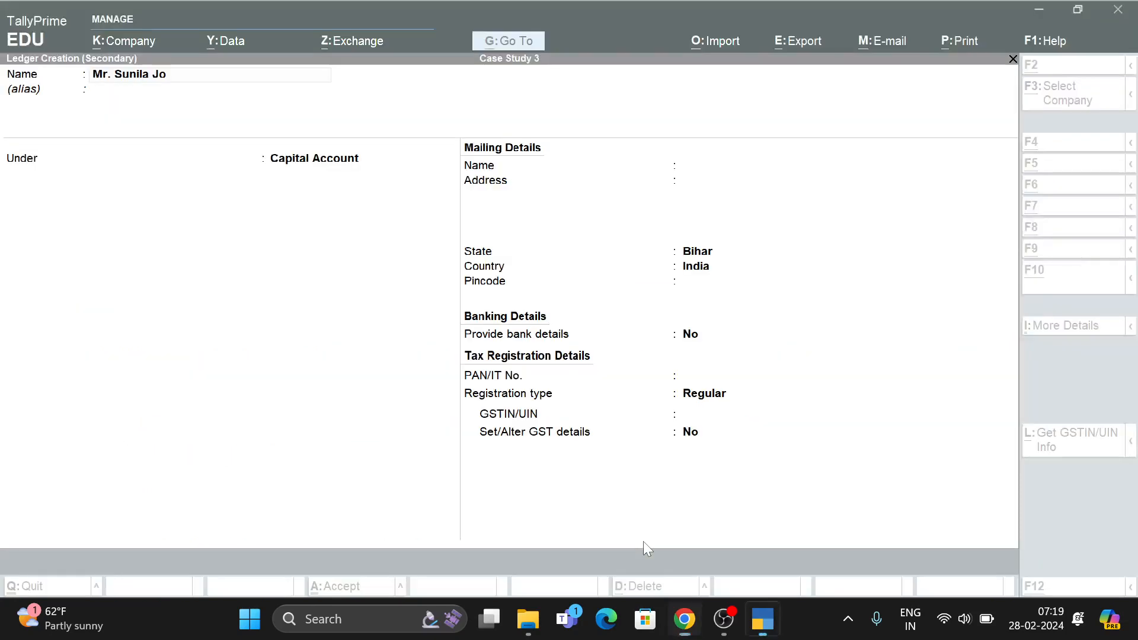
{"action": "key", "text": "Return"}
{"action": "key", "text": "Return"}
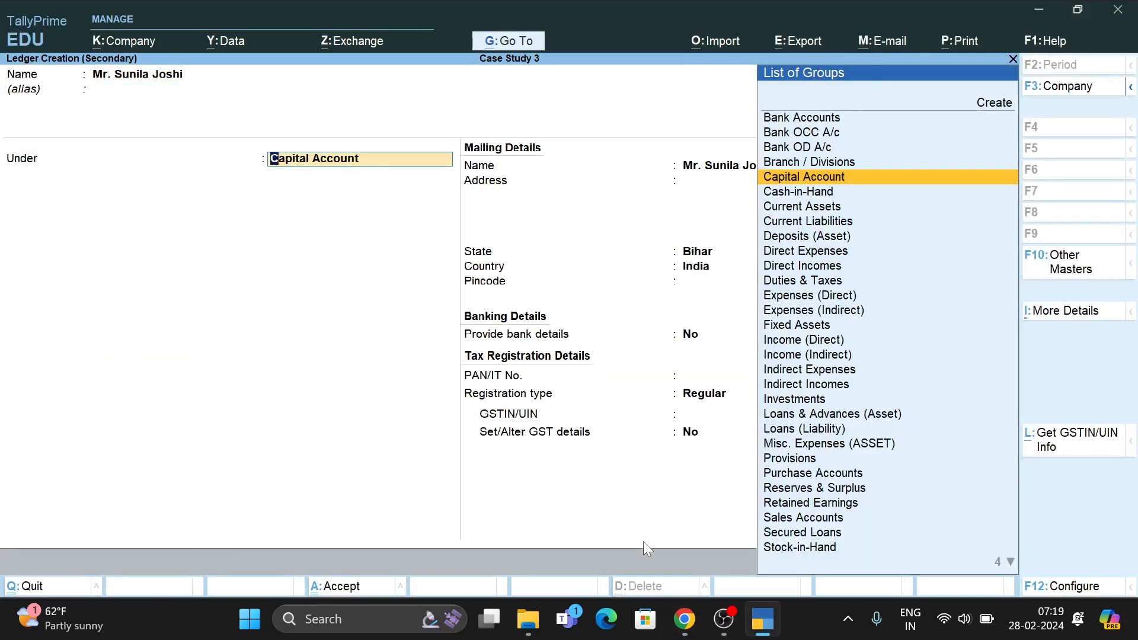
{"action": "key", "text": "Return"}
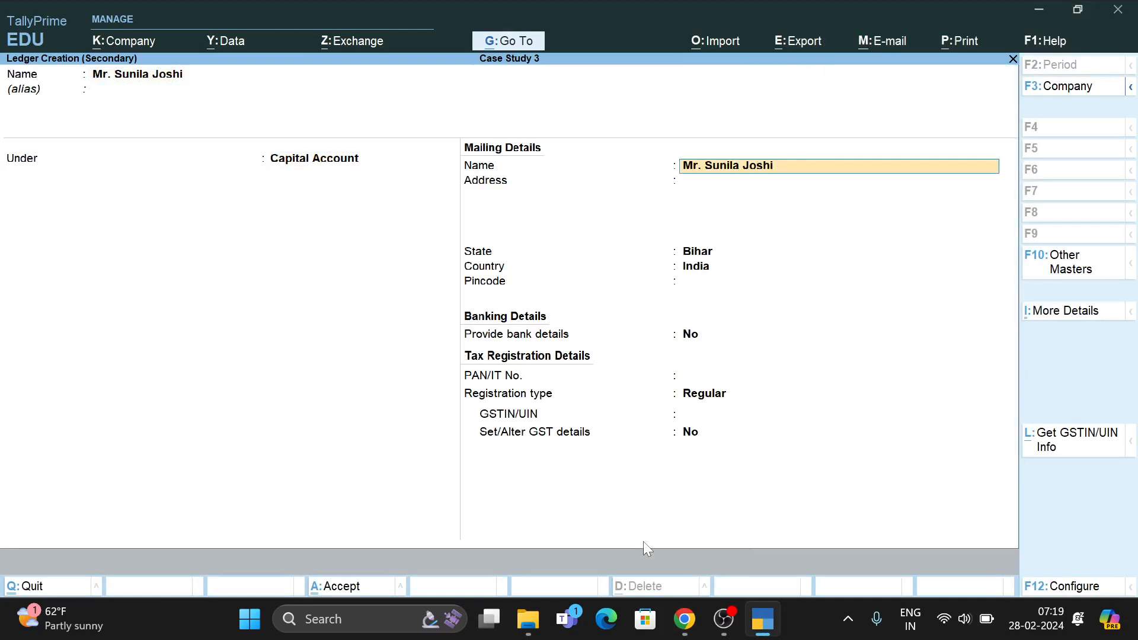
Give the ledger pincode 803118, state Bihar, Regular registration, no bank or GST details, and finish it.
{"action": "key", "text": "Return"}
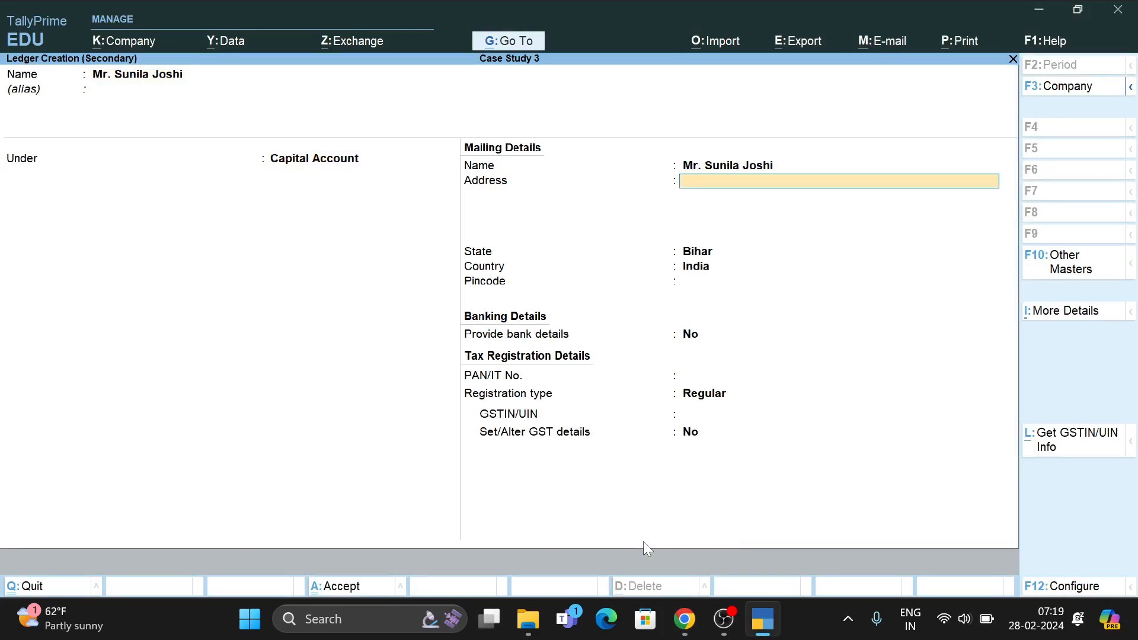
{"action": "key", "text": "Return"}
{"action": "key", "text": "Return"}
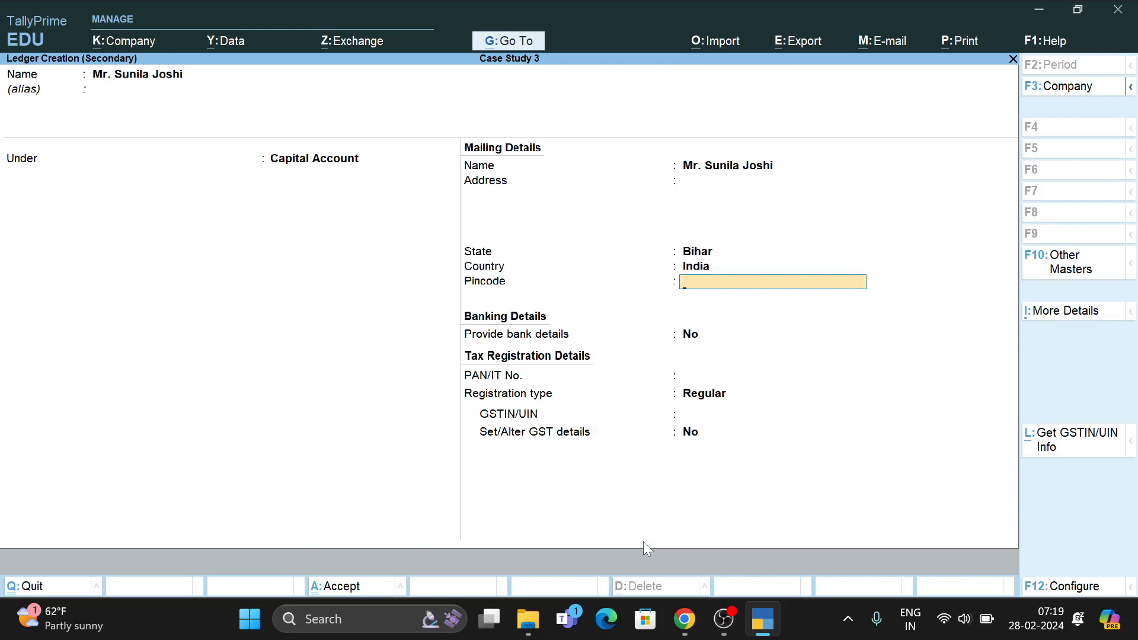
{"action": "type", "text": "803118"}
{"action": "key", "text": "Return"}
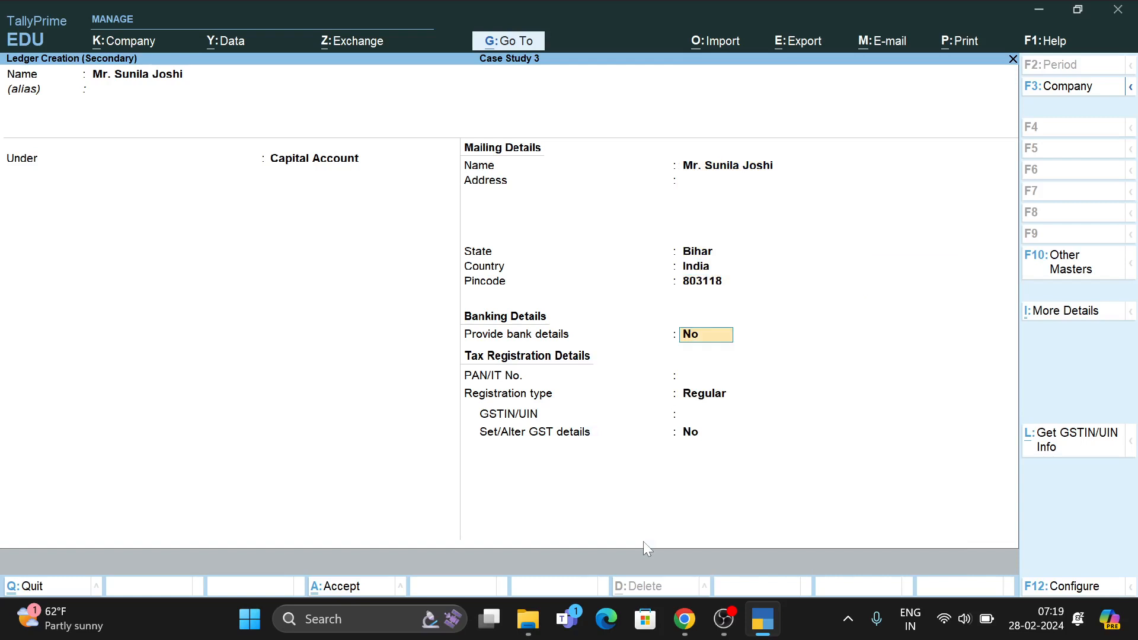
{"action": "key", "text": "Return"}
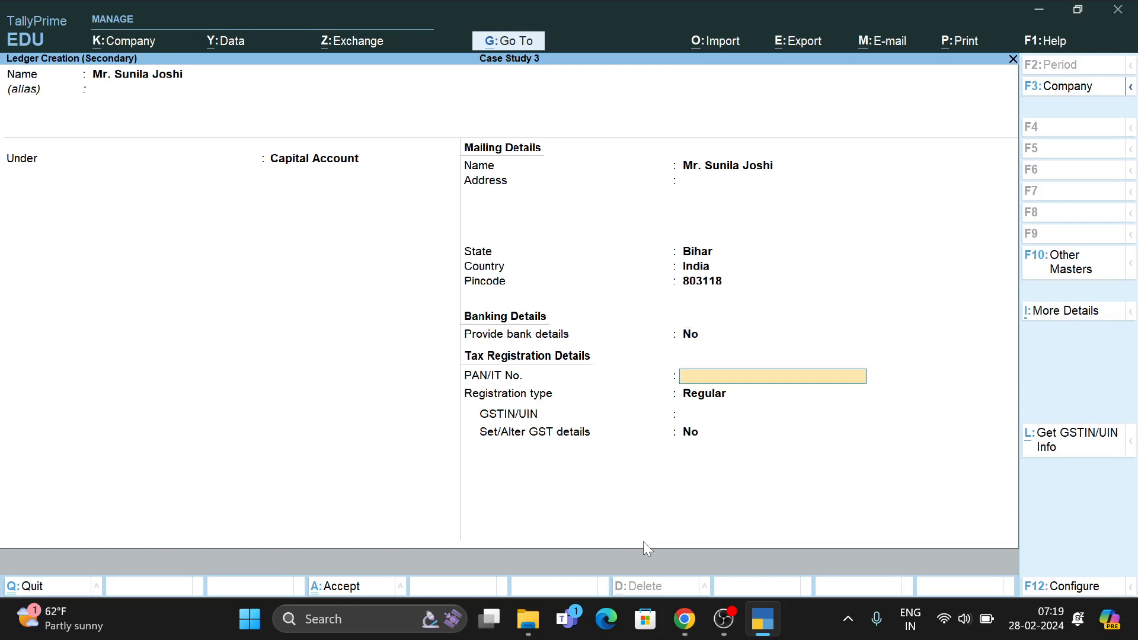
{"action": "key", "text": "Return"}
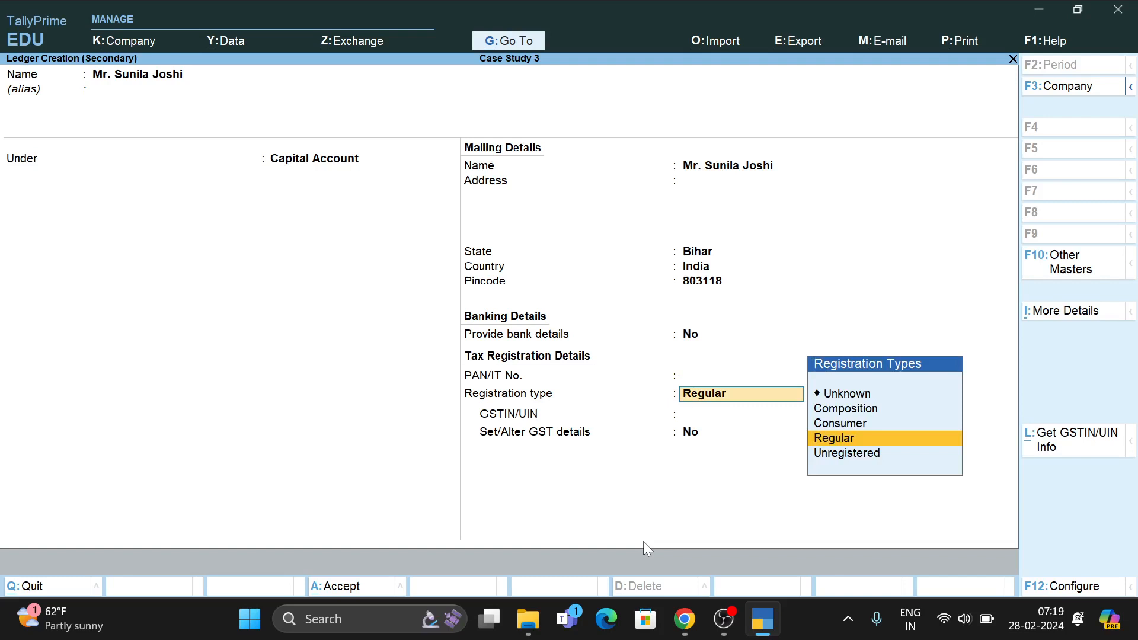
{"action": "key", "text": "Return"}
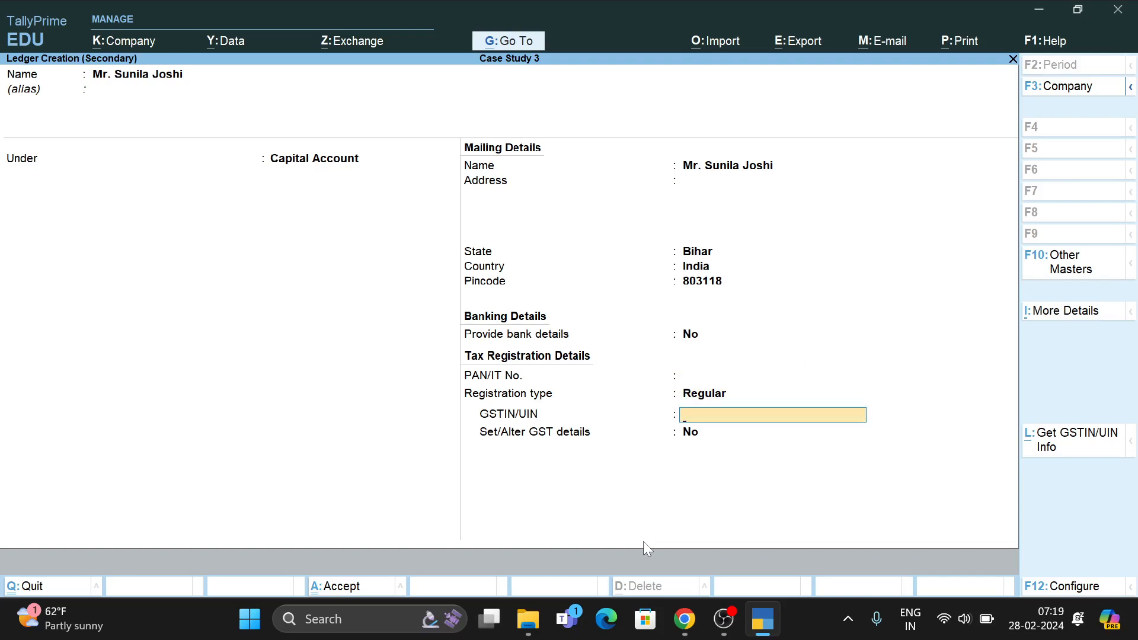
{"action": "key", "text": "Return"}
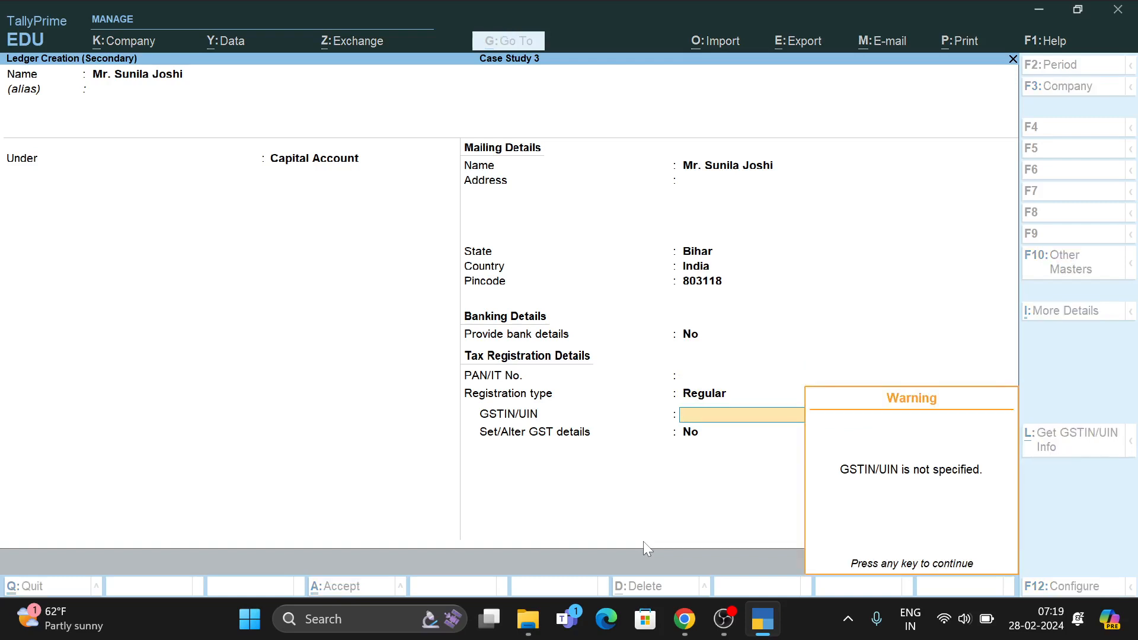
{"action": "key", "text": "Return"}
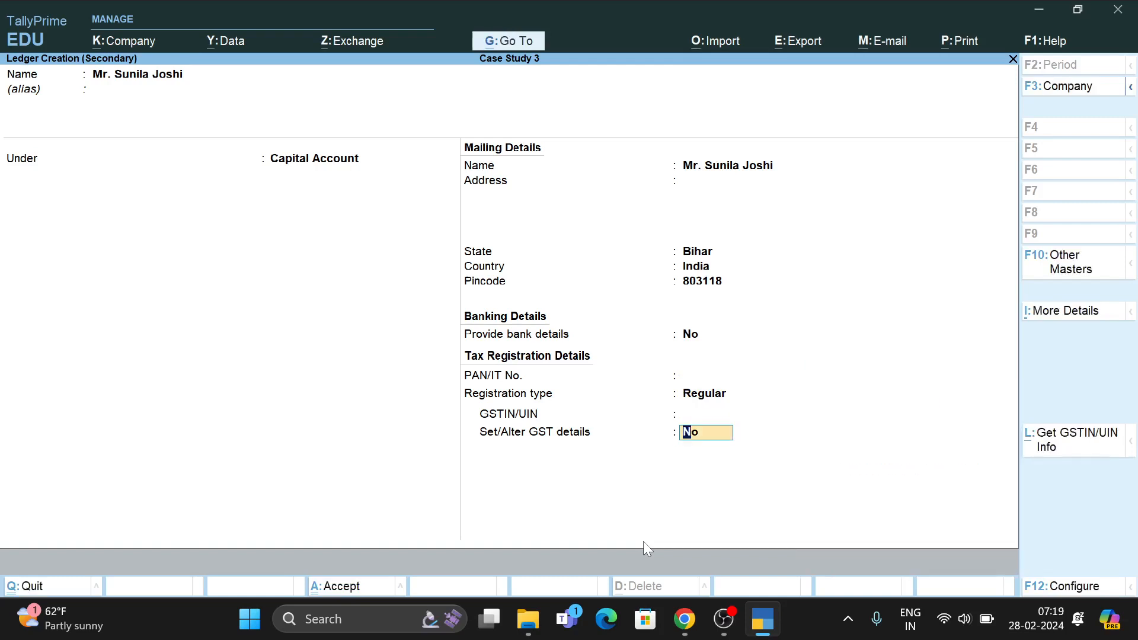
{"action": "key", "text": "Return"}
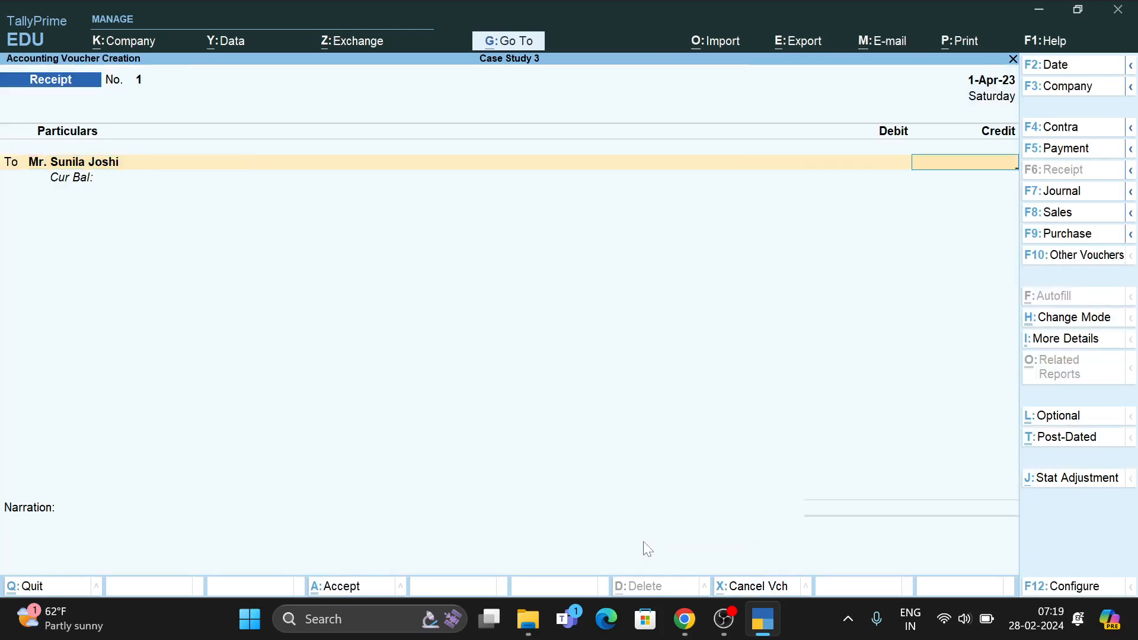
Credit the proprietor's capital 18,00,000, debit Cash 18,00,000, and save Receipt No. 1.
{"action": "type", "text": "166"}
{"action": "key", "text": "BackSpace"}
{"action": "key", "text": "BackSpace"}
{"action": "type", "text": "800000"}
{"action": "key", "text": "Return"}
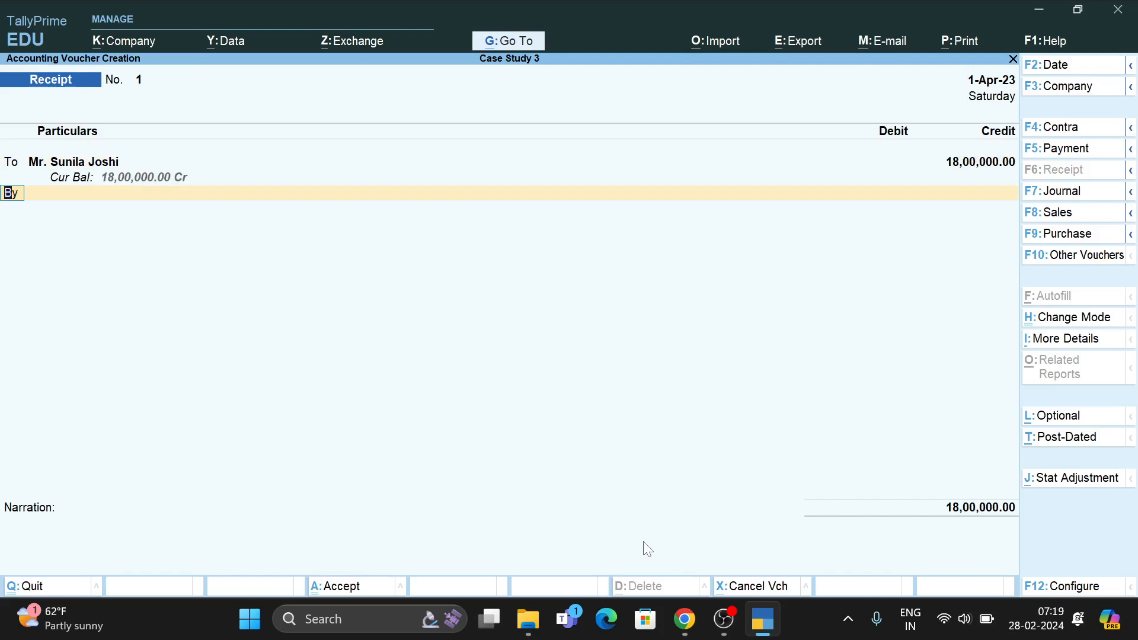
{"action": "key", "text": "Return"}
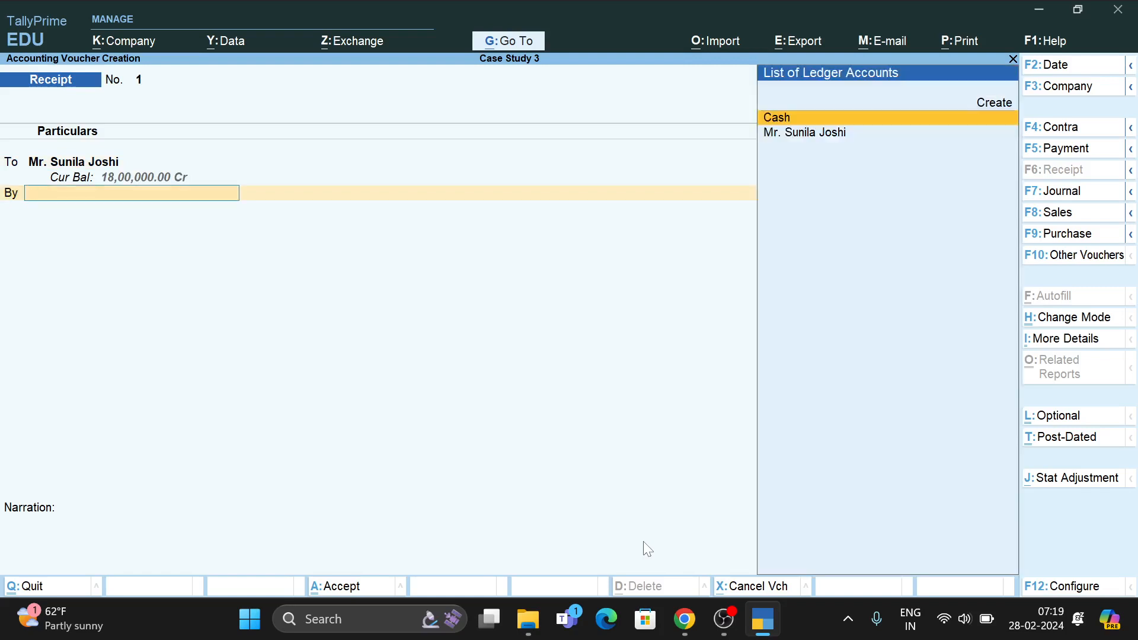
{"action": "key", "text": "Return"}
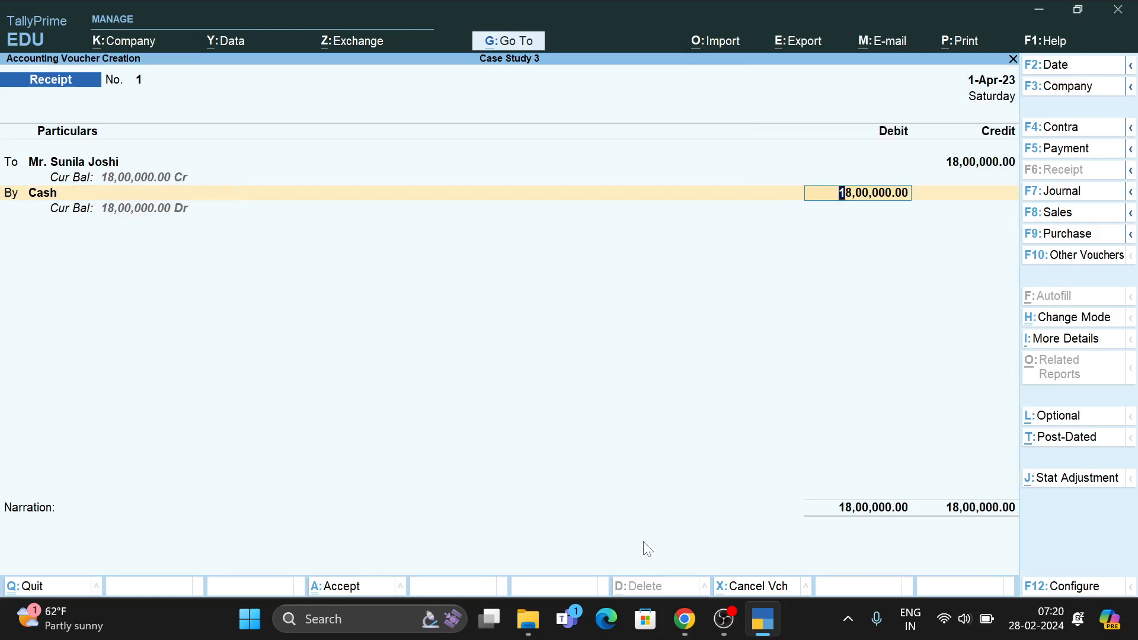
{"action": "key", "text": "ctrl+a"}
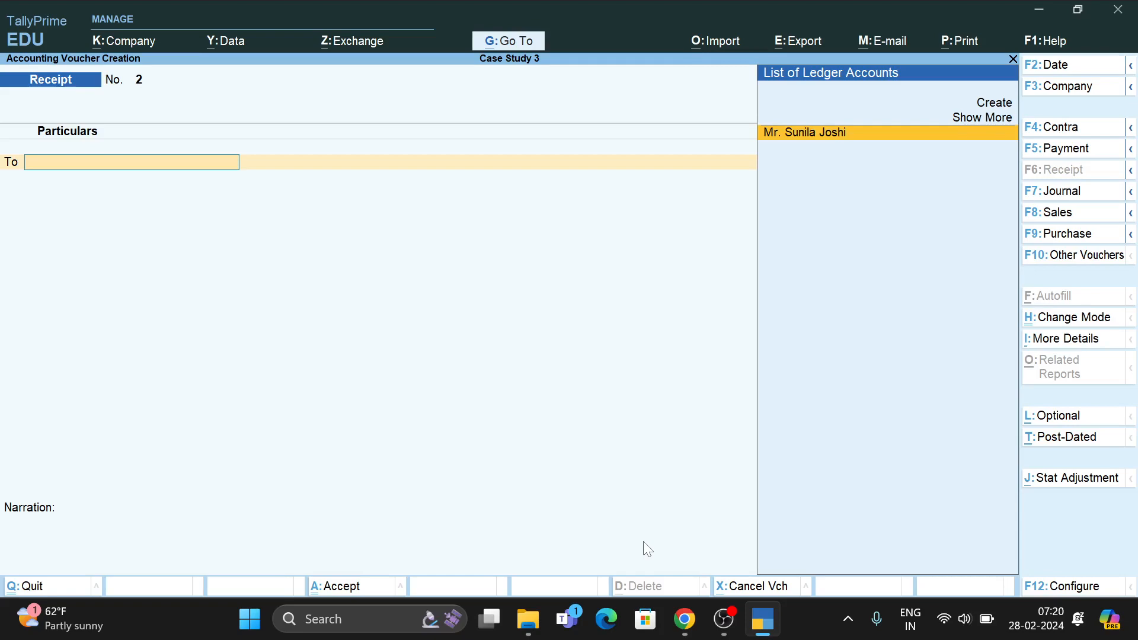
Scroll the case study PDF to the next transactions, then return to the Receipt voucher.
{"action": "key", "text": "alt+Tab"}
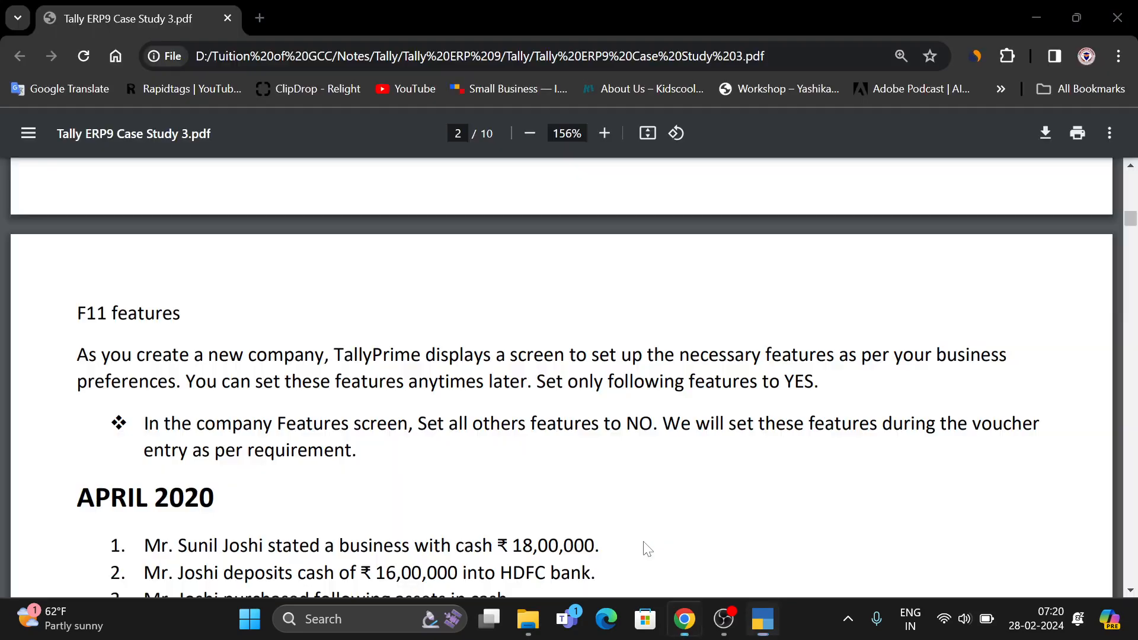
{"action": "scroll", "coordinate": [648, 548], "scroll_direction": "down", "scroll_amount": 1}
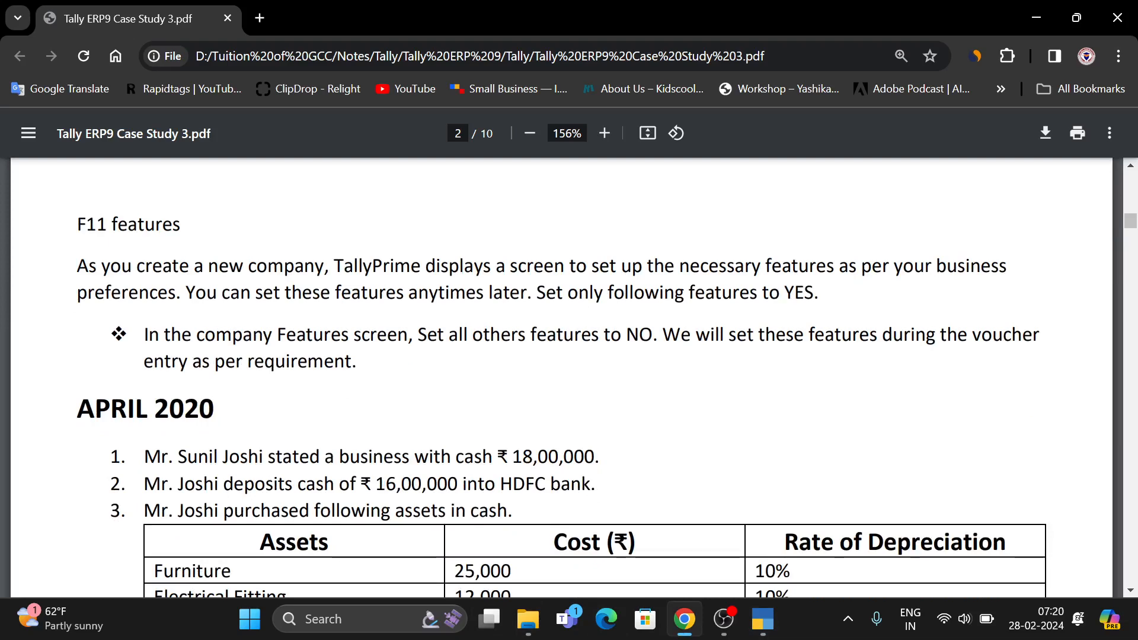
{"action": "key", "text": "alt+Tab"}
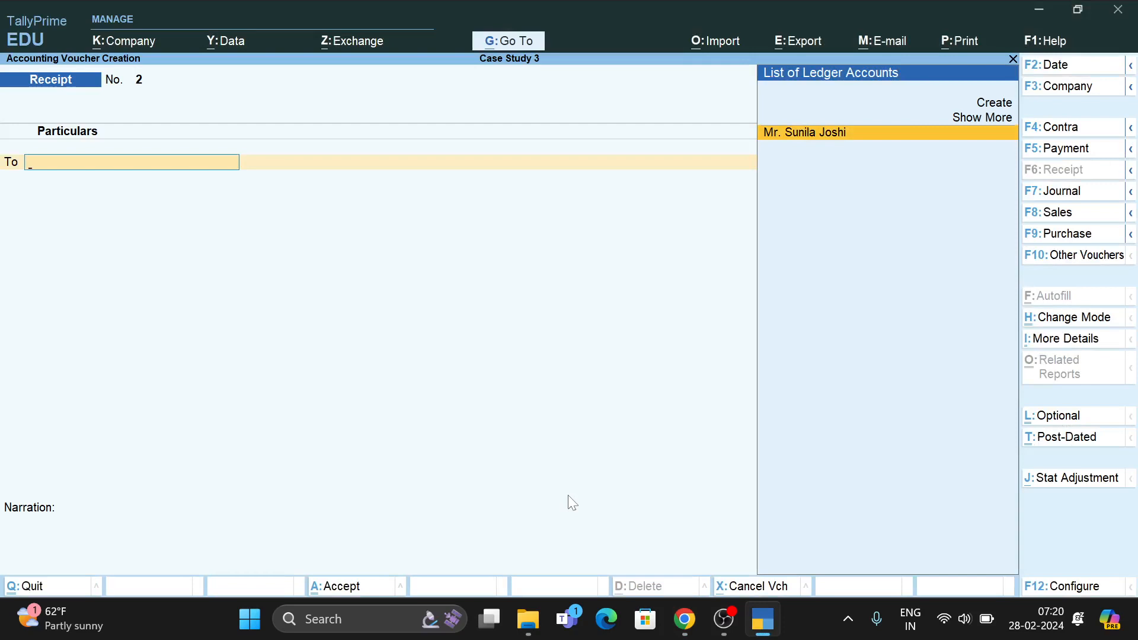
Start Contra No. 1 crediting Cash 16,00,000.00.
{"action": "key", "text": "F4"}
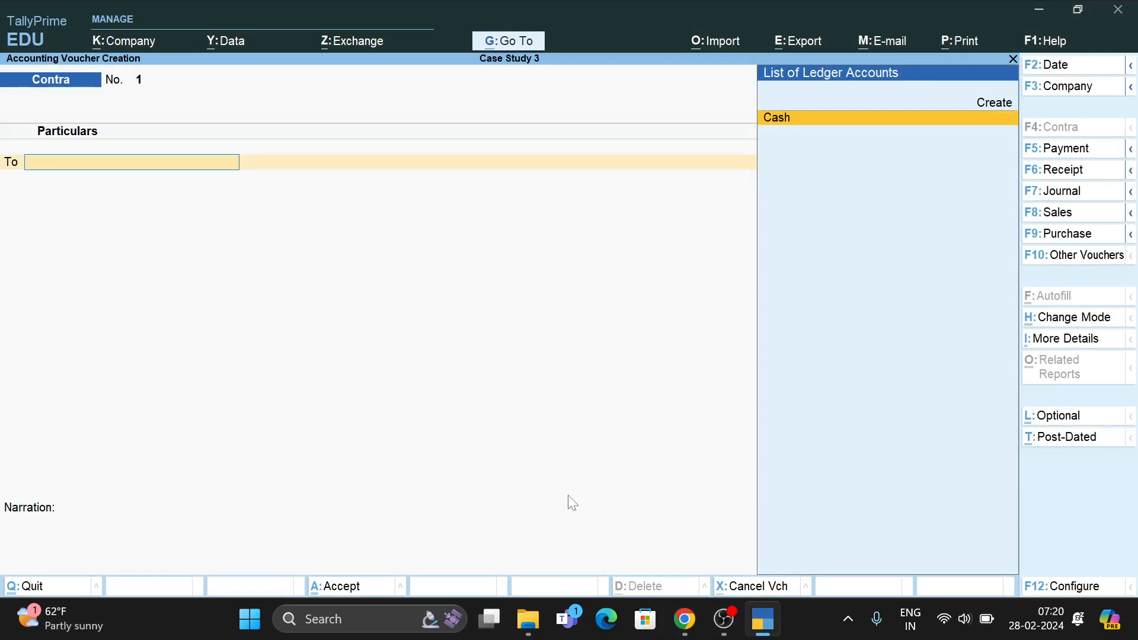
{"action": "key", "text": "Return"}
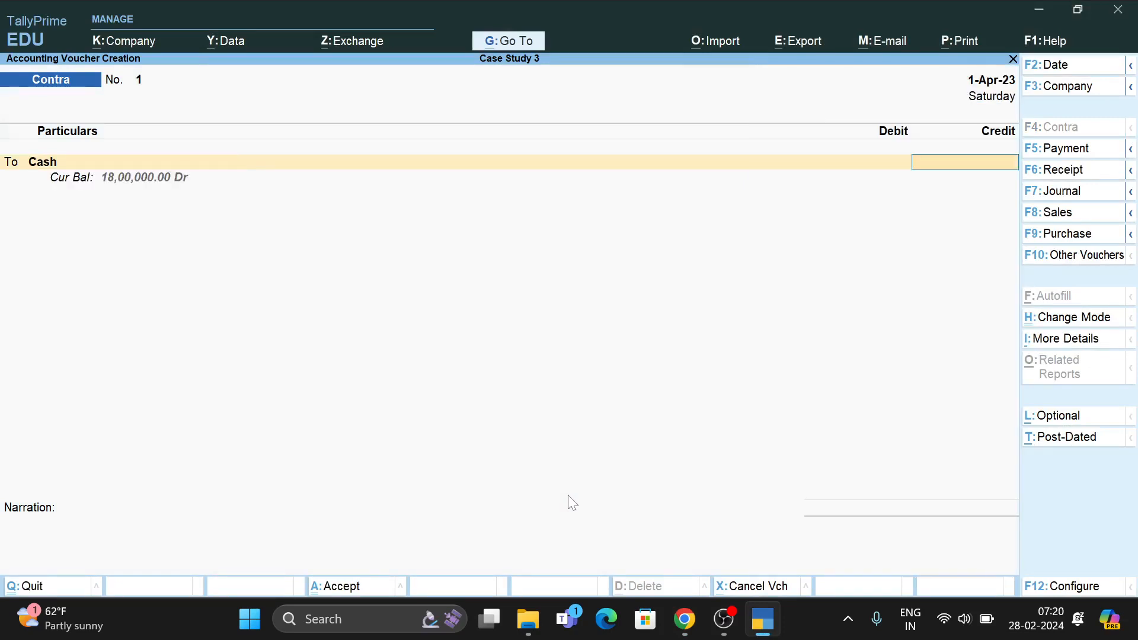
{"action": "type", "text": "1600000"}
{"action": "key", "text": "Return"}
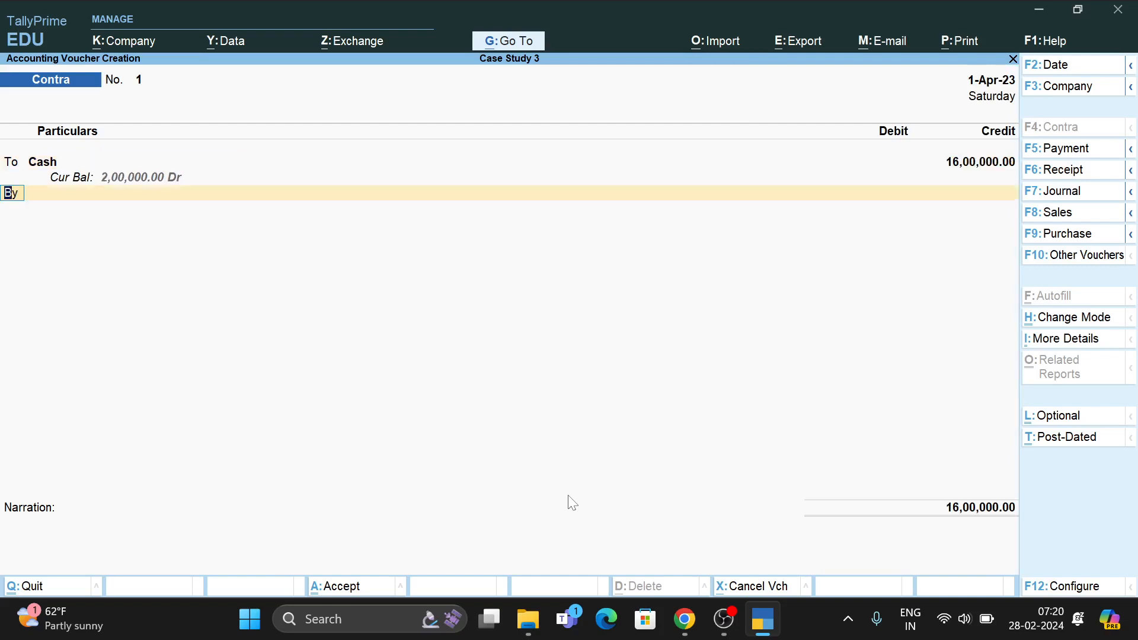
Create a new HDFC Bank ledger under Bank Accounts from the voucher.
{"action": "key", "text": "alt+c"}
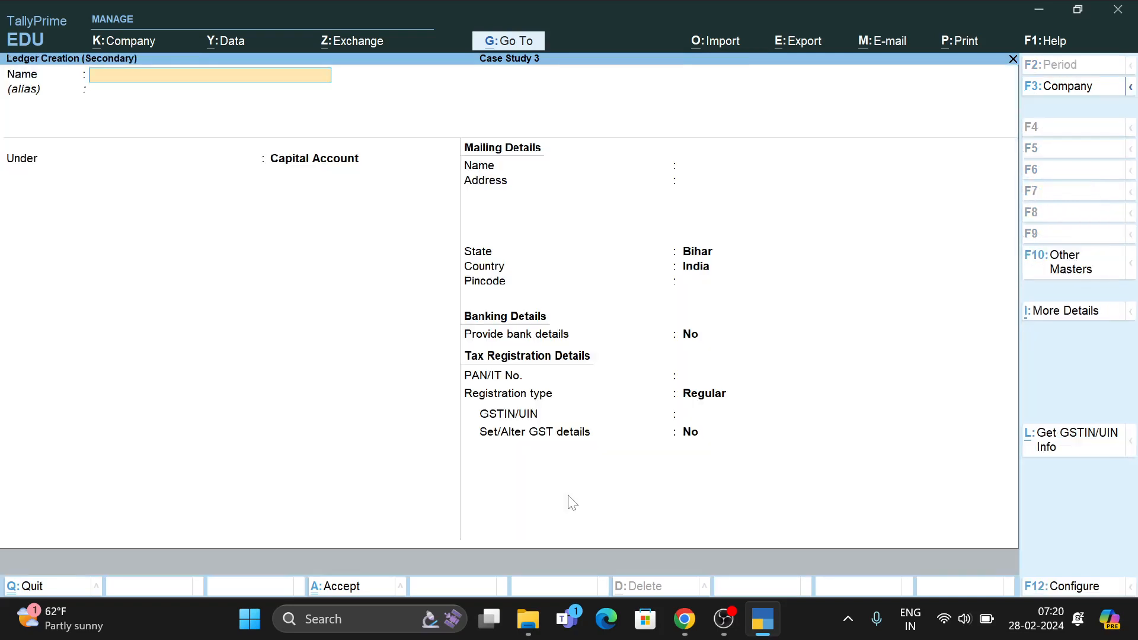
{"action": "type", "text": "HDFC Bank"}
{"action": "key", "text": "Return"}
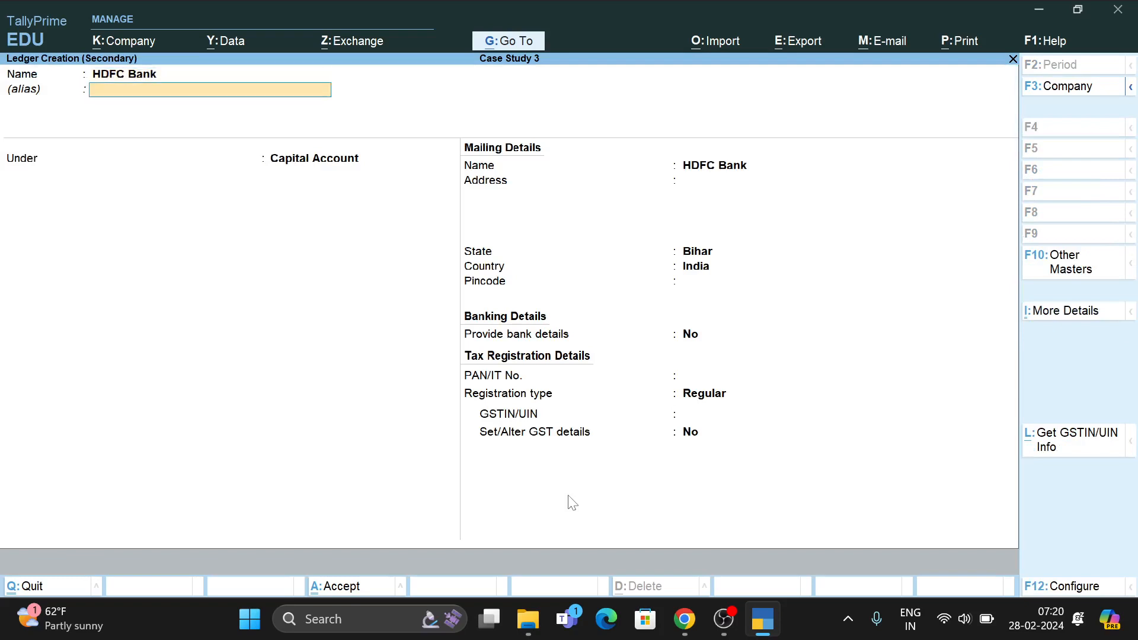
{"action": "key", "text": "Return"}
{"action": "type", "text": "ba"}
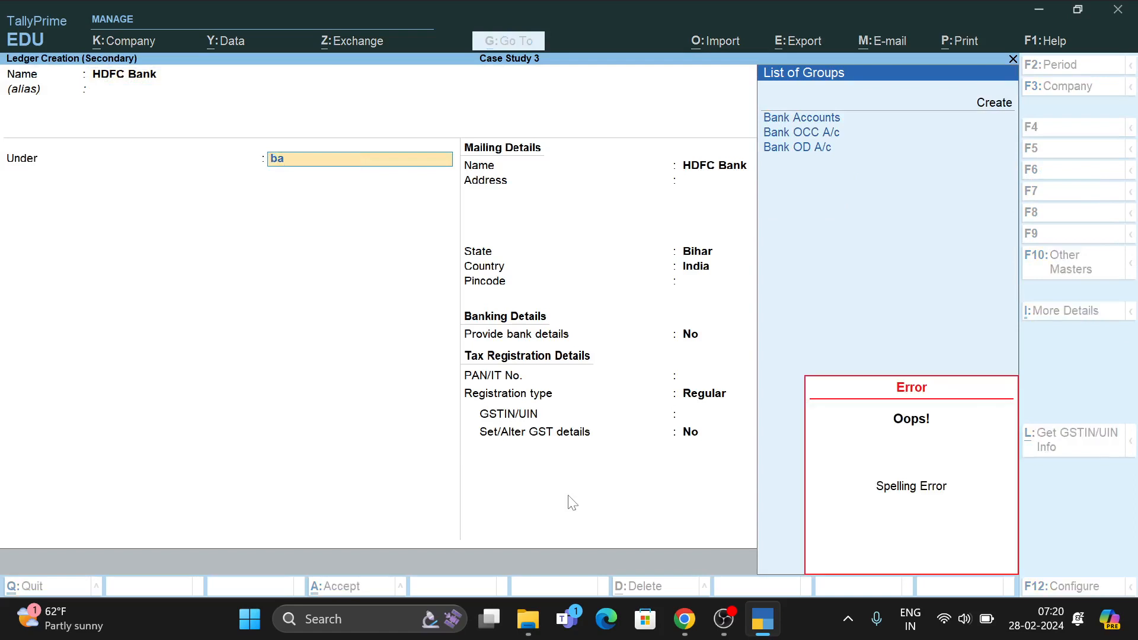
{"action": "key", "text": "Return"}
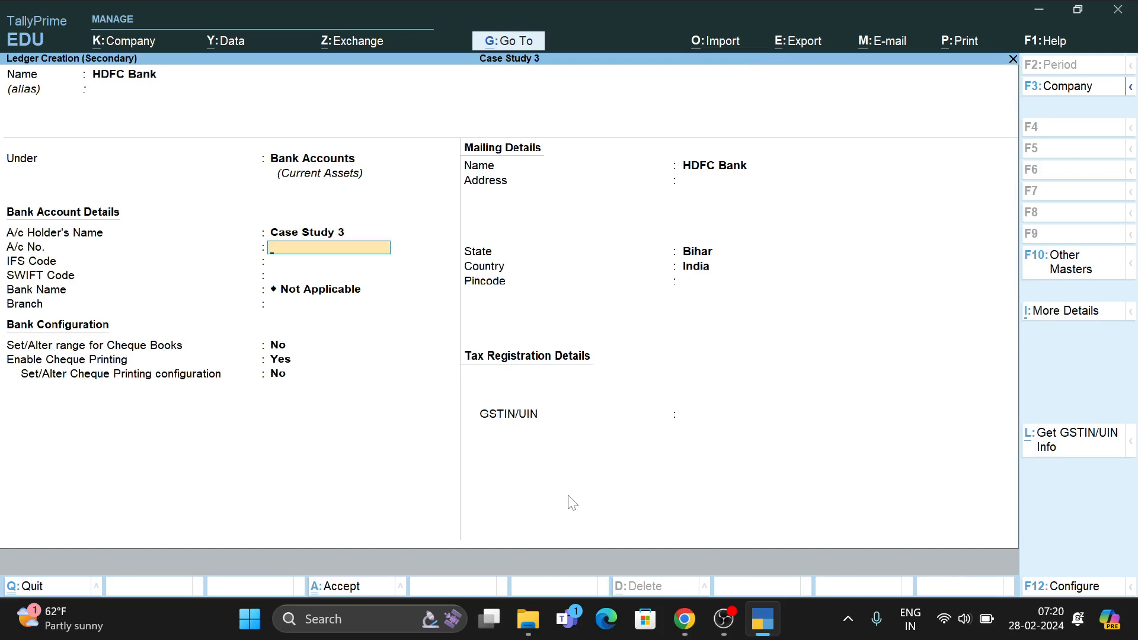
{"action": "key", "text": "alt"}
{"action": "key", "text": "Return"}
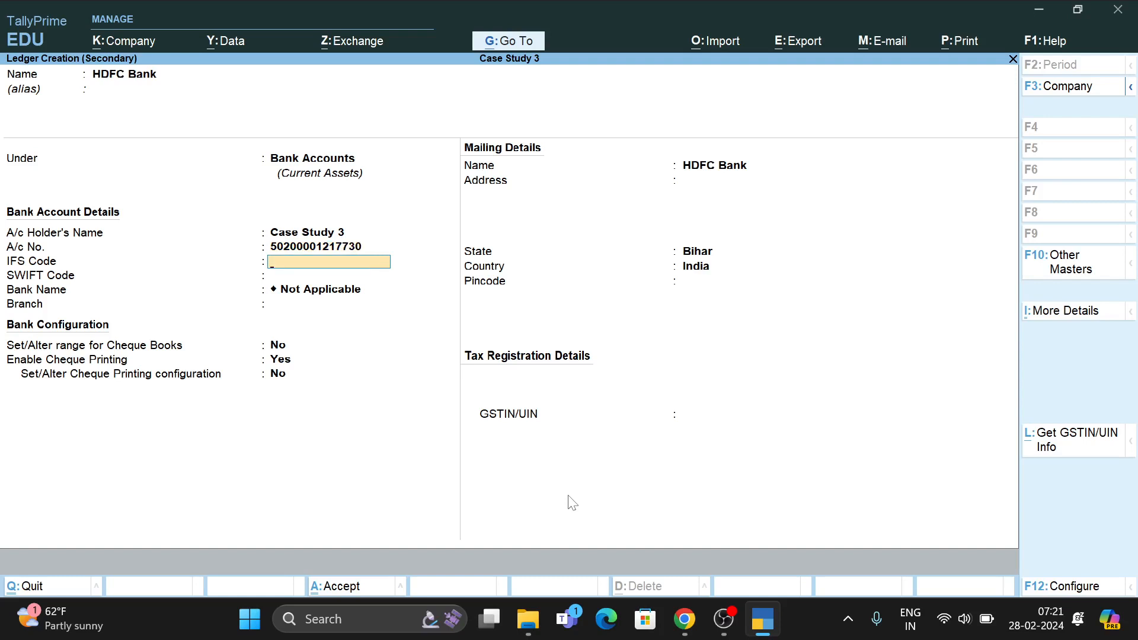
{"action": "type", "text": "HDFC0000502"}
{"action": "key", "text": "Return"}
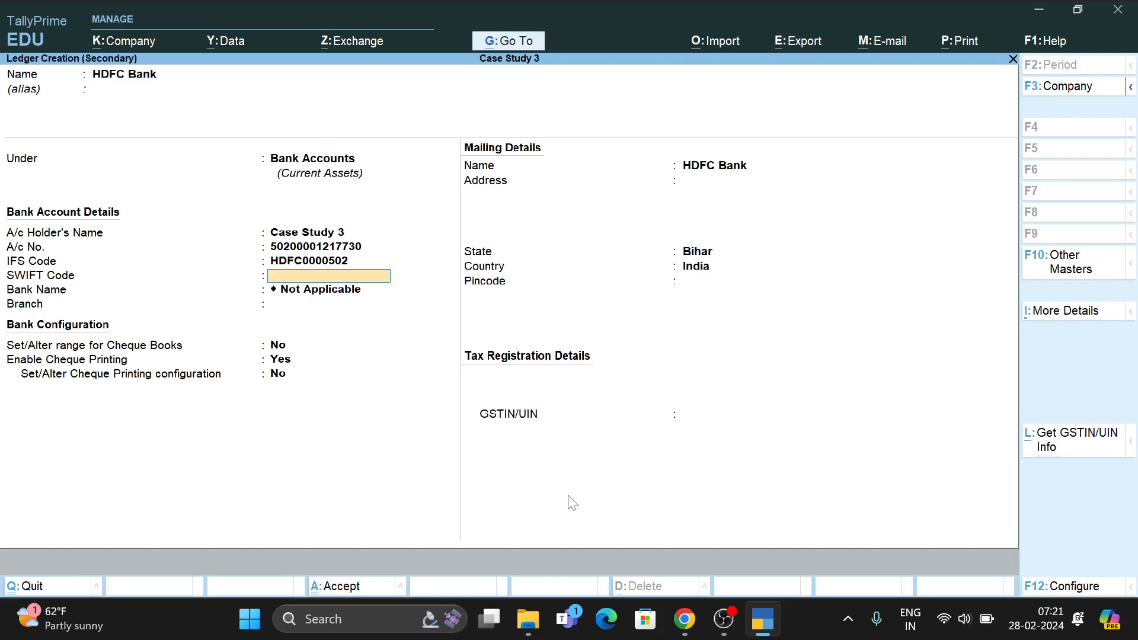
{"action": "key", "text": "Return"}
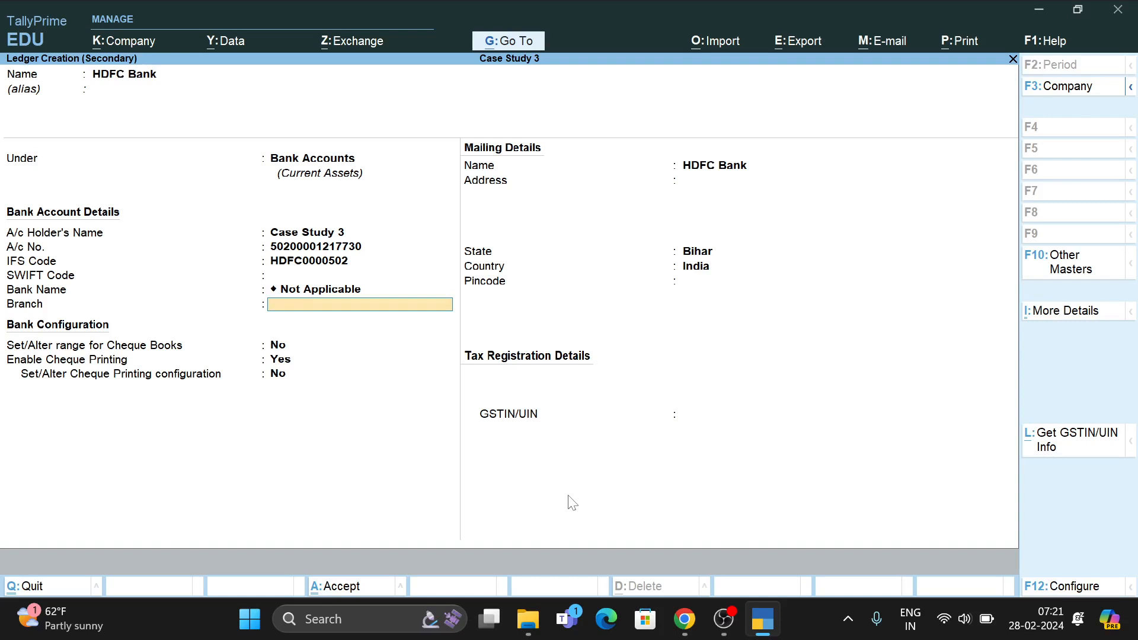
{"action": "type", "text": "Bihar Sharif"}
{"action": "key", "text": "Return"}
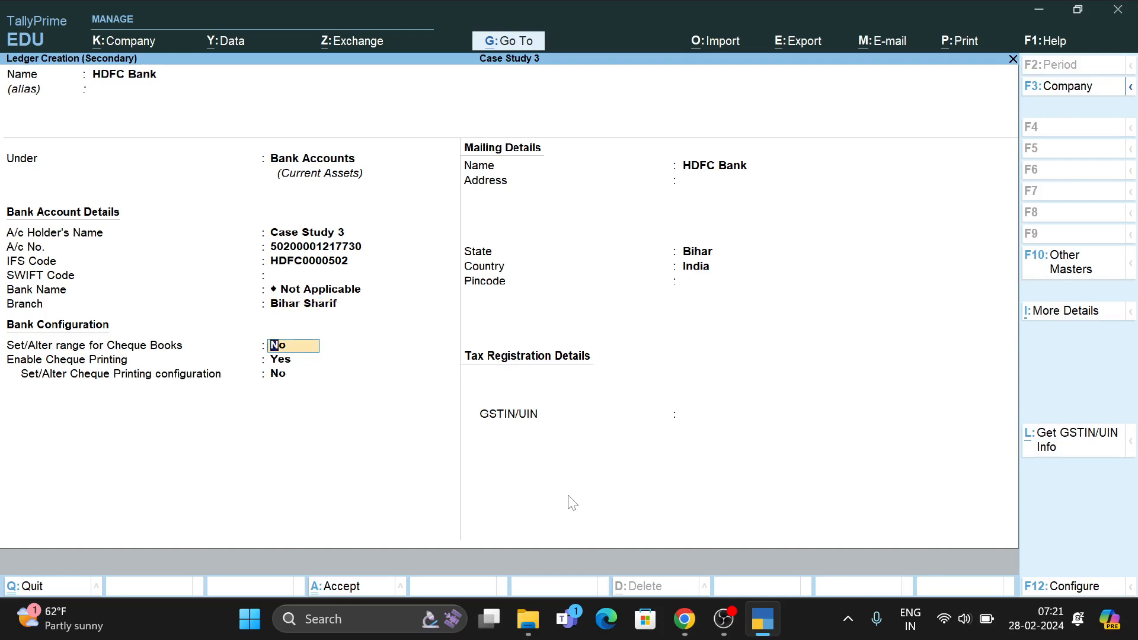
{"action": "type", "text": "Yes"}
{"action": "key", "text": "Return"}
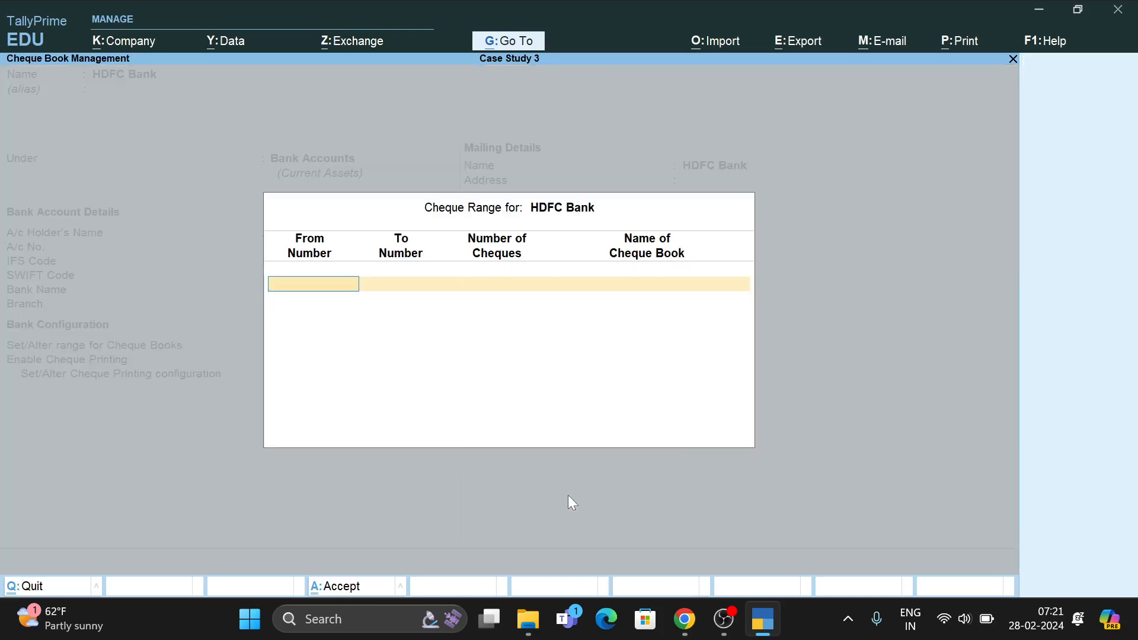
Add a cheque book named Bihar Sharif, numbers 501001 to 501050 (50 cheques), to HDFC Bank.
{"action": "type", "text": "501001"}
{"action": "key", "text": "Return"}
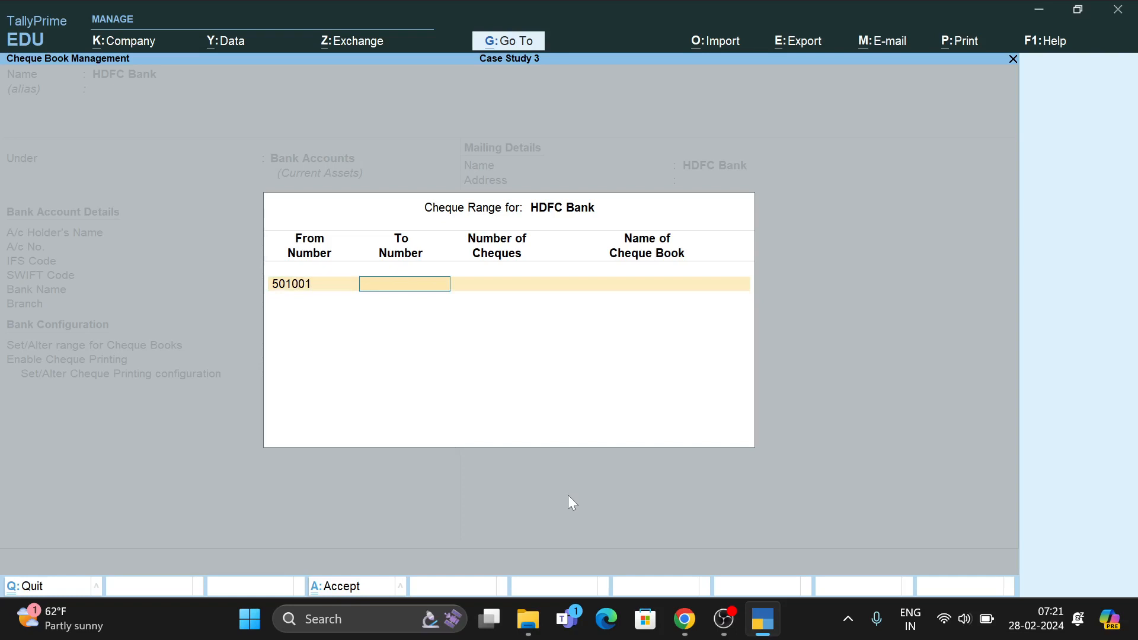
{"action": "type", "text": "501050"}
{"action": "key", "text": "Return"}
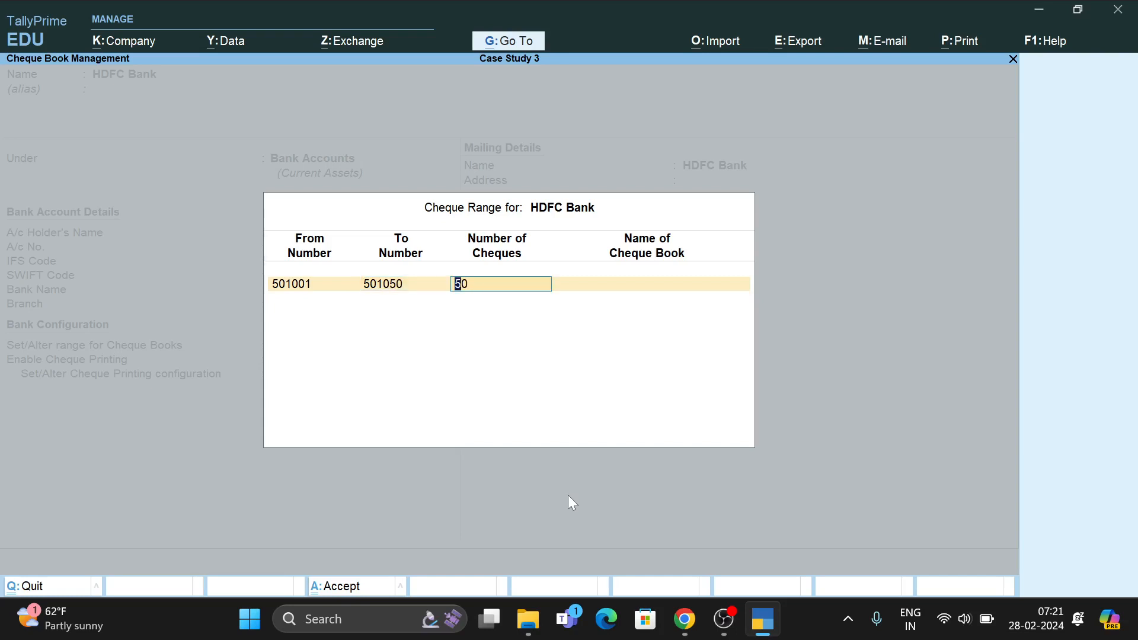
{"action": "key", "text": "Return"}
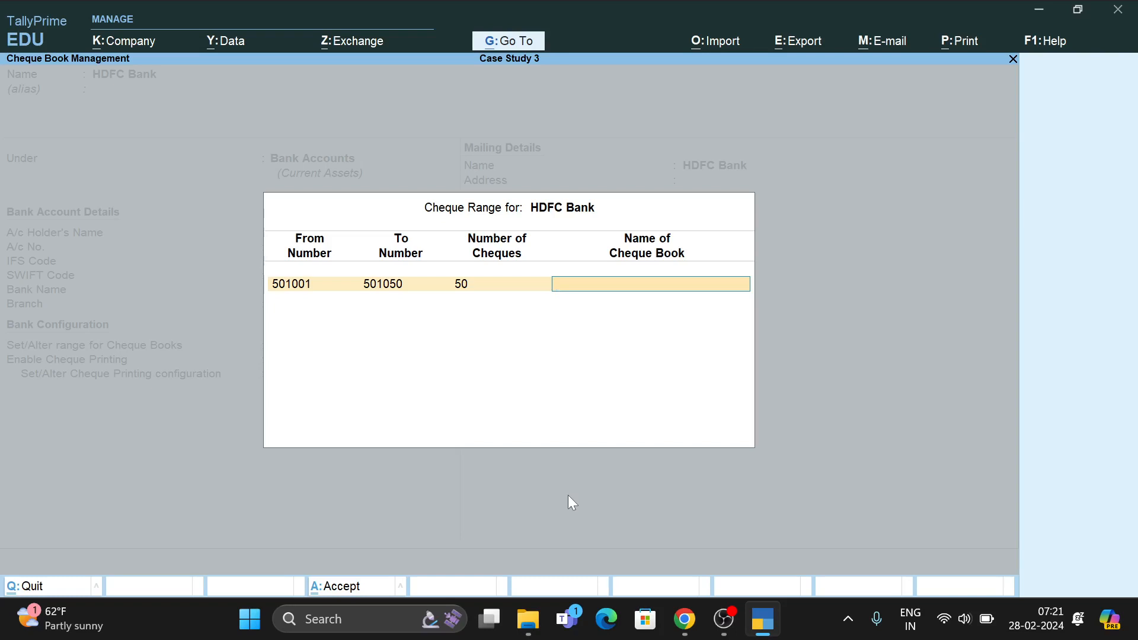
{"action": "type", "text": "Bihar Sharif"}
{"action": "key", "text": "Return"}
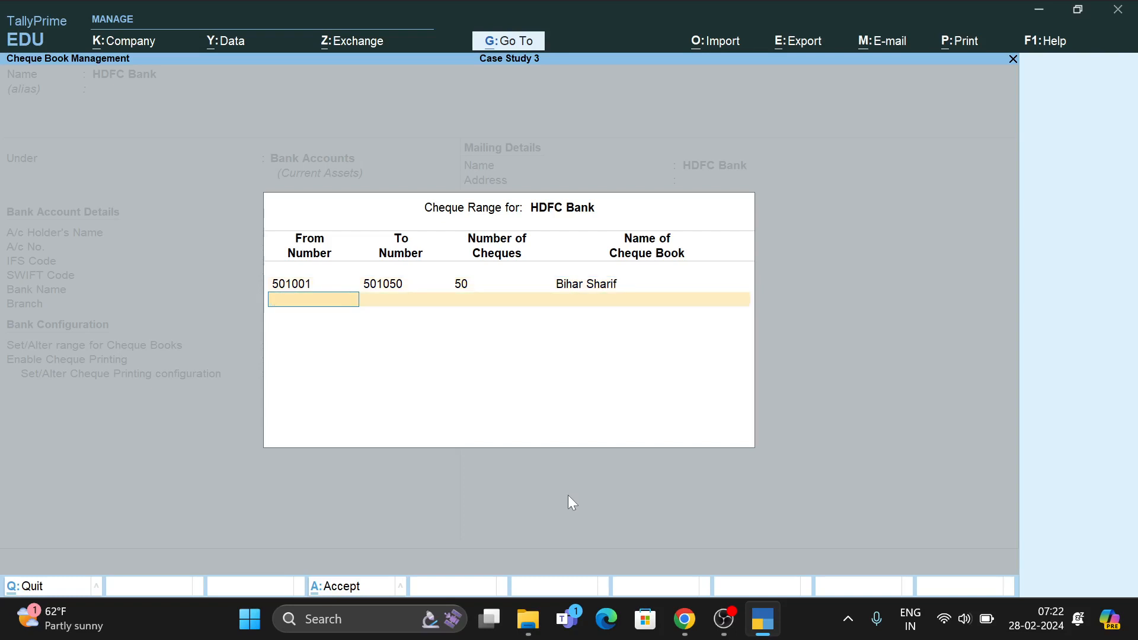
{"action": "key", "text": "Return"}
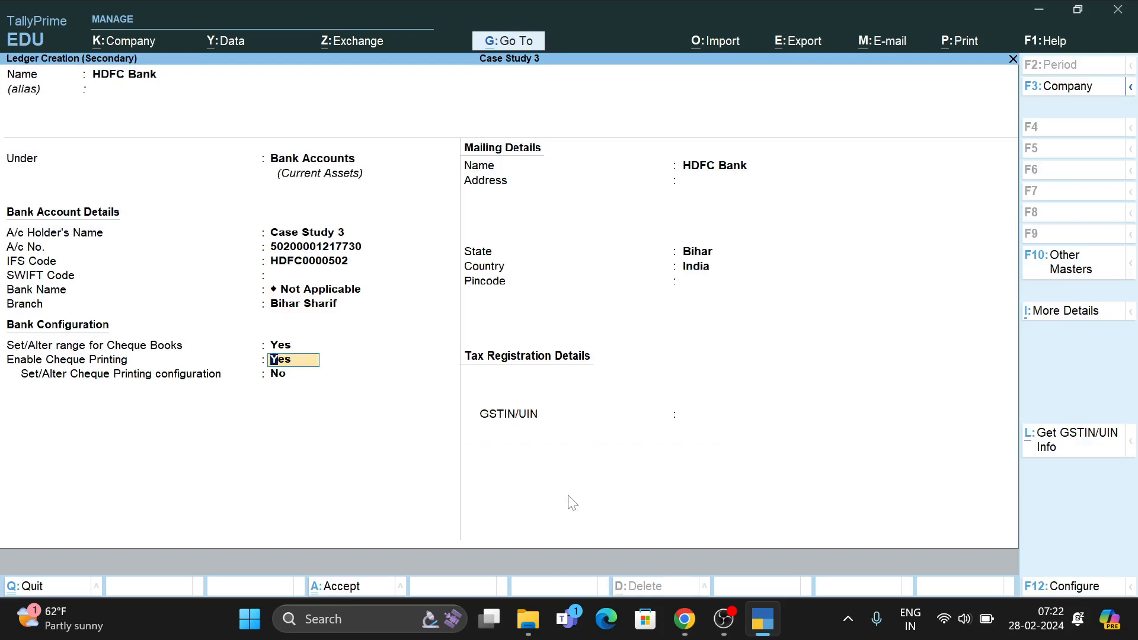
Turn off cheque printing, set pincode 803101 with no GSTIN, and save the HDFC Bank ledger.
{"action": "type", "text": "n"}
{"action": "key", "text": "Return"}
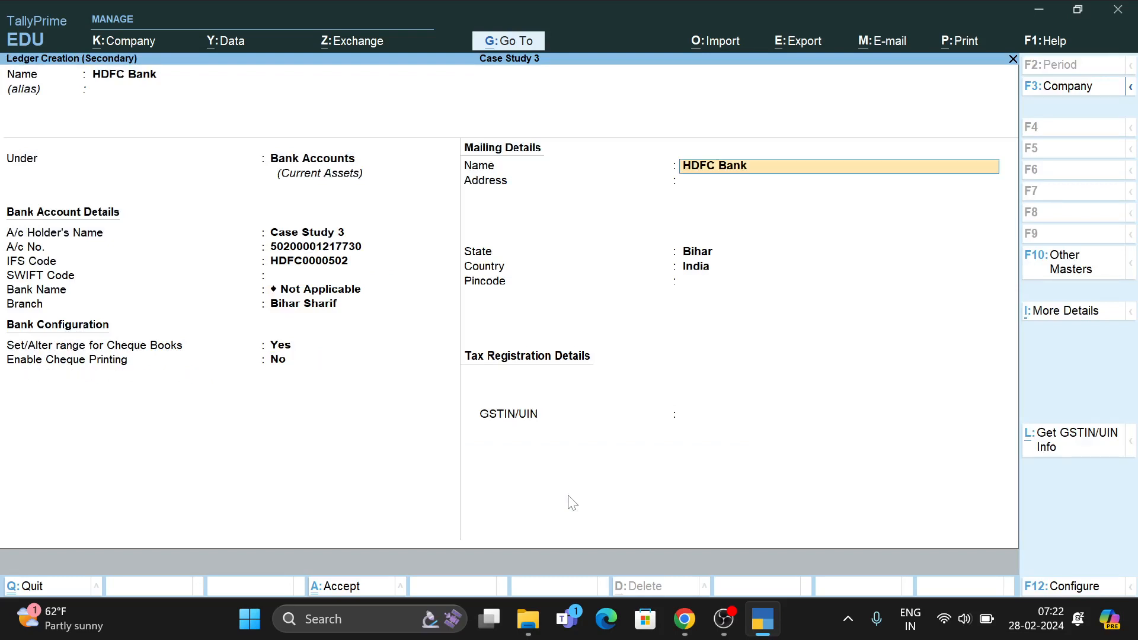
{"action": "key", "text": "Return"}
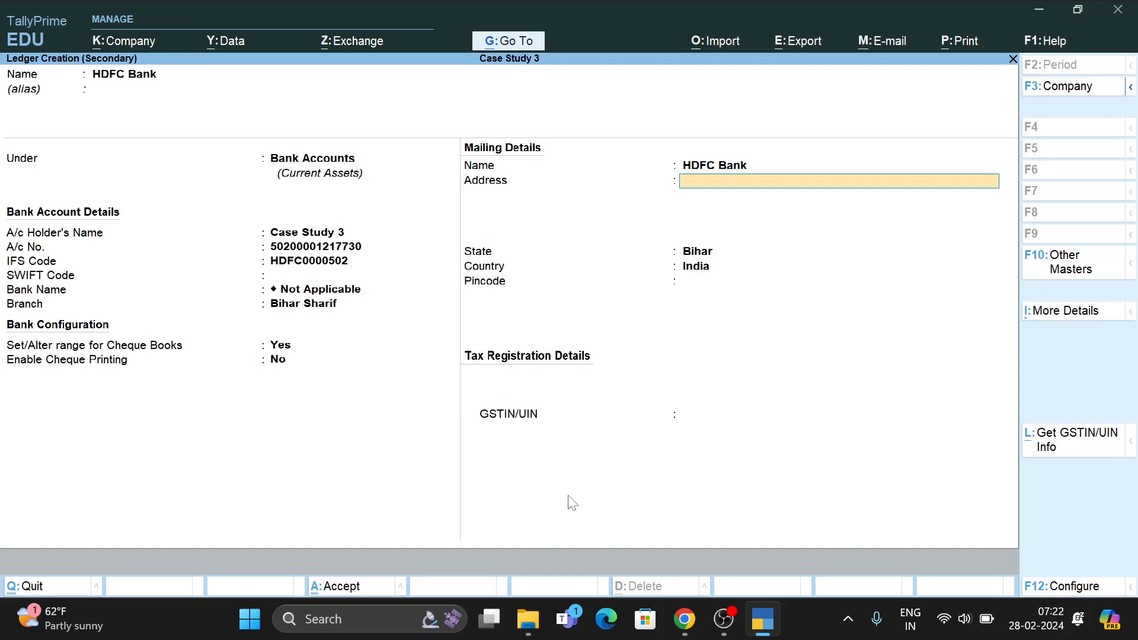
{"action": "key", "text": "Return"}
{"action": "key", "text": "Return"}
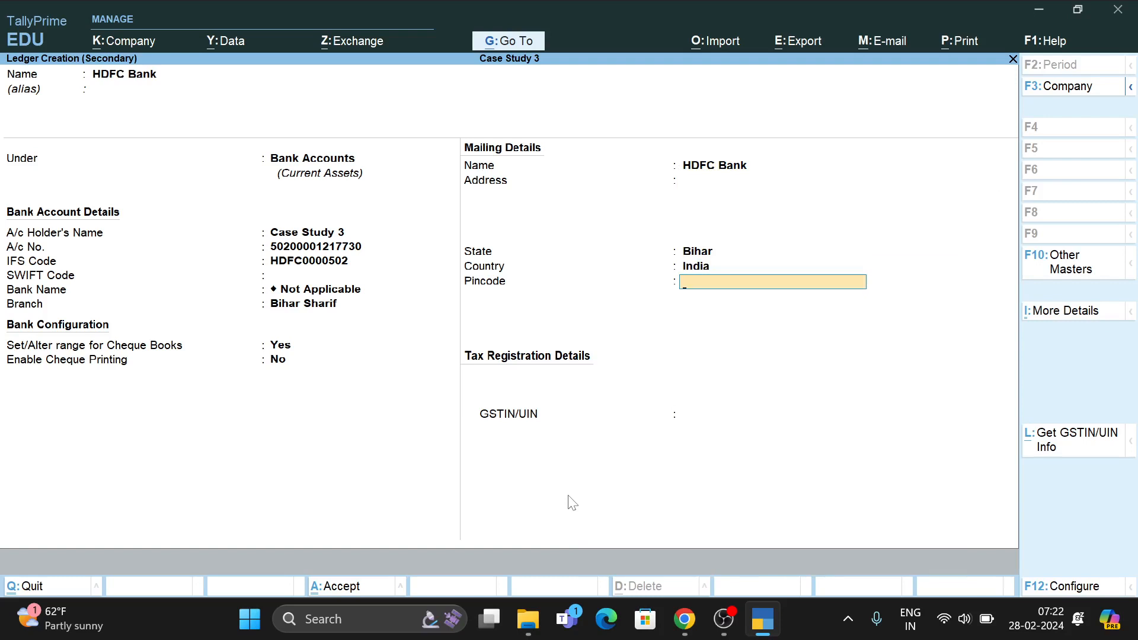
{"action": "type", "text": "803101"}
{"action": "key", "text": "Return"}
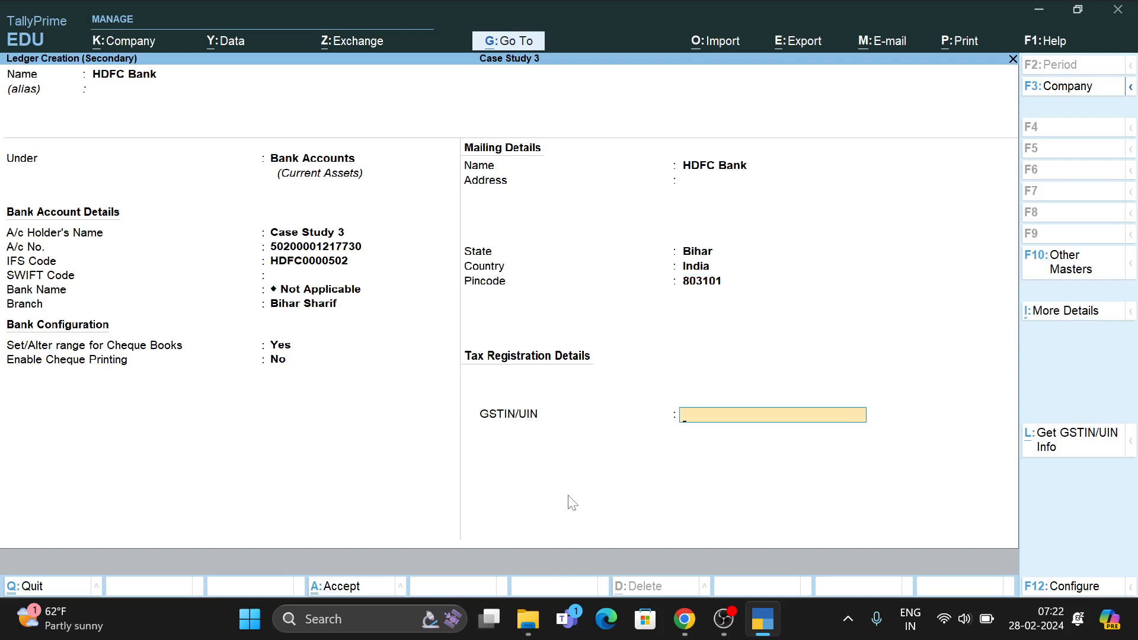
{"action": "key", "text": "Return"}
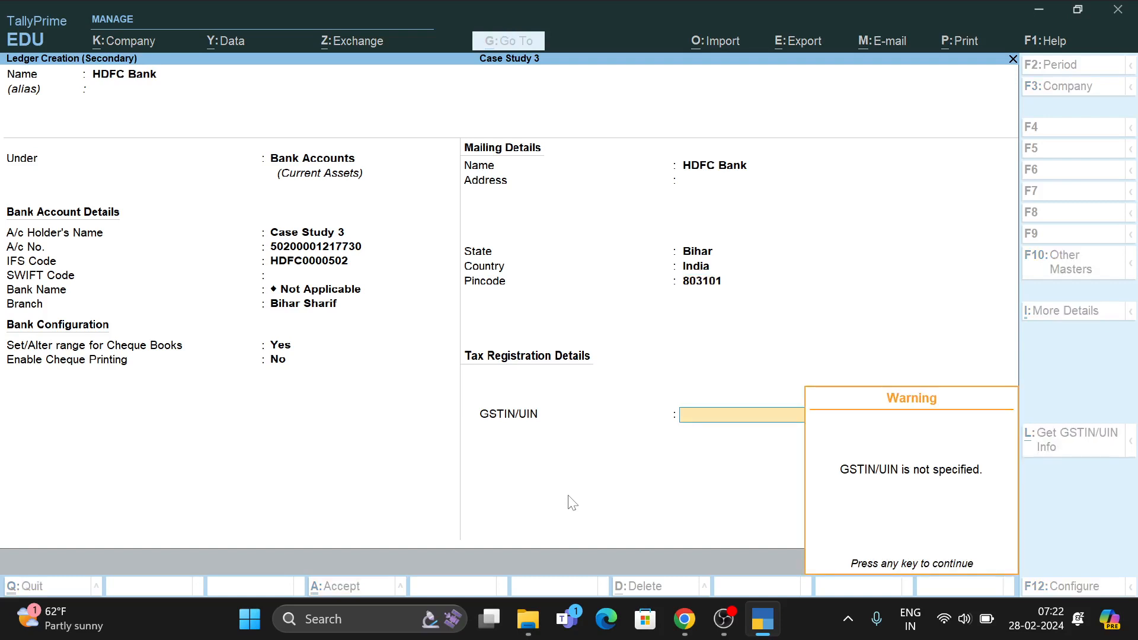
{"action": "key", "text": "Return"}
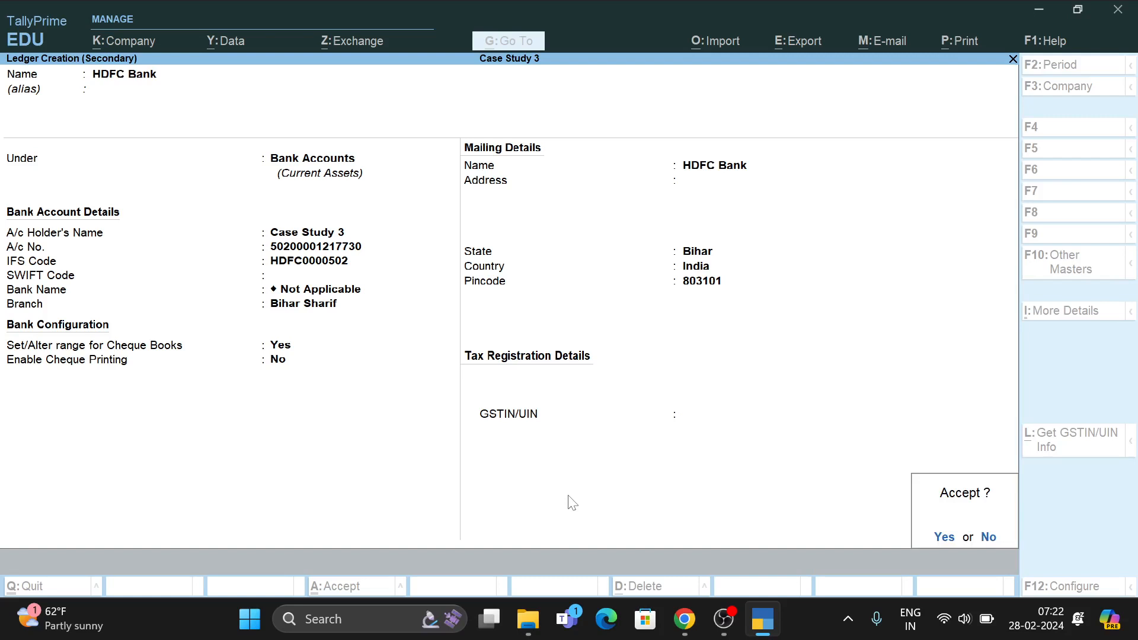
{"action": "key", "text": "Return"}
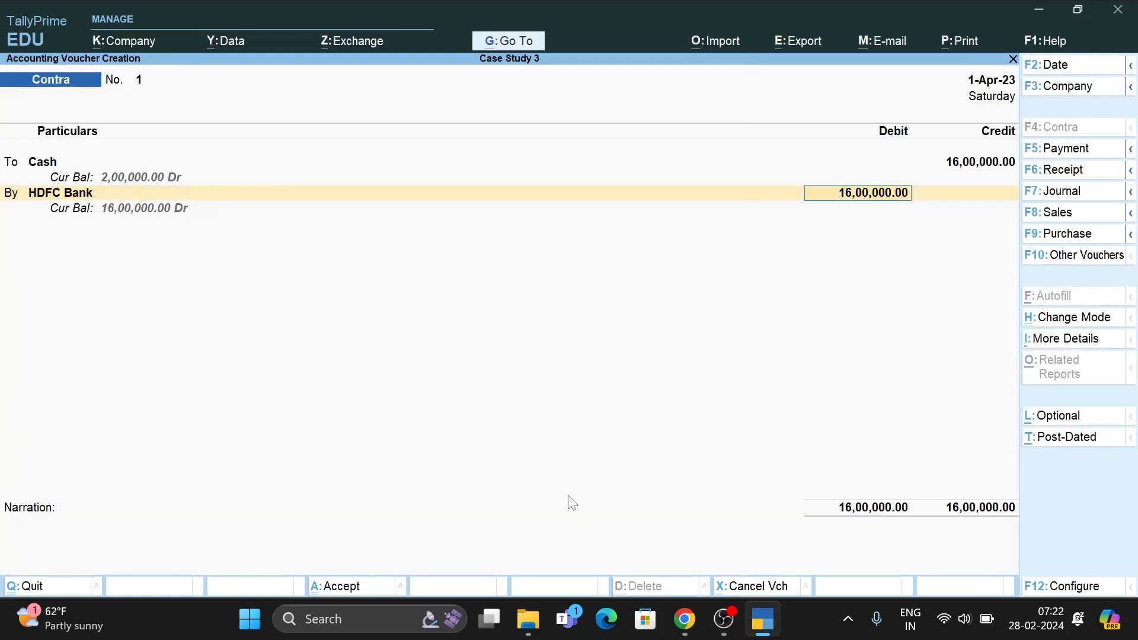
Save Contra No. 1 moving 16,00,000.00 from Cash to HDFC Bank and return to Gateway of Tally.
{"action": "key", "text": "ctrl+a"}
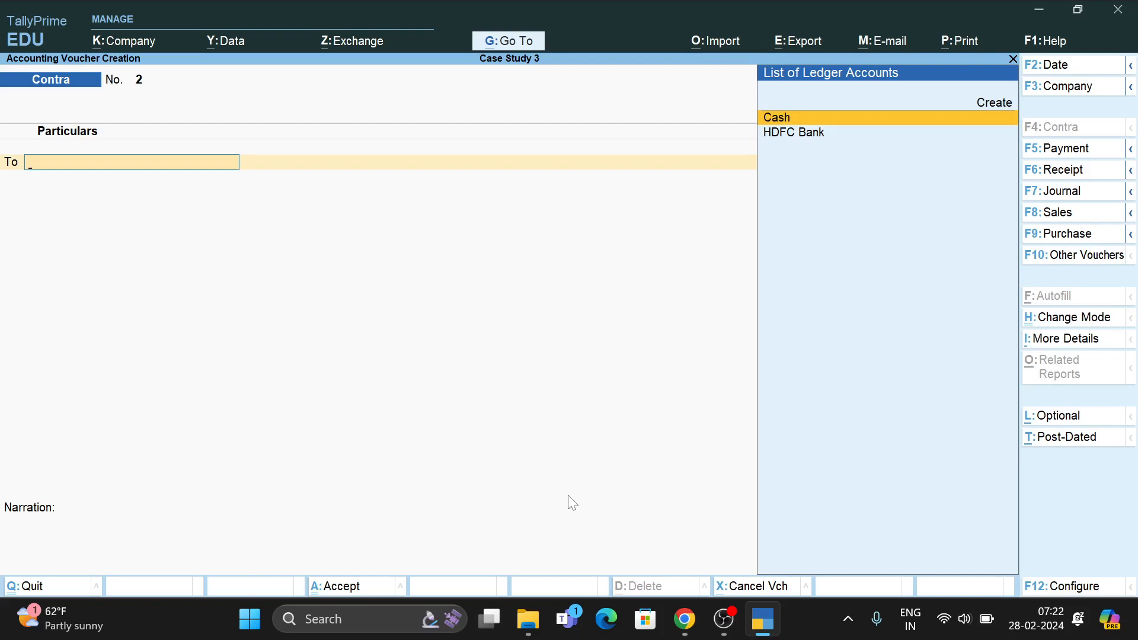
{"action": "key", "text": "Escape"}
{"action": "key", "text": "Return"}
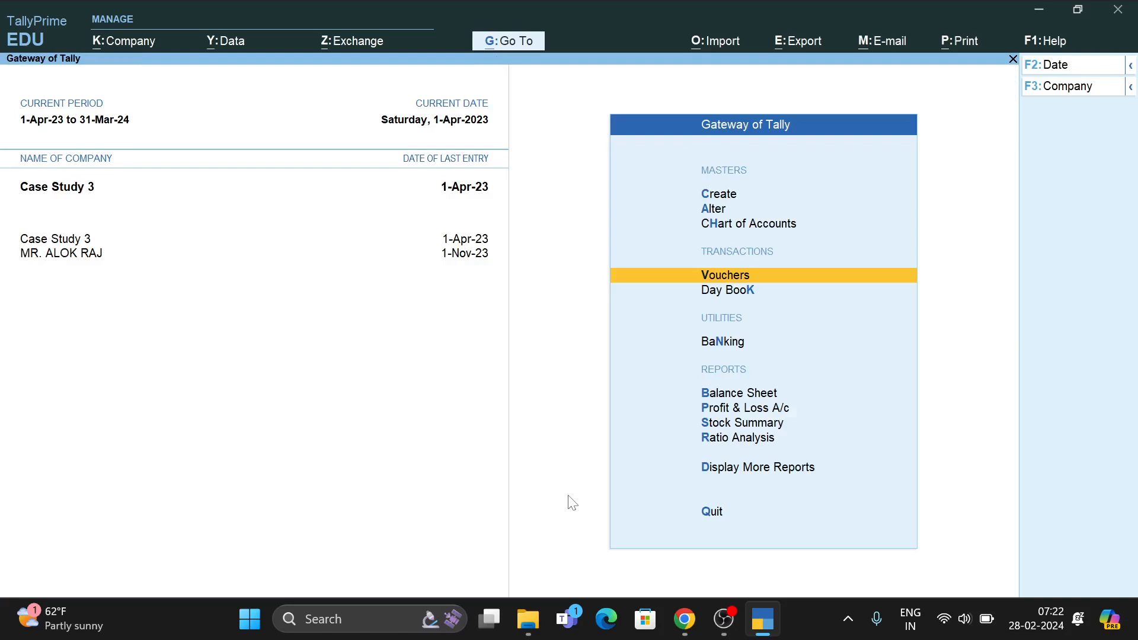
Check Capital Account and Current Assets (Cash 2,00,000, Bank 16,00,000) in the Balance Sheet, then return to Gateway.
{"action": "key", "text": "b"}
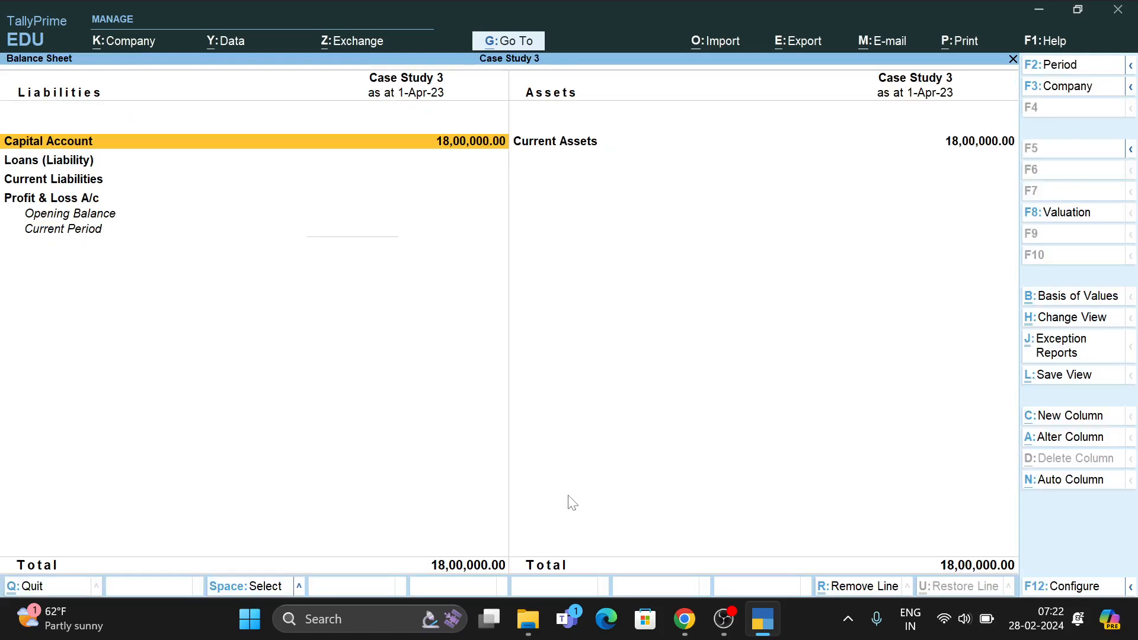
{"action": "key", "text": "Right"}
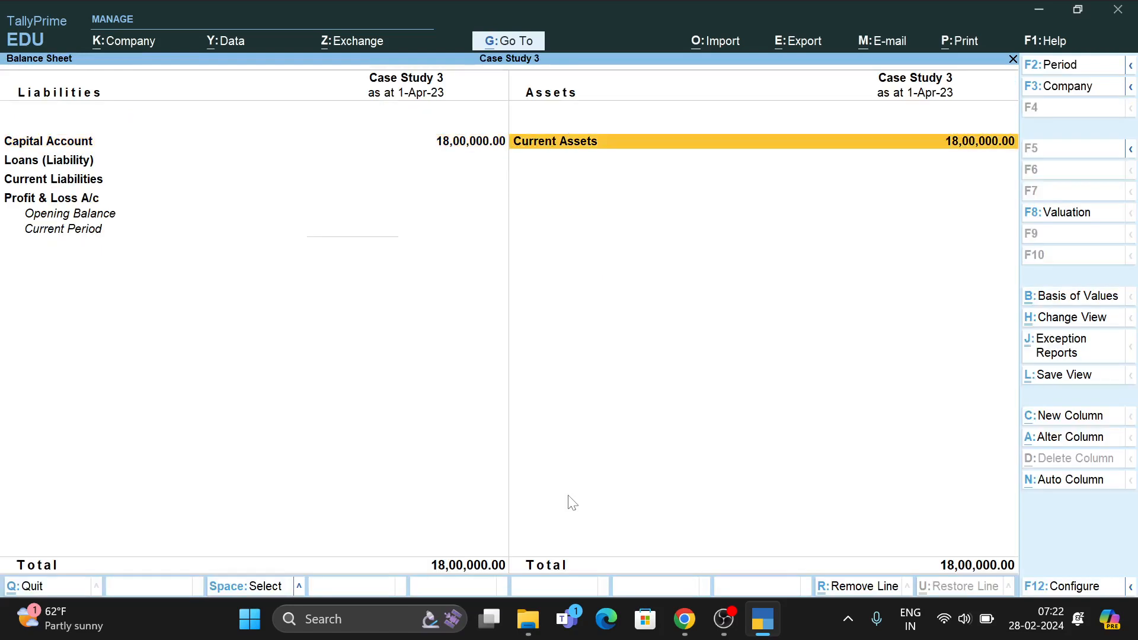
{"action": "key", "text": "Left"}
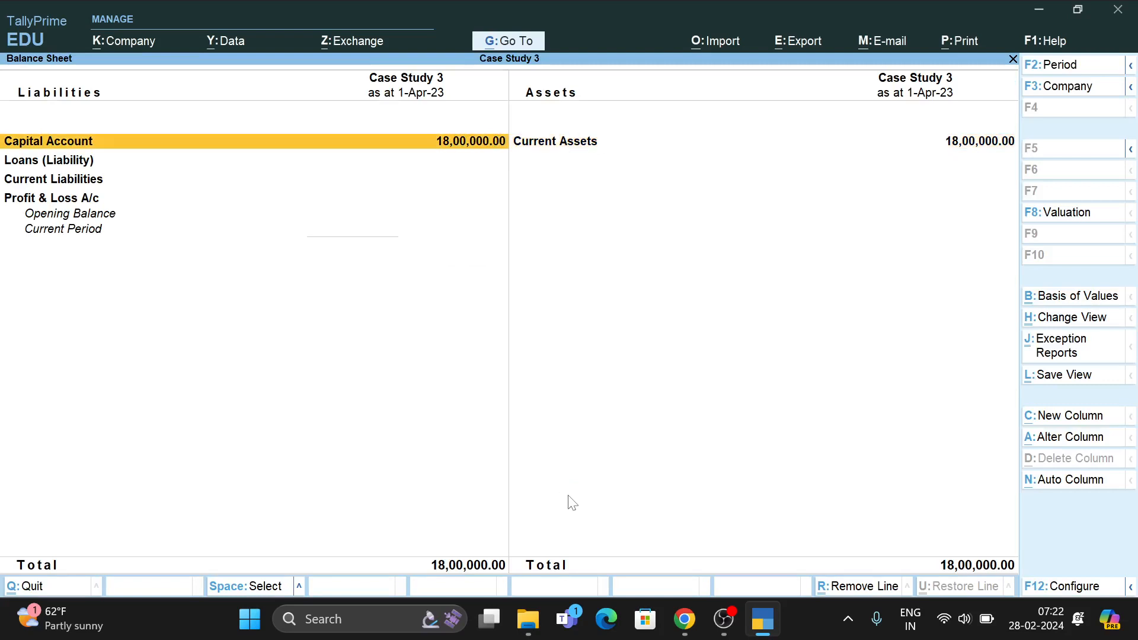
{"action": "key", "text": "Return"}
{"action": "key", "text": "Return"}
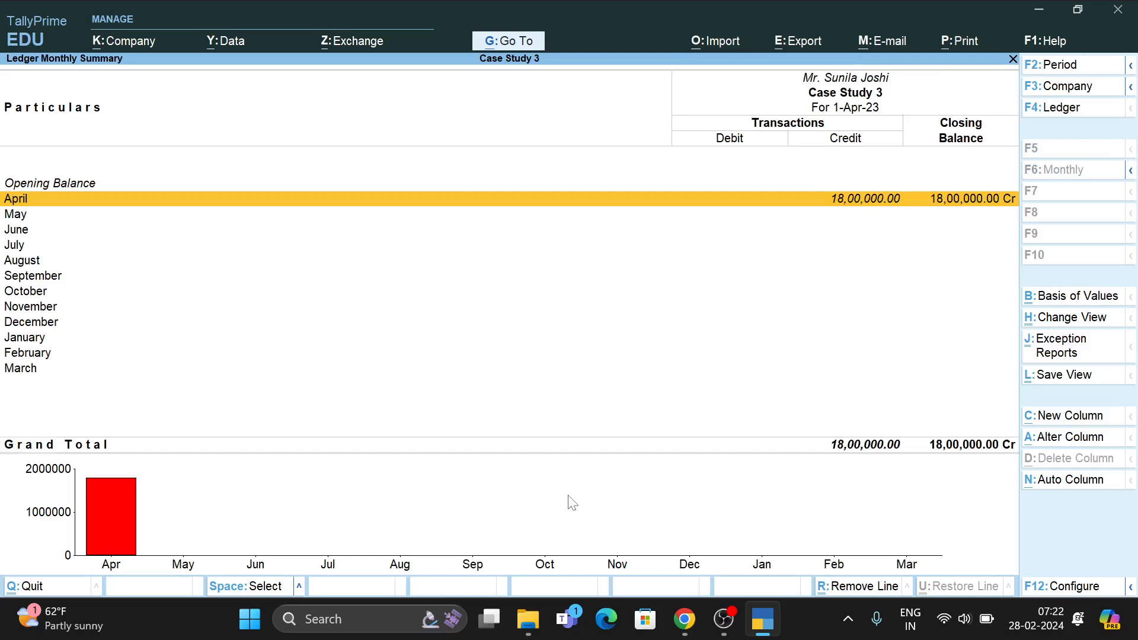
{"action": "key", "text": "Escape"}
{"action": "key", "text": "Escape"}
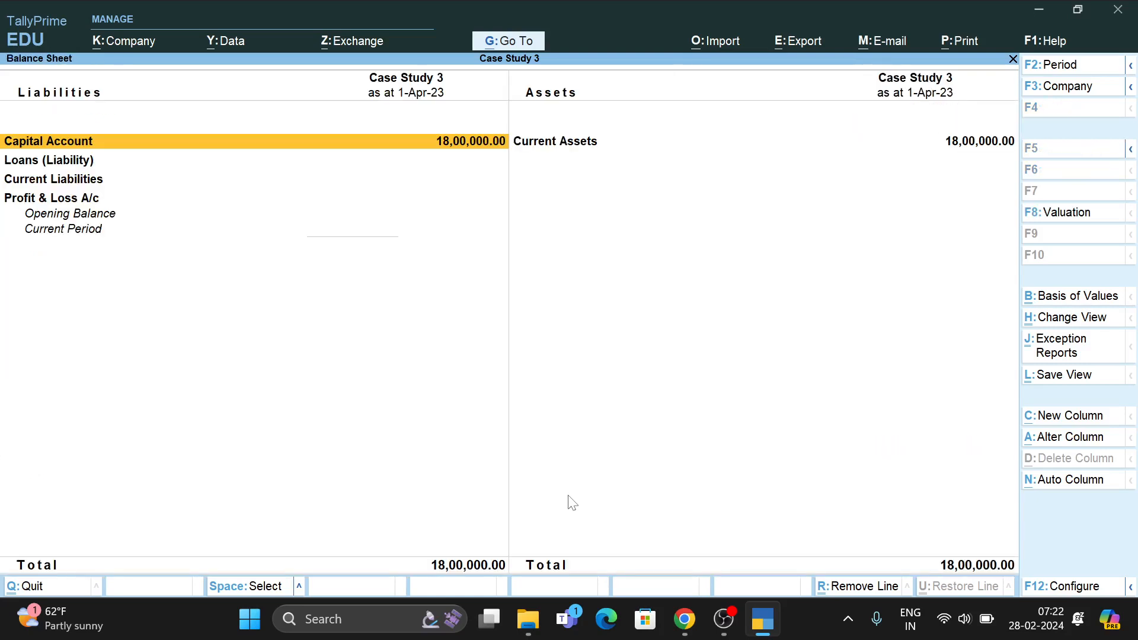
{"action": "key", "text": "Right"}
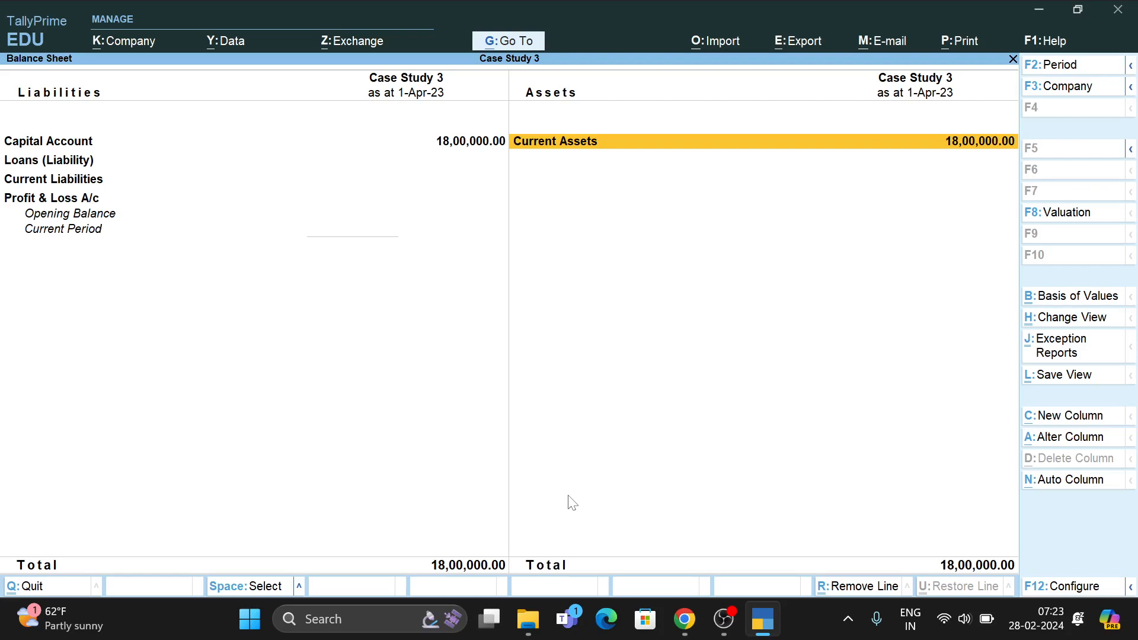
{"action": "key", "text": "Return"}
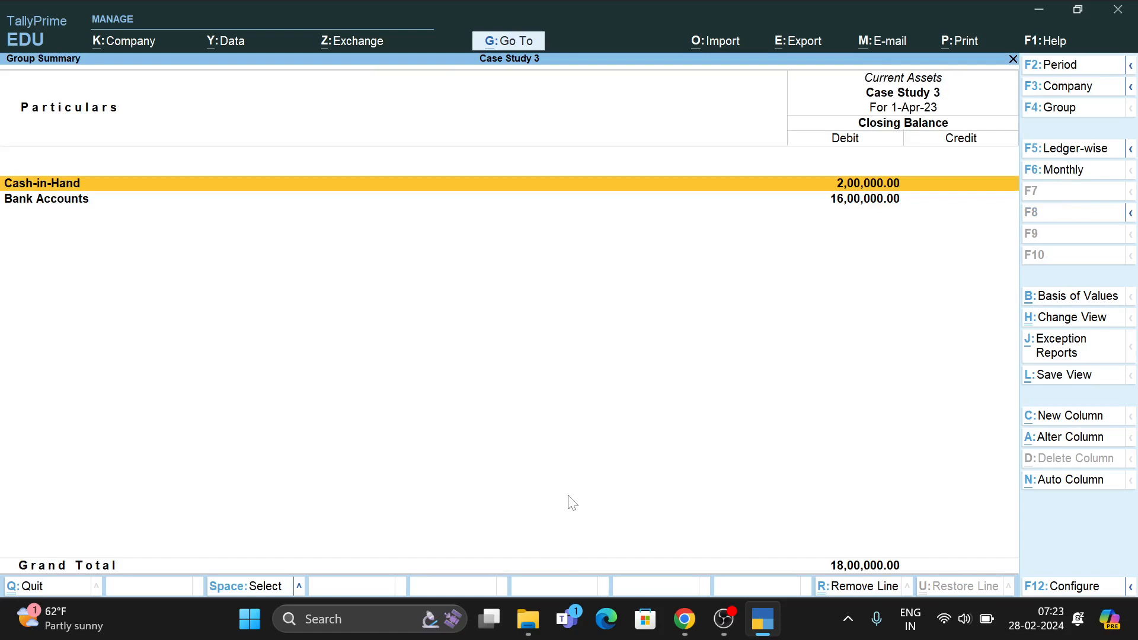
{"action": "key", "text": "Down"}
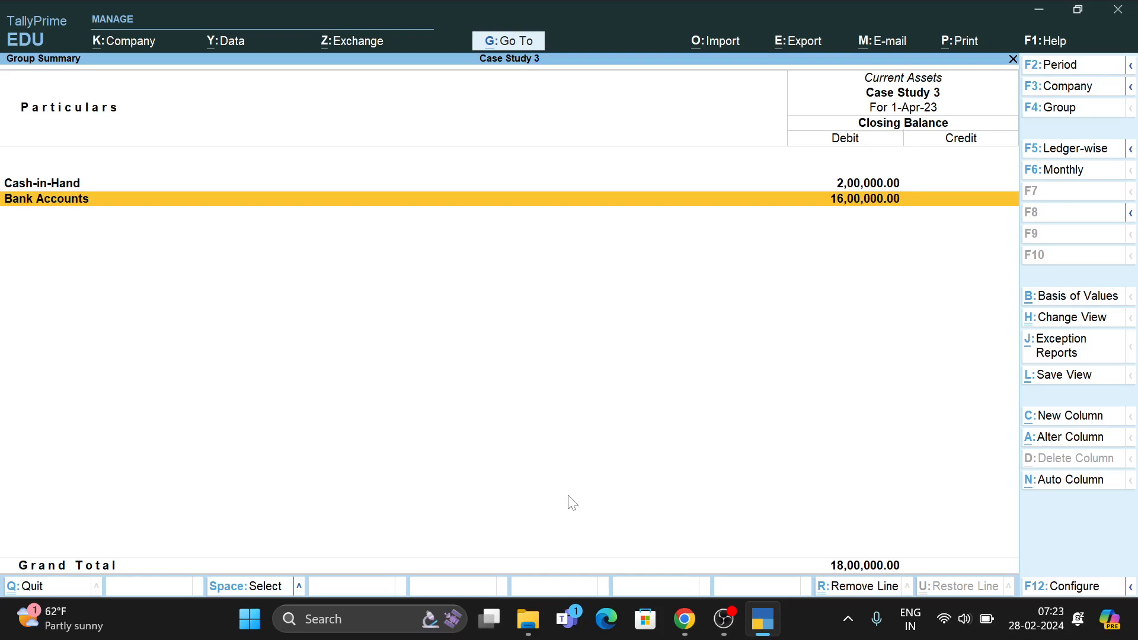
{"action": "key", "text": "Escape"}
{"action": "key", "text": "Escape"}
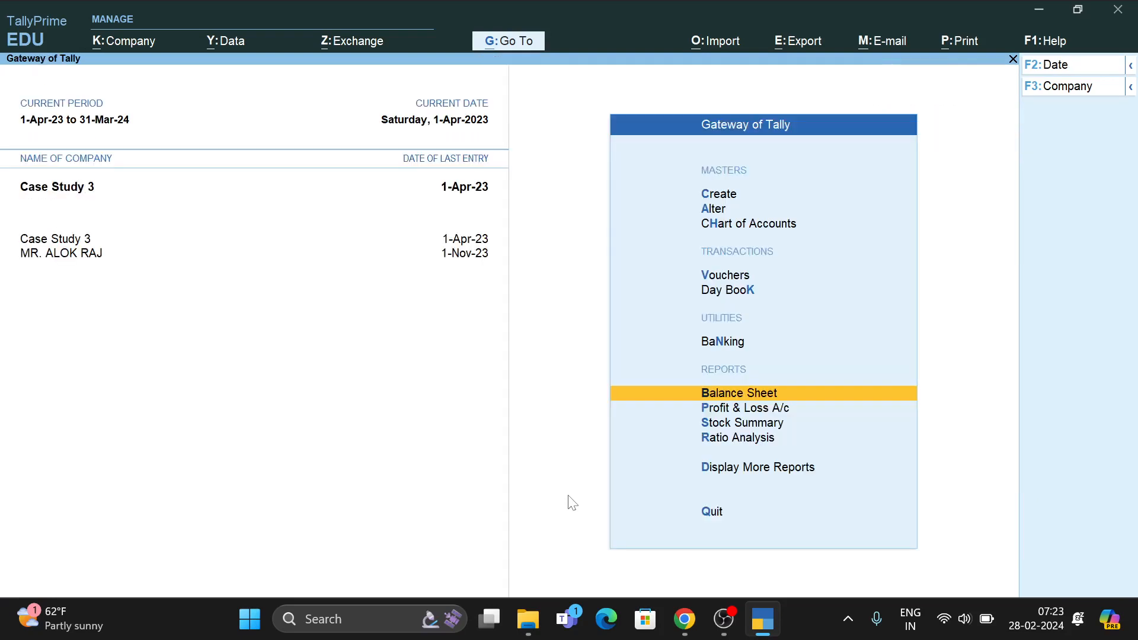
{"action": "key", "text": "Escape"}
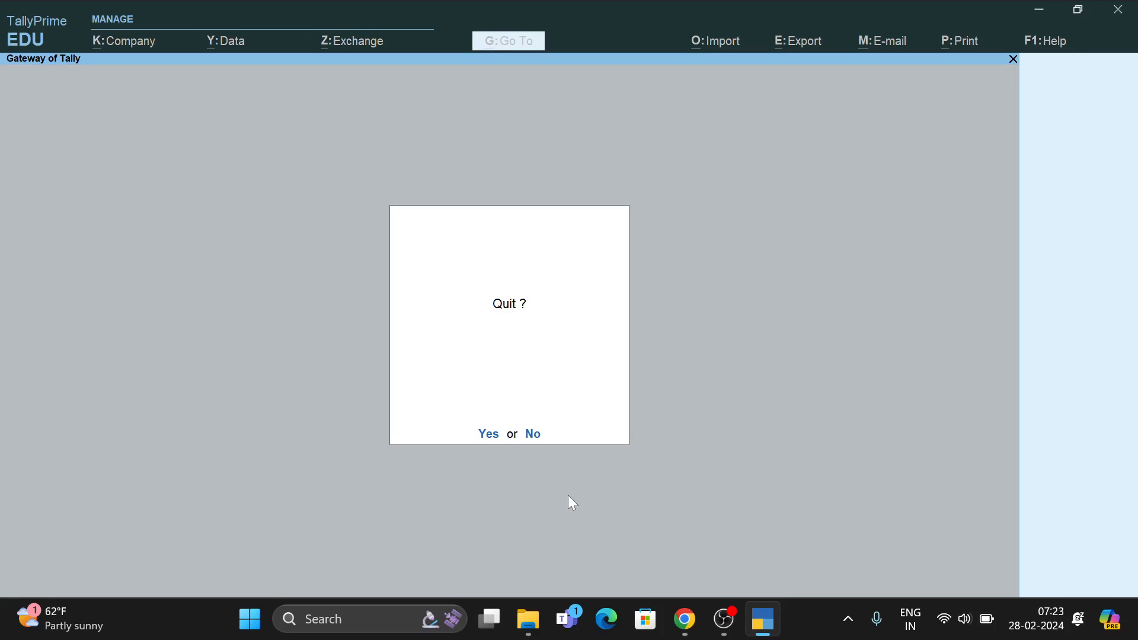
{"action": "key", "text": "Escape"}
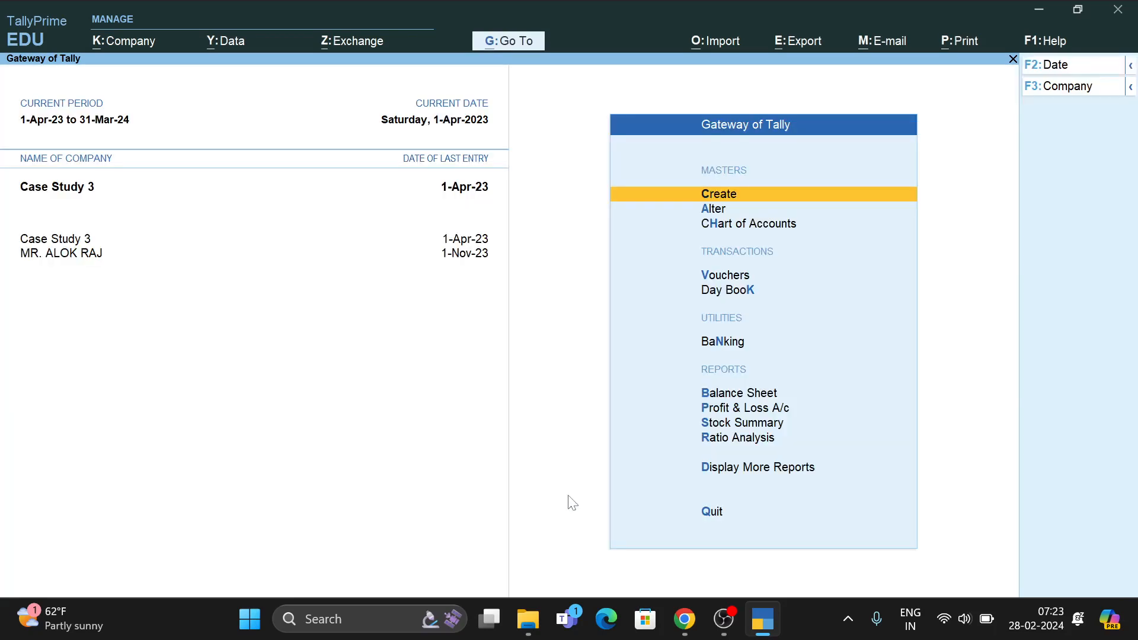
Open voucher entry, check the next case study transaction, and switch to a Payment voucher.
{"action": "key", "text": "v"}
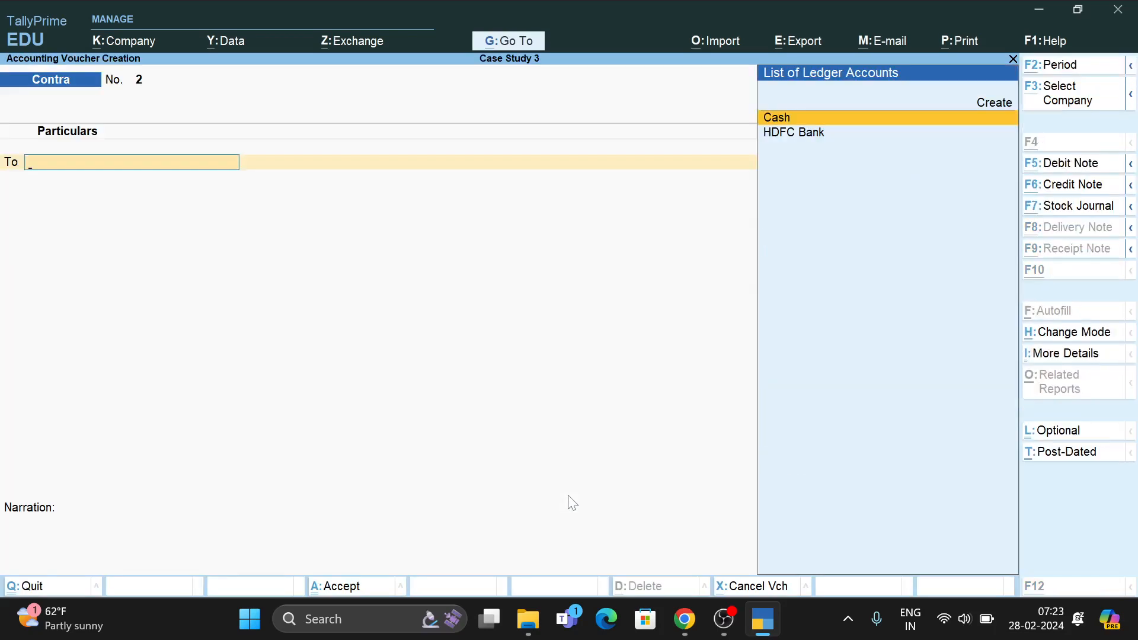
{"action": "key", "text": "alt+Tab"}
{"action": "scroll", "coordinate": [562, 379], "scroll_direction": "down", "scroll_amount": 5}
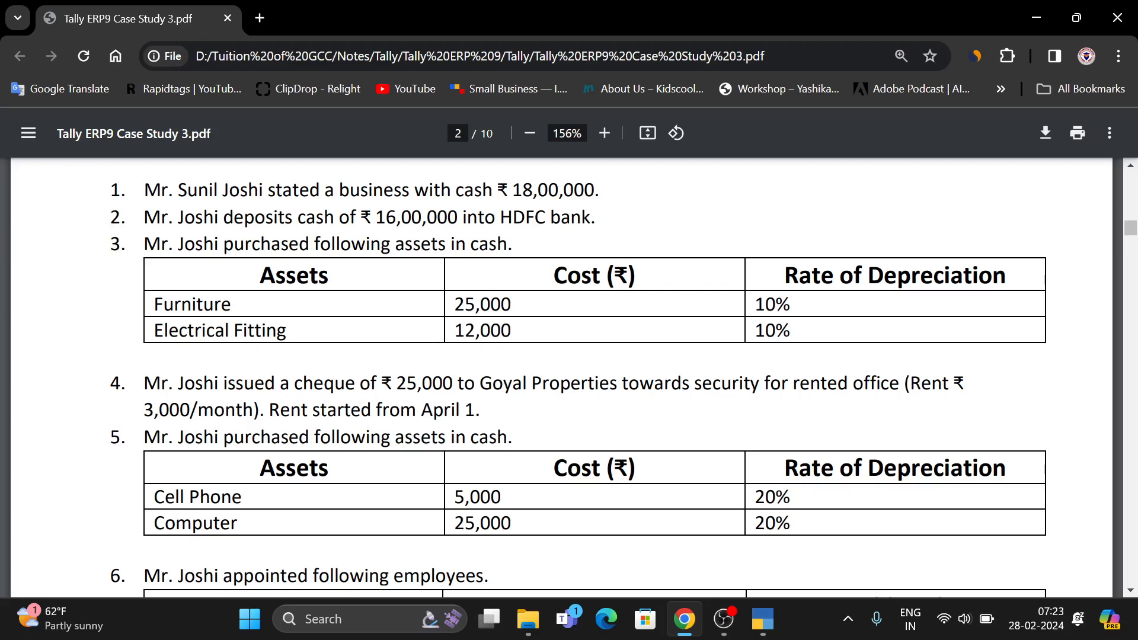
{"action": "key", "text": "alt+Tab"}
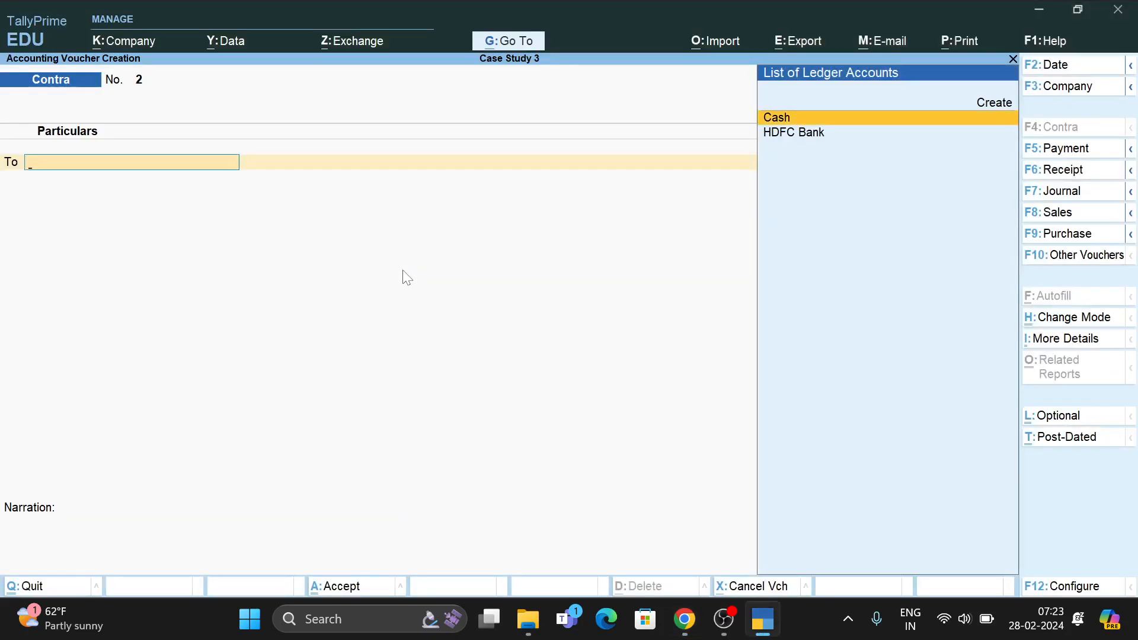
{"action": "key", "text": "F5"}
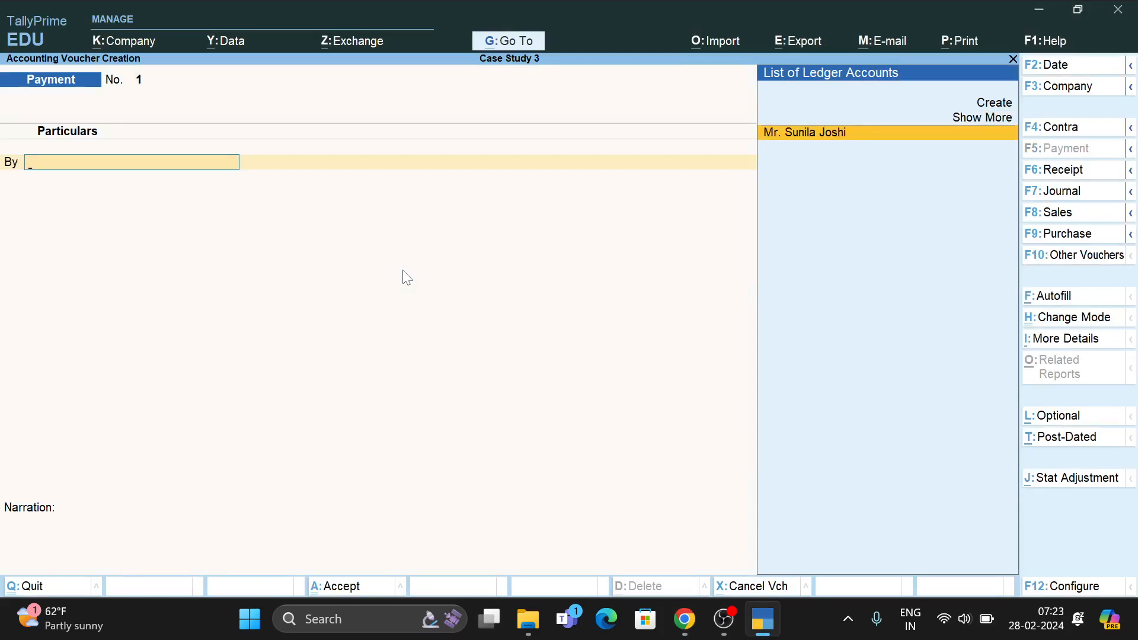
Start creating a new ledger from Payment No. 1 while consulting the case study PDF.
{"action": "key", "text": "alt+Tab"}
{"action": "key", "text": "alt+Tab"}
{"action": "key", "text": "alt+c"}
{"action": "key", "text": "alt+Tab"}
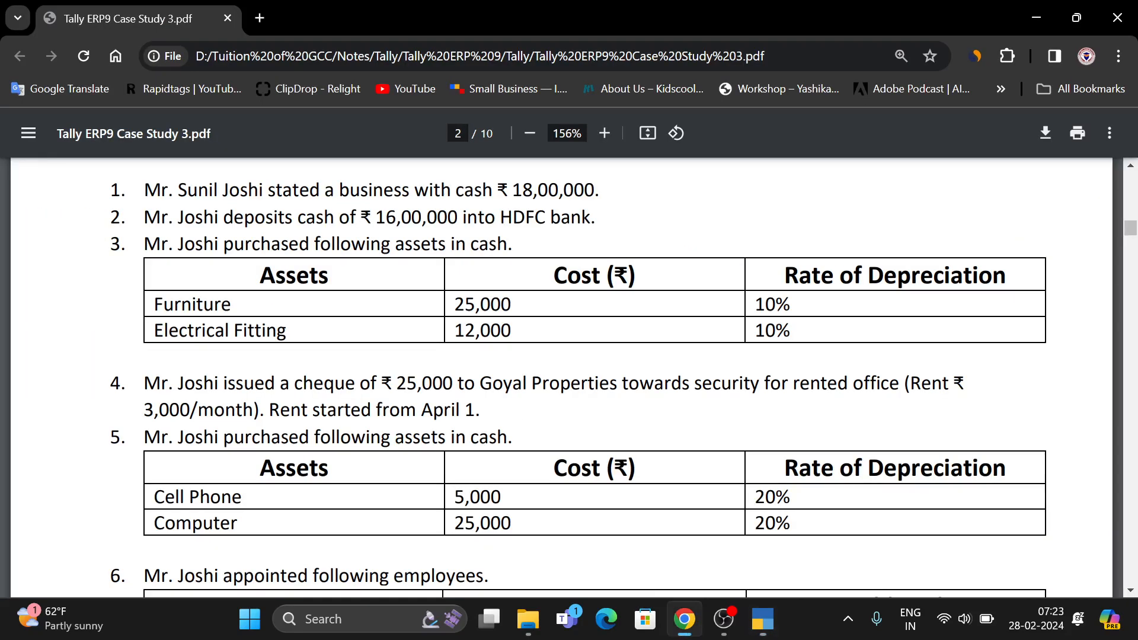
{"action": "key", "text": "alt+Tab"}
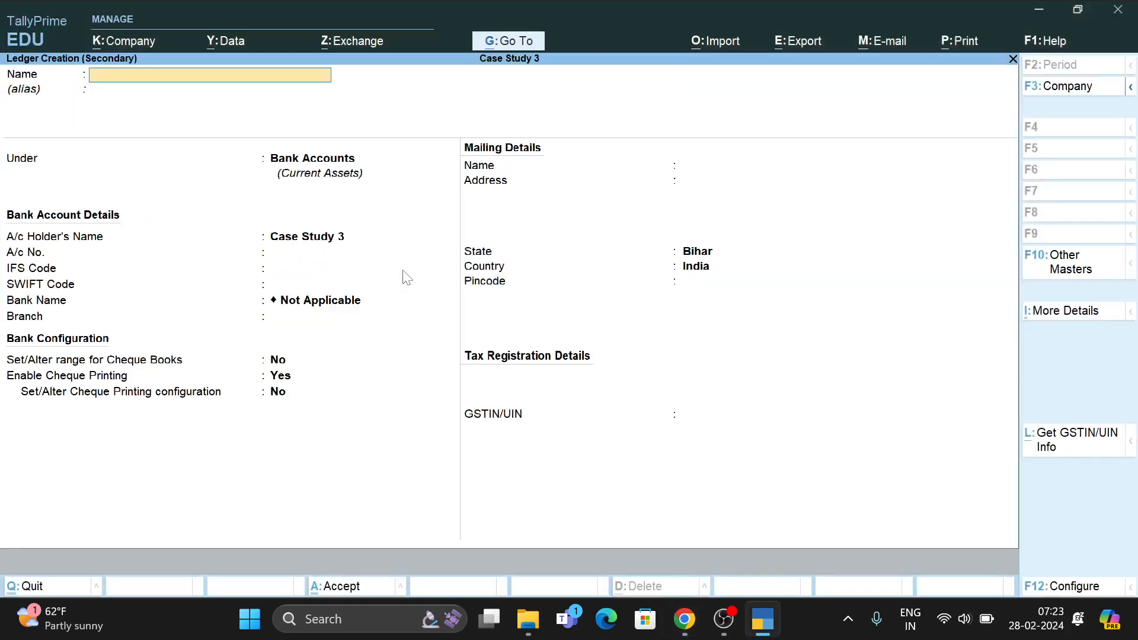
Create the Furniture ledger under Fixed Assets, keeping GST applicable with Services as supply type.
{"action": "type", "text": "Fure"}
{"action": "key", "text": "BackSpace"}
{"action": "type", "text": "ni"}
{"action": "key", "text": "alt+Tab"}
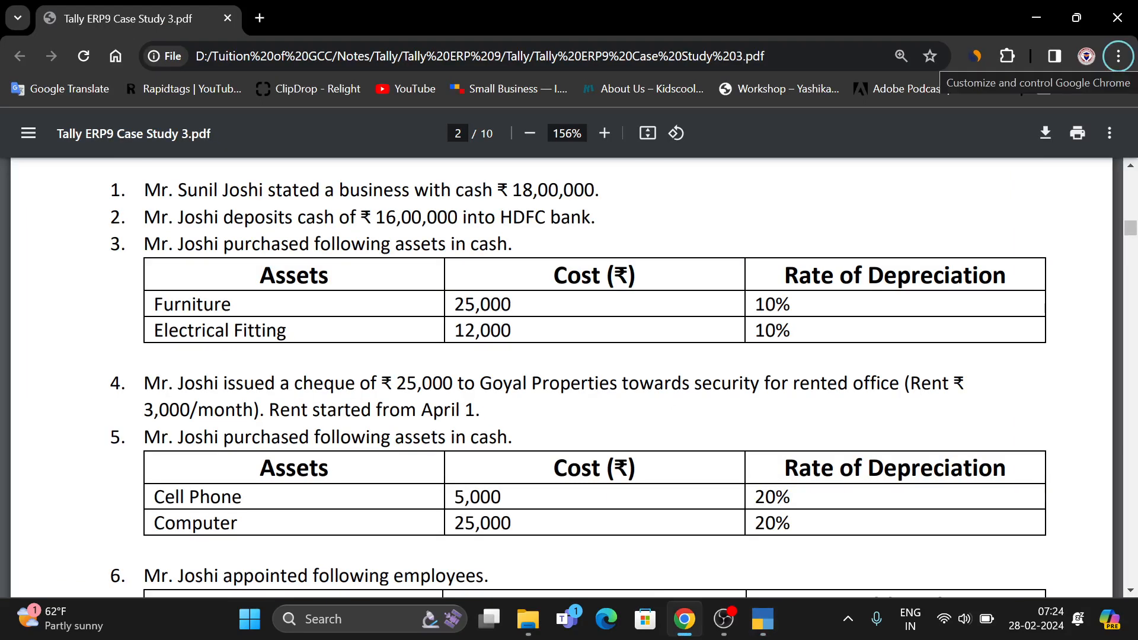
{"action": "key", "text": "alt+Tab"}
{"action": "type", "text": "it"}
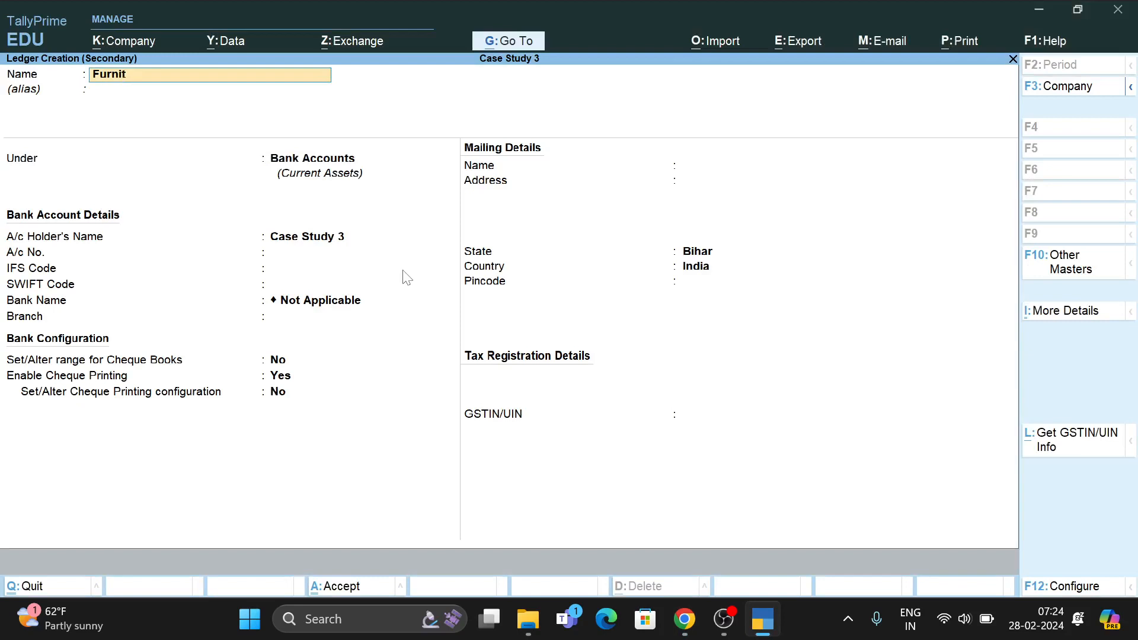
{"action": "type", "text": "ure"}
{"action": "key", "text": "Return"}
{"action": "key", "text": "Return"}
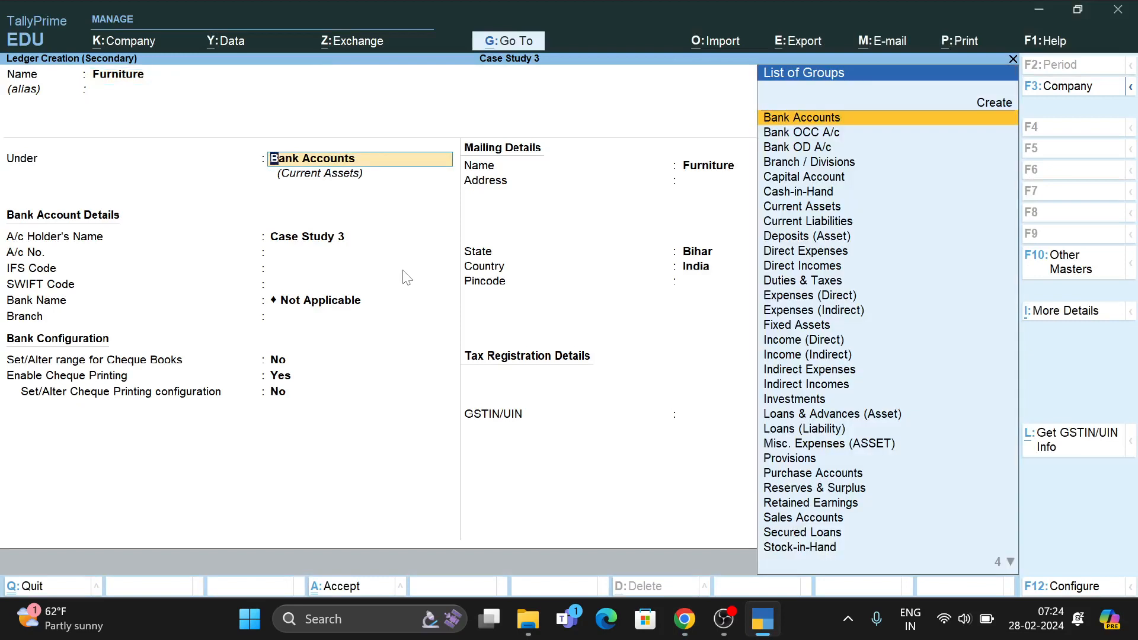
{"action": "type", "text": "F"}
{"action": "key", "text": "Return"}
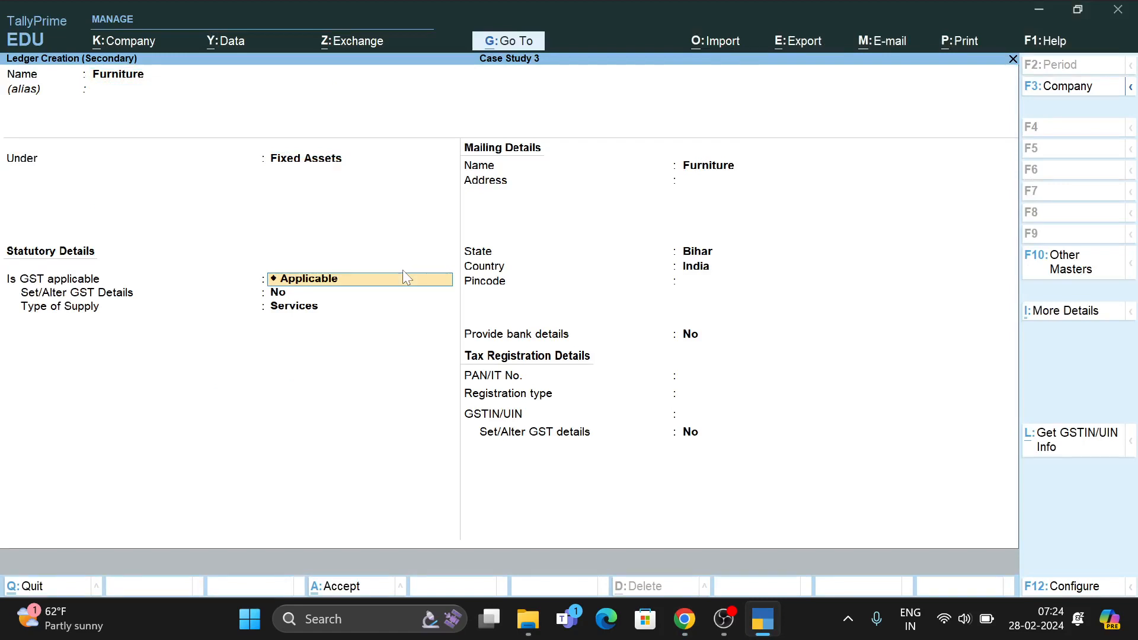
{"action": "key", "text": "Return"}
{"action": "key", "text": "Return"}
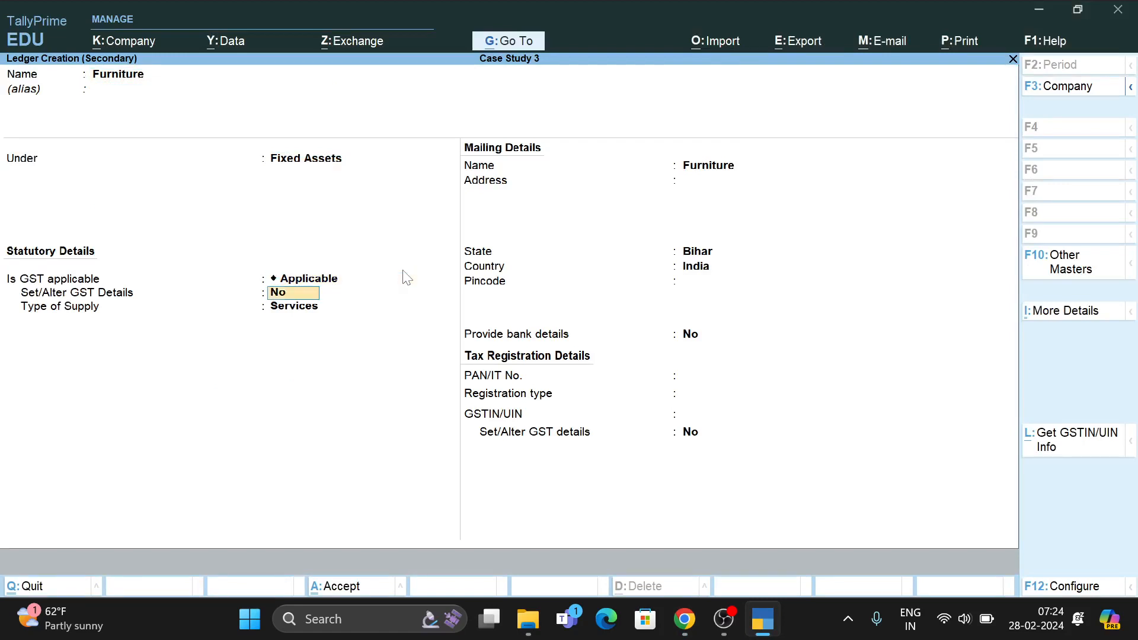
{"action": "key", "text": "Return"}
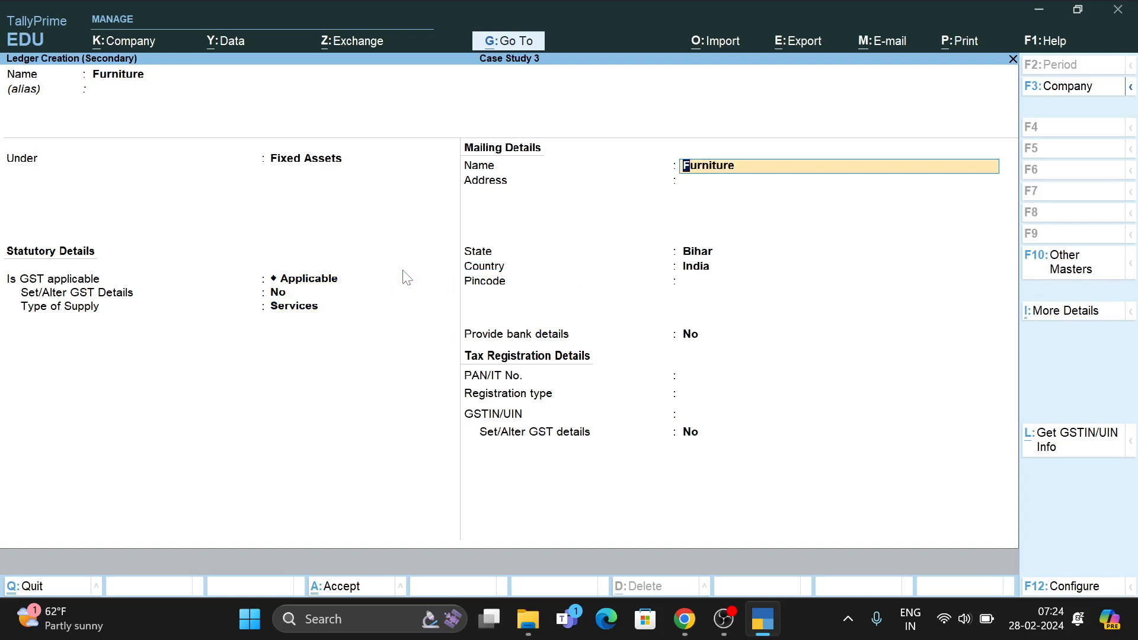
{"action": "key", "text": "ctrl"}
{"action": "key", "text": "ctrl+a"}
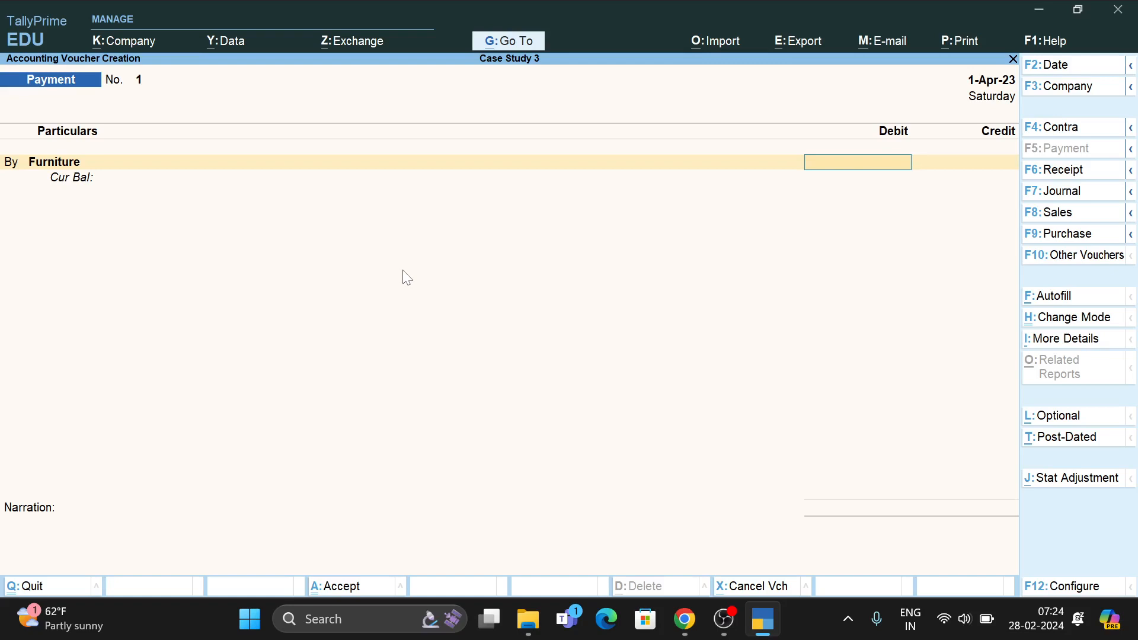
Debit Furniture 25,000 and start a second By line with a new ledger form.
{"action": "type", "text": "25000"}
{"action": "key", "text": "Return"}
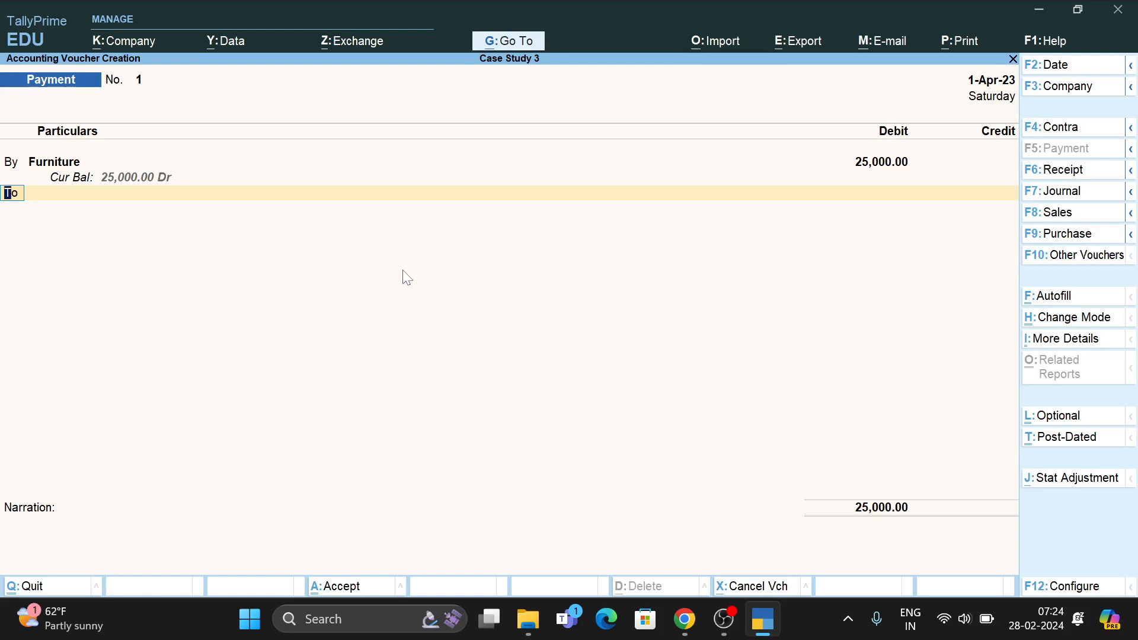
{"action": "type", "text": "b"}
{"action": "key", "text": "Return"}
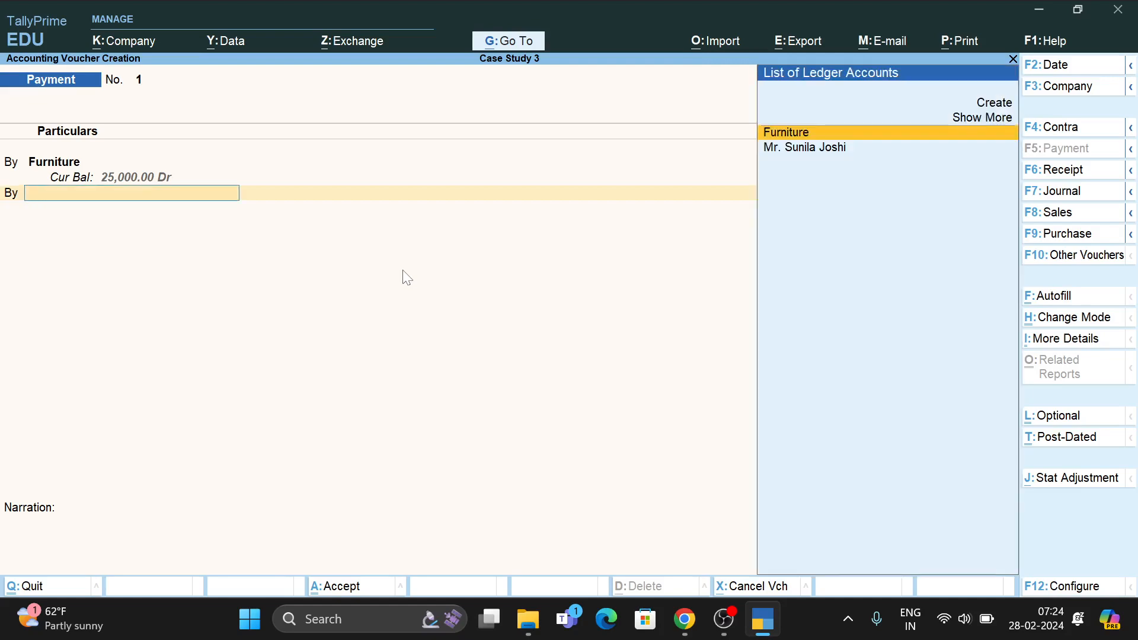
{"action": "key", "text": "alt+c"}
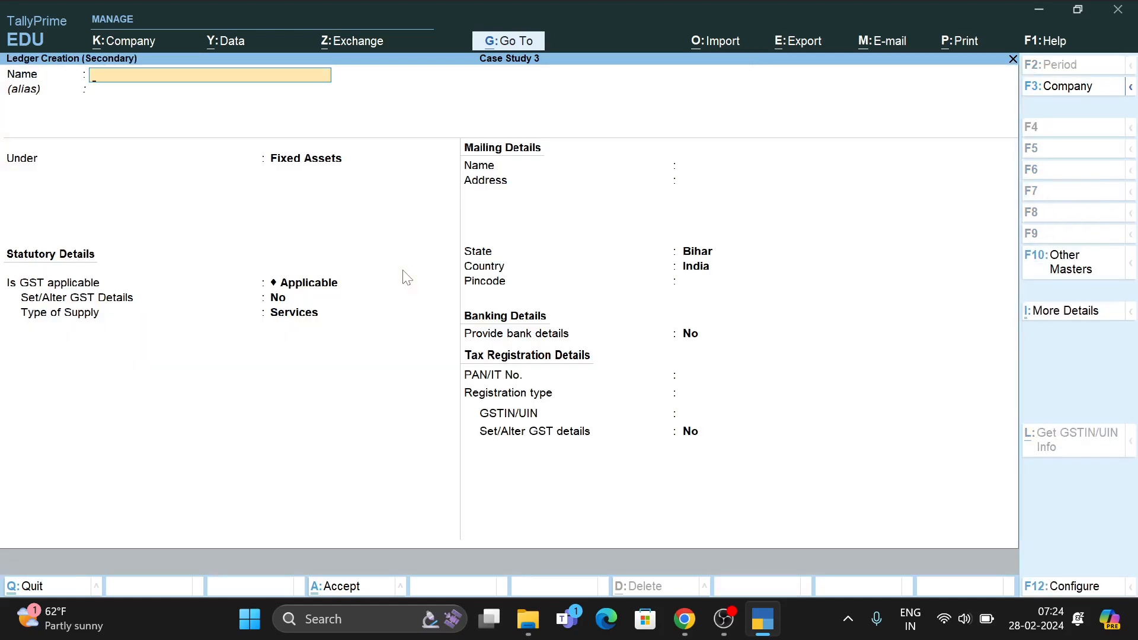
Create the Electrical Fitting ledger under Fixed Assets for the voucher's second By line.
{"action": "key", "text": "alt+Tab"}
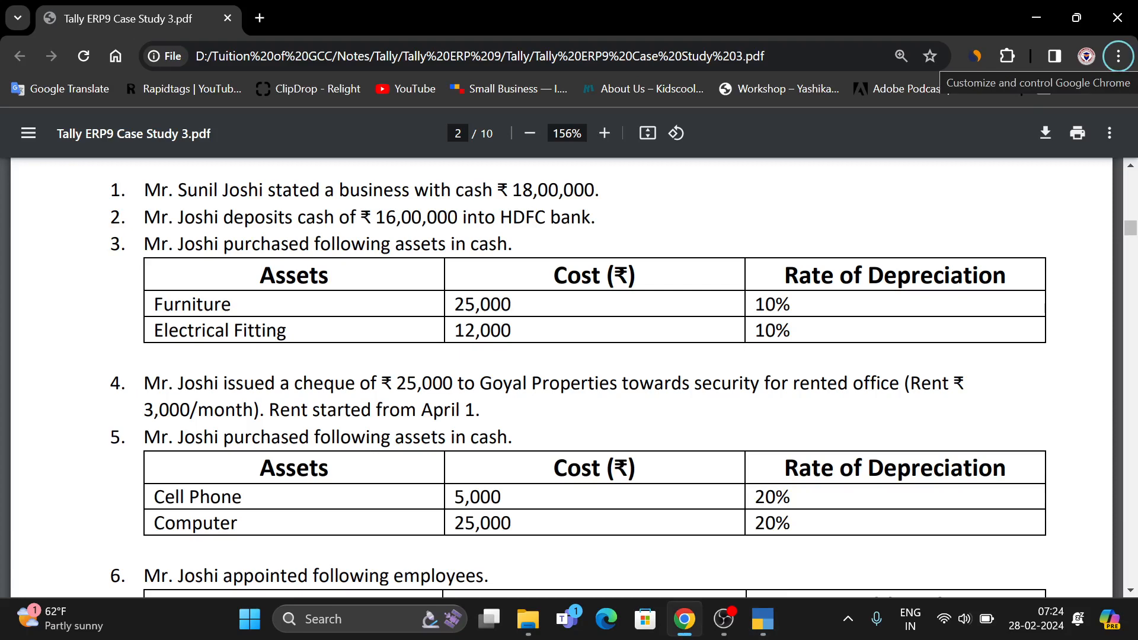
{"action": "key", "text": "alt+Tab"}
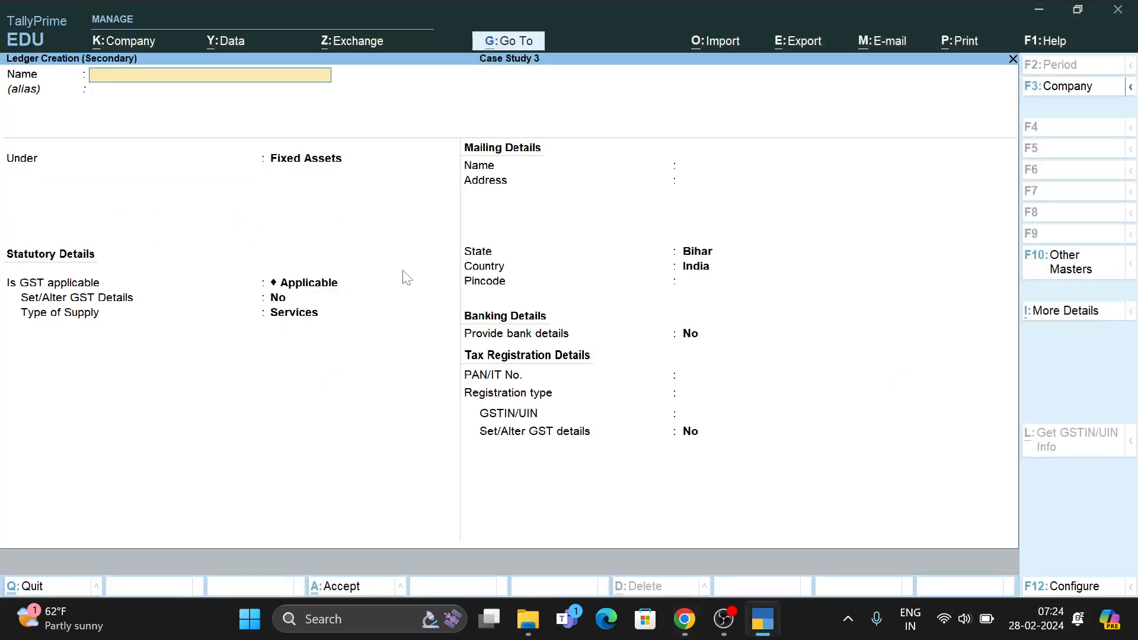
{"action": "type", "text": "Electrirical GF"}
{"action": "key", "text": "BackSpace"}
{"action": "key", "text": "BackSpace"}
{"action": "type", "text": "f"}
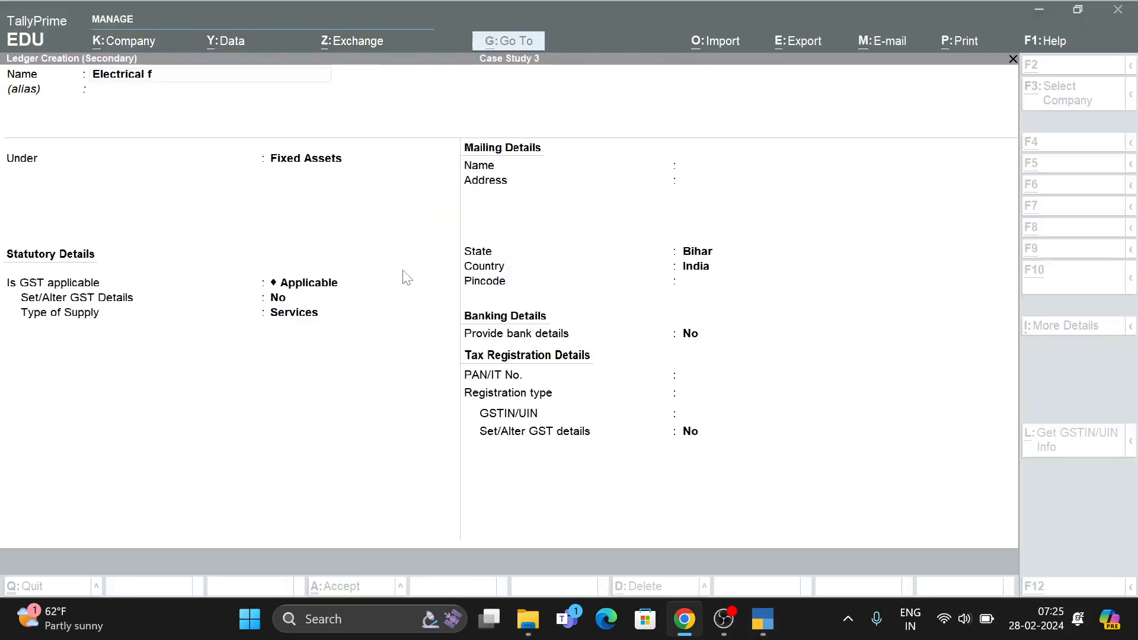
{"action": "type", "text": "ical Fit"}
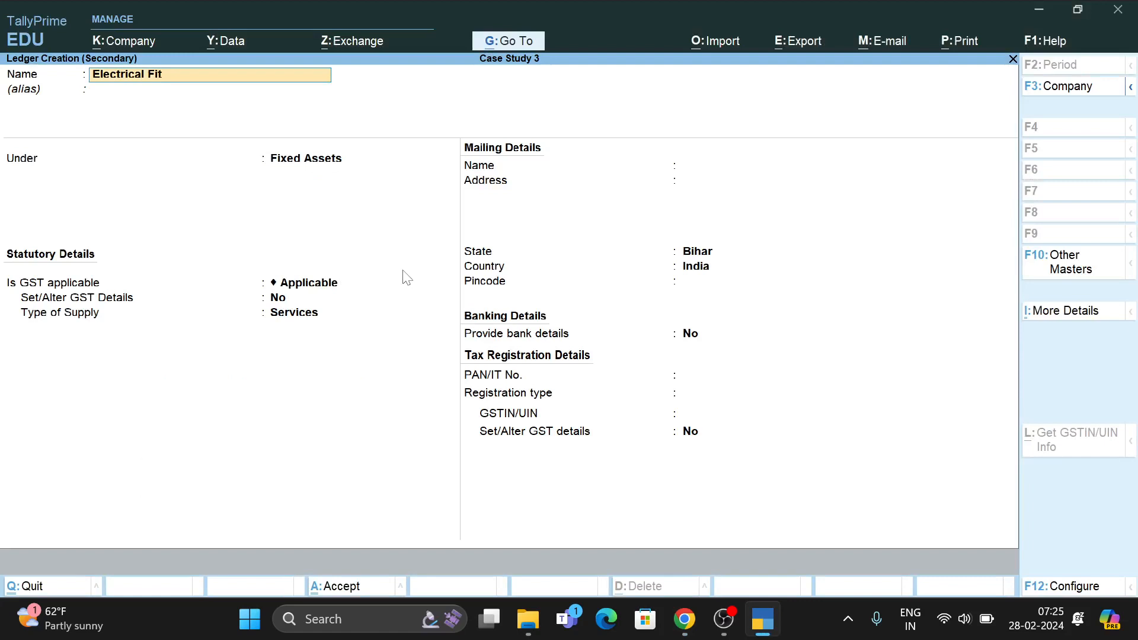
{"action": "type", "text": "ting"}
{"action": "key", "text": "Return"}
{"action": "key", "text": "Return"}
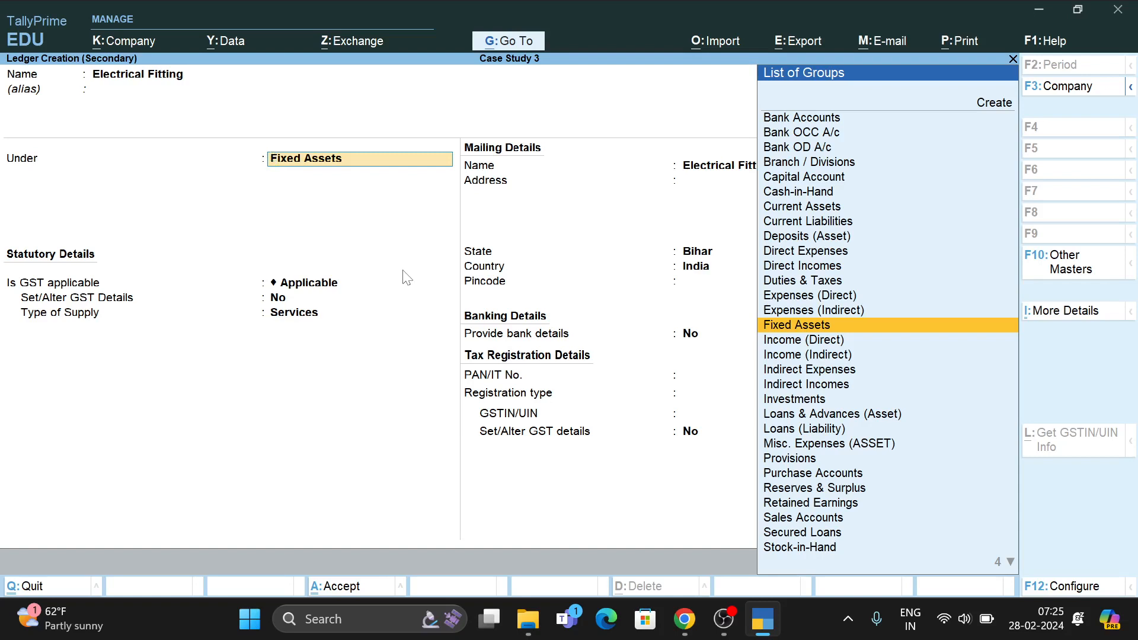
{"action": "key", "text": "Return"}
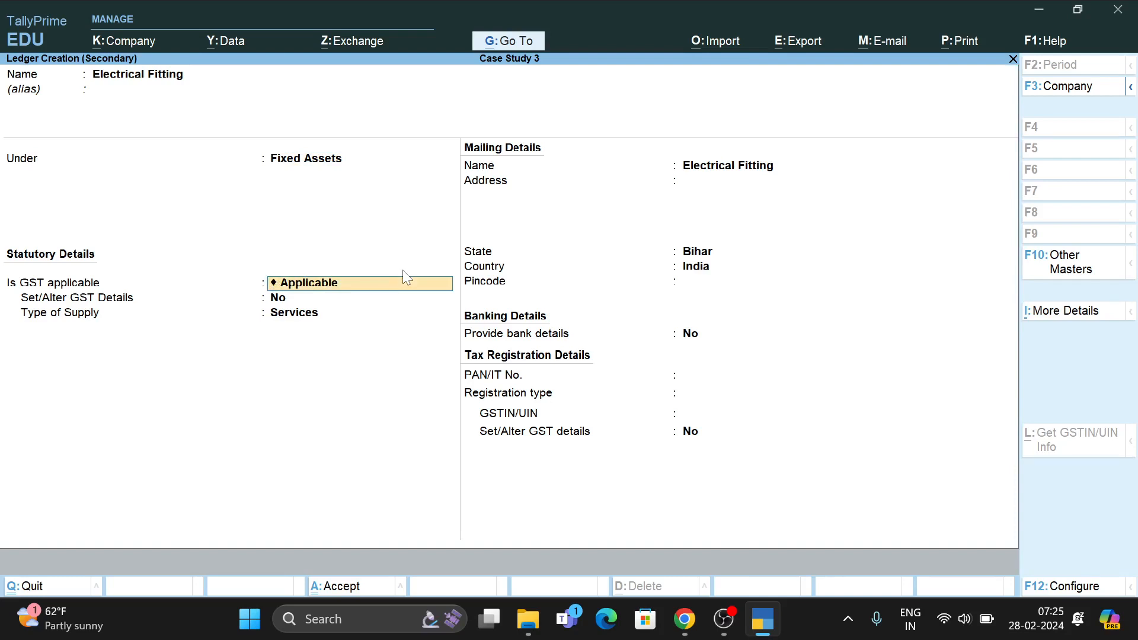
{"action": "key", "text": "ctrl"}
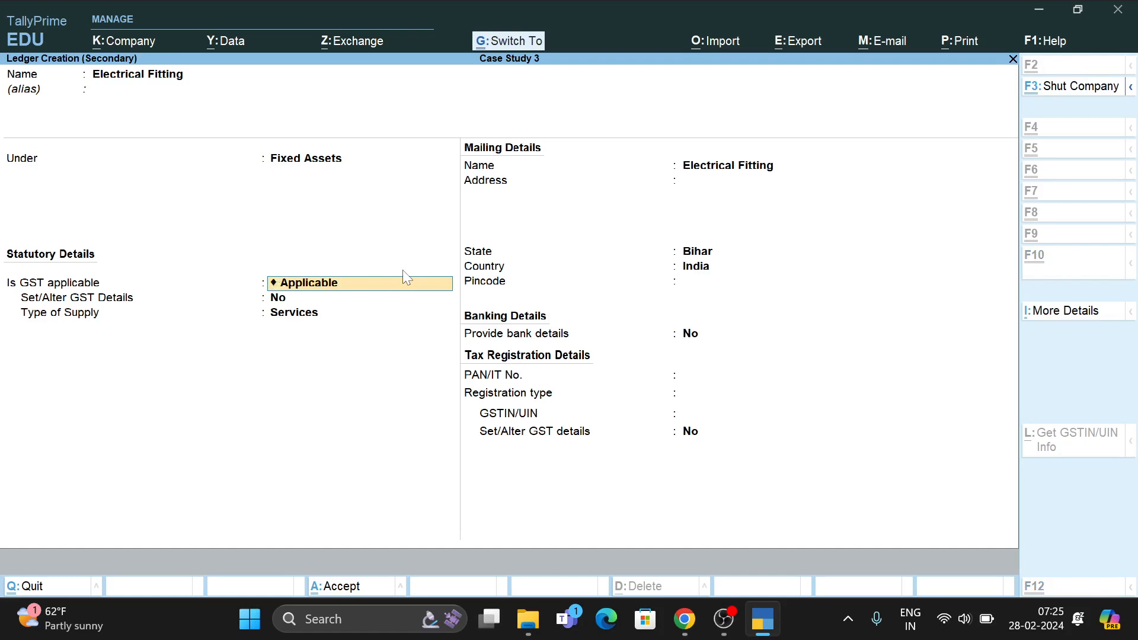
{"action": "key", "text": "ctrl+a"}
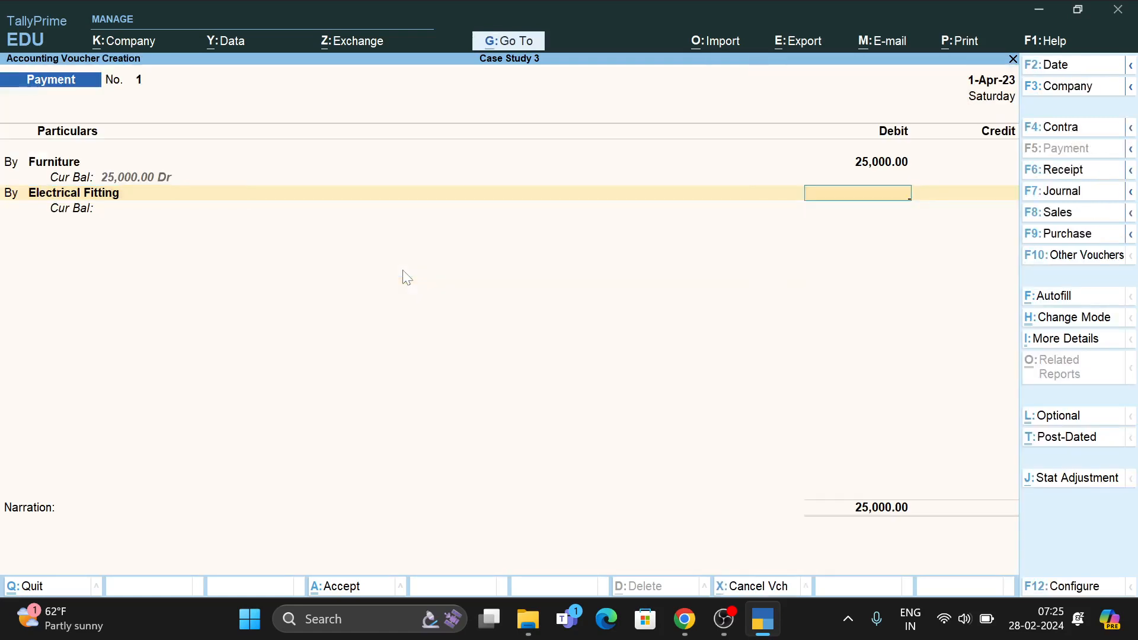
Debit Electrical Fitting 12,000, credit Cash 37,000, and save Payment No. 1.
{"action": "type", "text": "12000"}
{"action": "key", "text": "Return"}
{"action": "key", "text": "Return"}
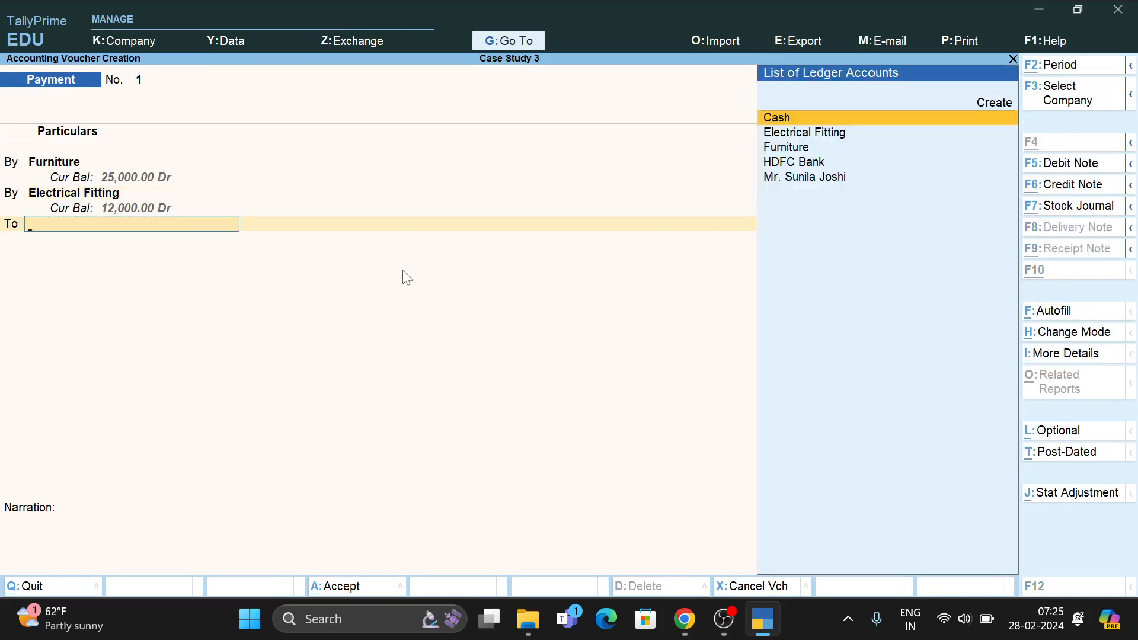
{"action": "key", "text": "alt+Tab"}
{"action": "key", "text": "alt+Tab"}
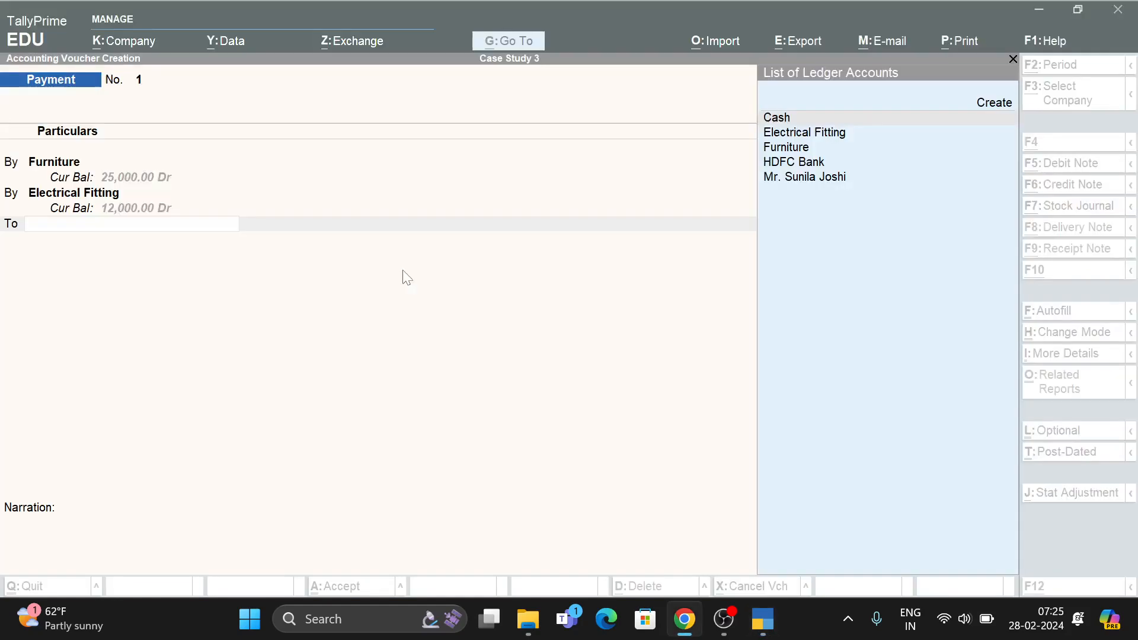
{"action": "key", "text": "Return"}
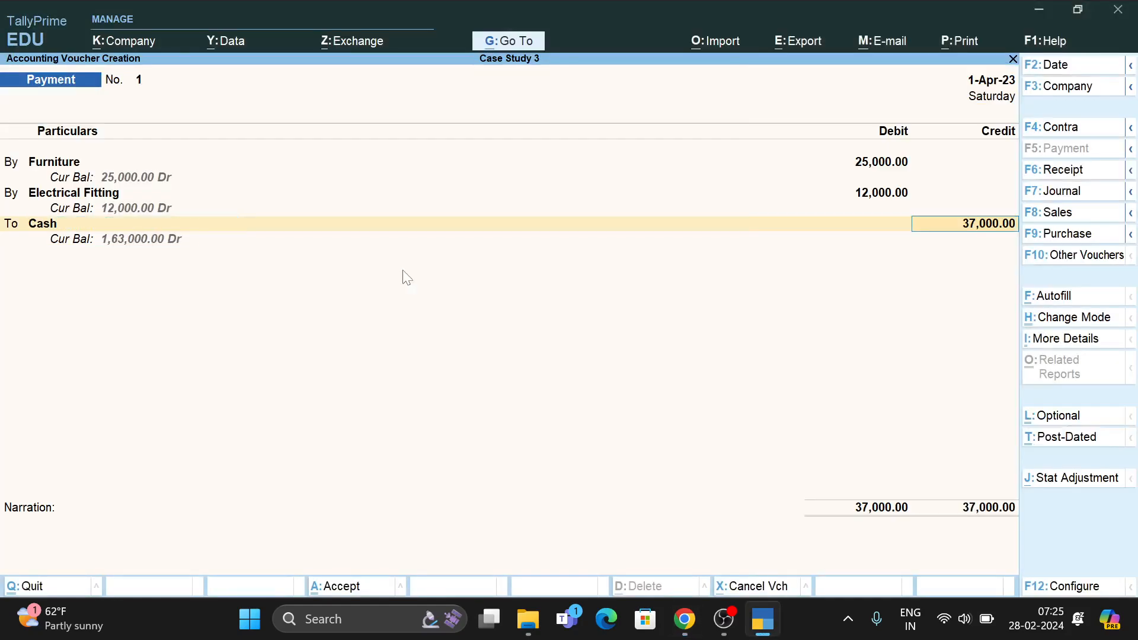
{"action": "key", "text": "ctrl"}
{"action": "key", "text": "ctrl+a"}
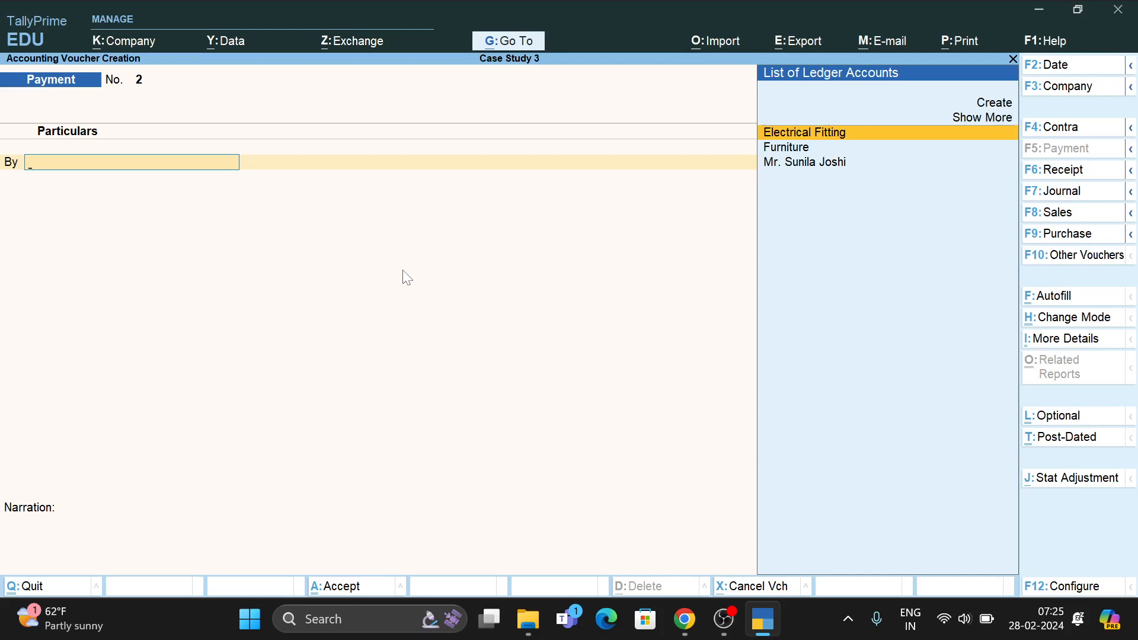
In F12 voucher configuration, set 'Use Cr/Dr instead of To/By' to Yes.
{"action": "key", "text": "F12"}
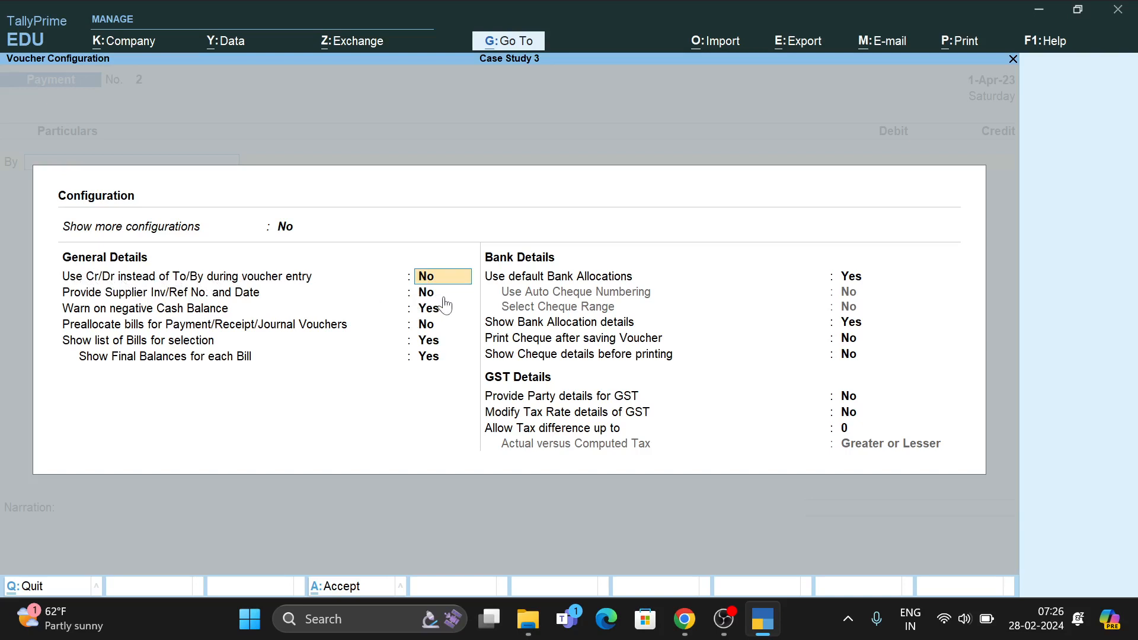
{"action": "type", "text": "yes"}
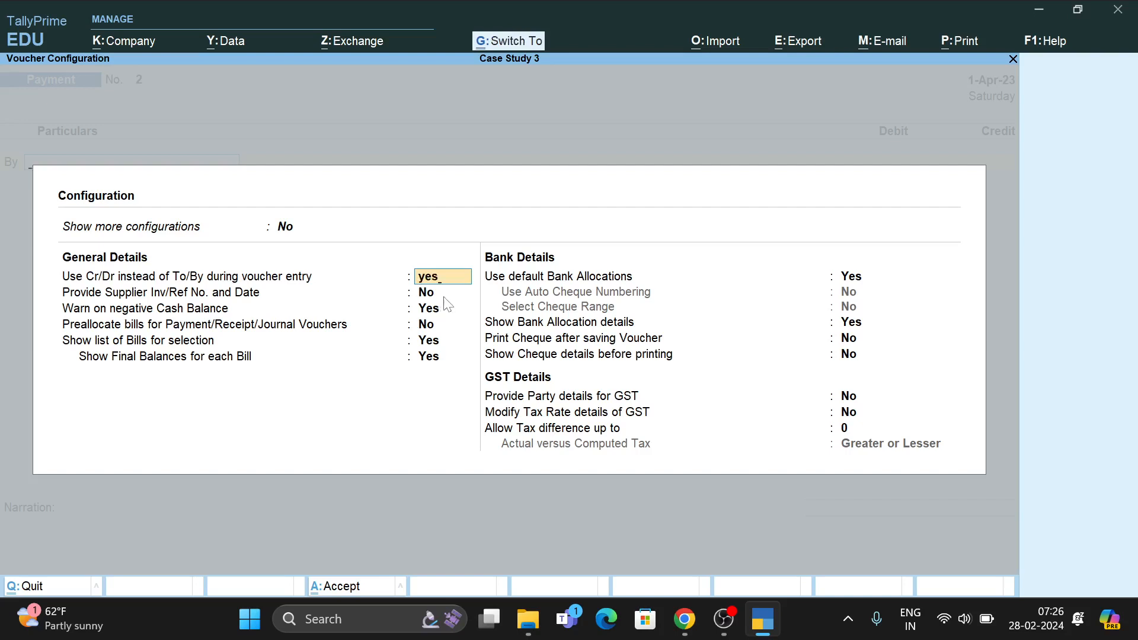
{"action": "key", "text": "ctrl+a"}
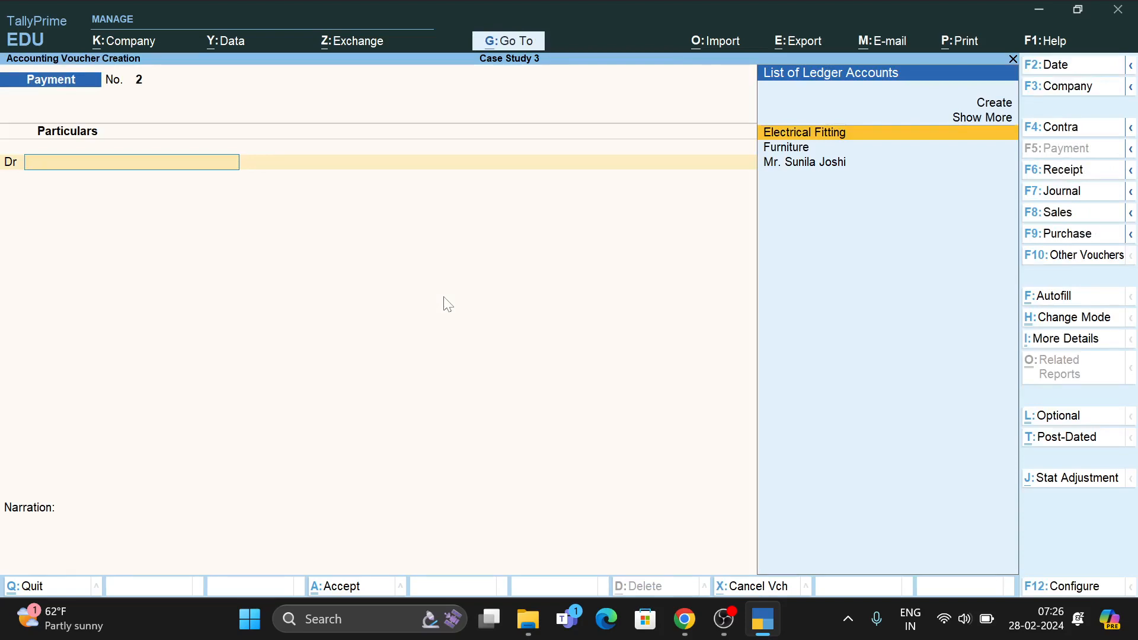
After checking the case study PDF, clear Payment No. 2's ledger field and launch ledger creation.
{"action": "key", "text": "alt+Tab"}
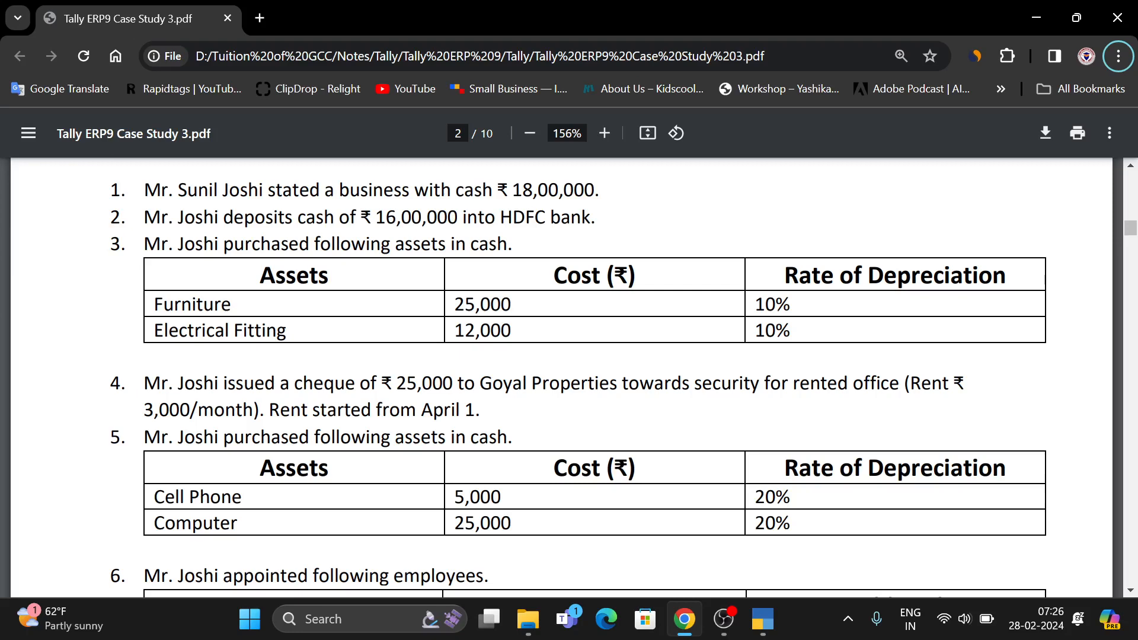
{"action": "key", "text": "alt+Tab"}
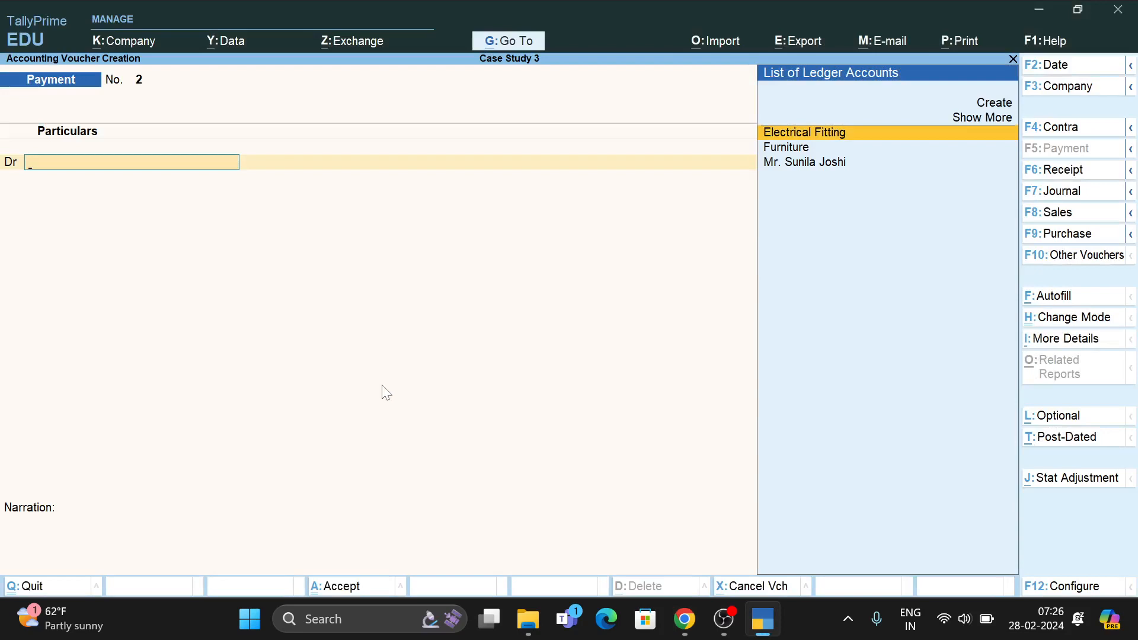
{"action": "type", "text": "s"}
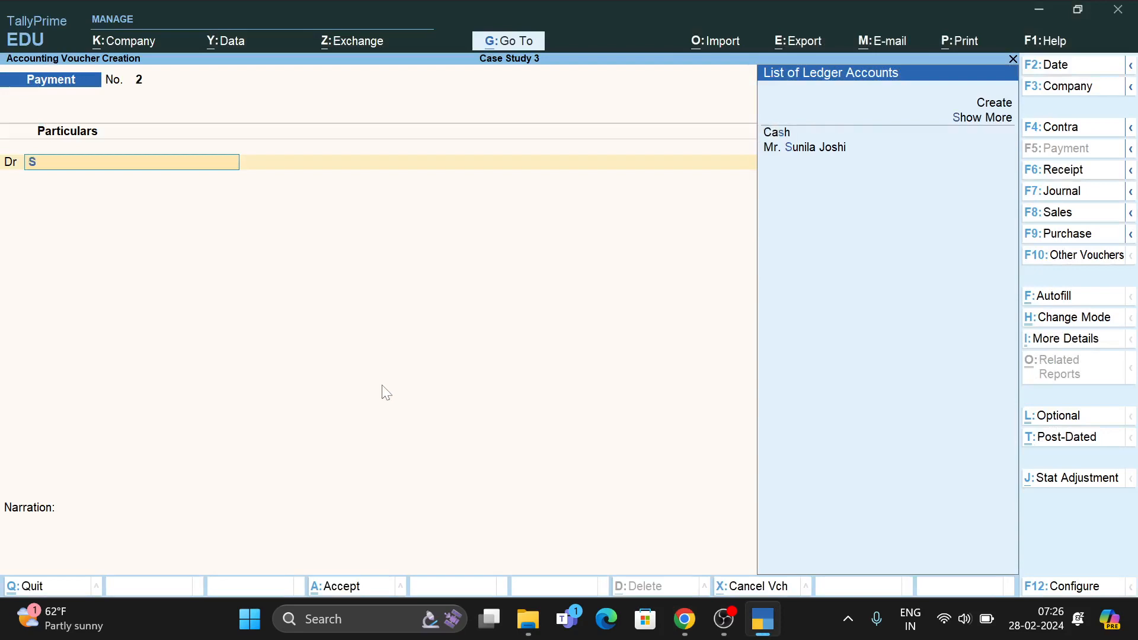
{"action": "key", "text": "BackSpace"}
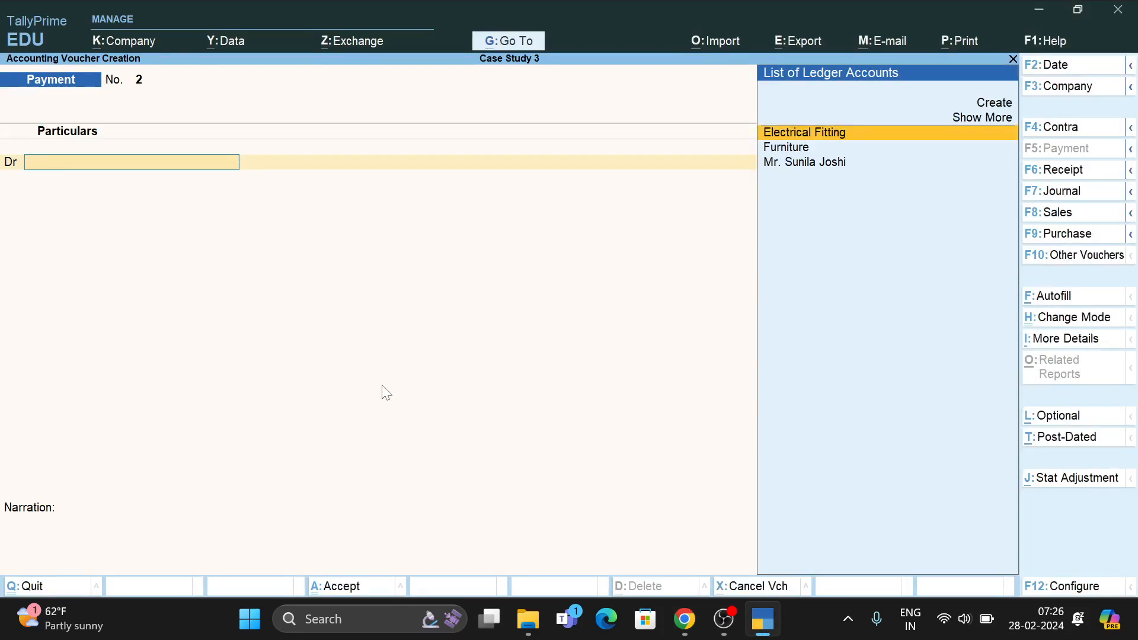
{"action": "key", "text": "alt"}
{"action": "key", "text": "alt+c"}
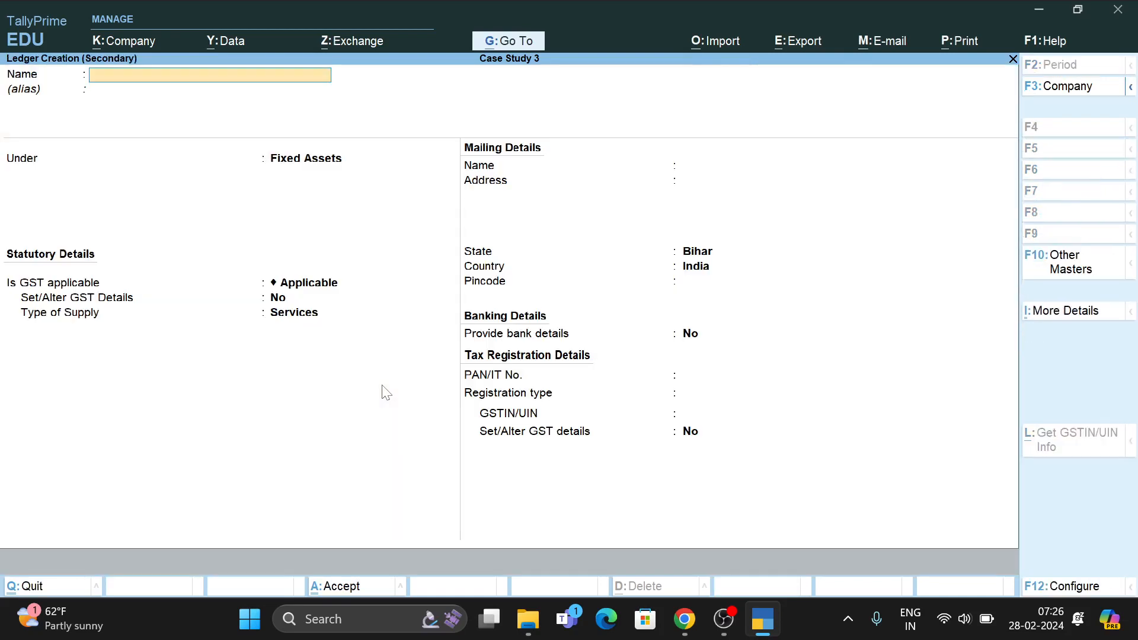
Name the ledger Security Deposits, group it under Deposits (Asset), and save it into the voucher.
{"action": "type", "text": "Secourt"}
{"action": "key", "text": "BackSpace"}
{"action": "key", "text": "BackSpace"}
{"action": "key", "text": "BackSpace"}
{"action": "key", "text": "BackSpace"}
{"action": "key", "text": "alt+Tab"}
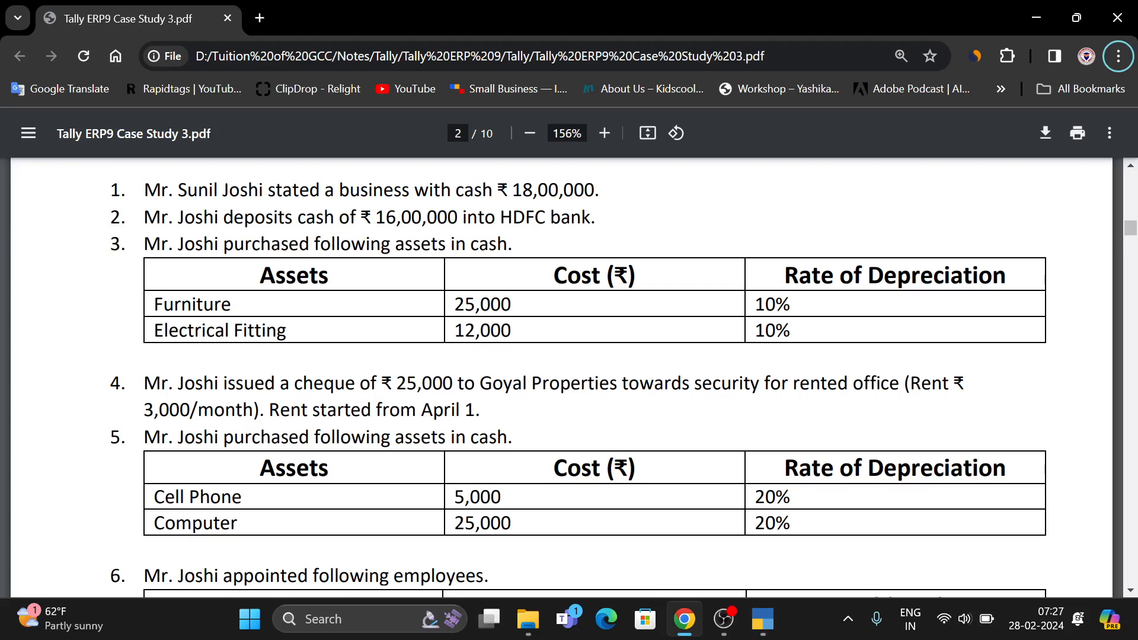
{"action": "key", "text": "alt+Tab"}
{"action": "type", "text": "uri"}
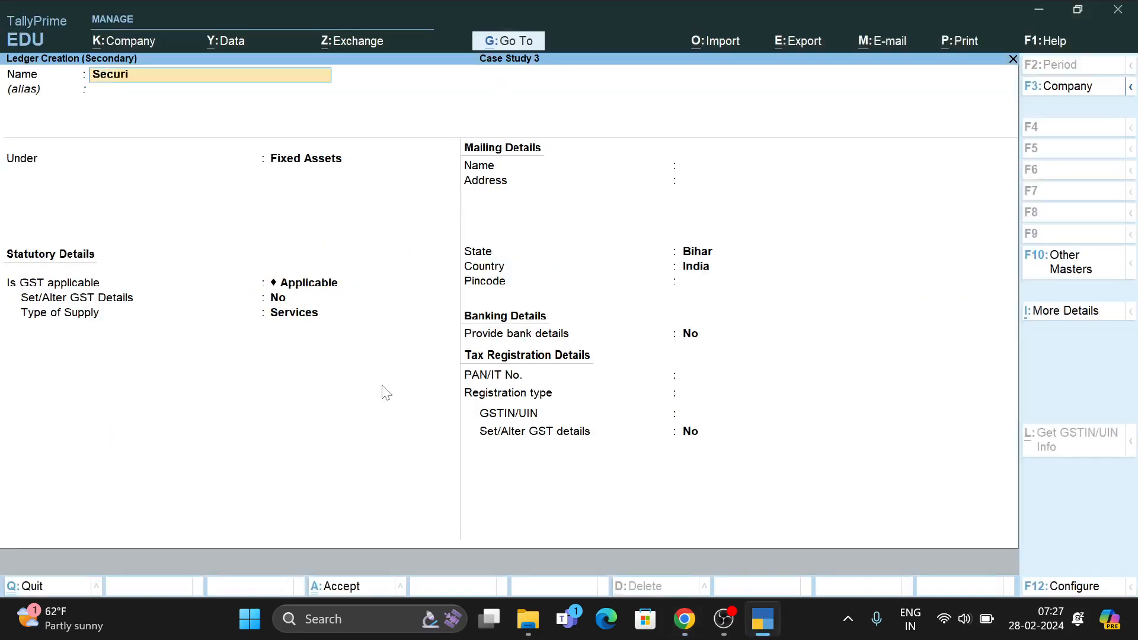
{"action": "type", "text": "ty Deposits"}
{"action": "key", "text": "Return"}
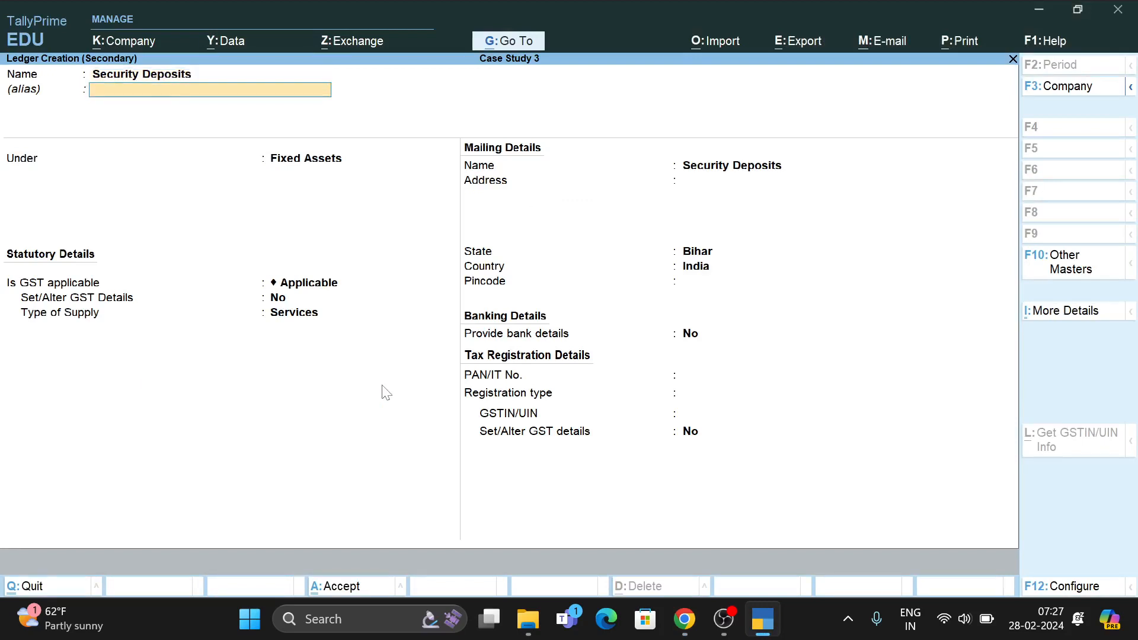
{"action": "key", "text": "Return"}
{"action": "type", "text": "S"}
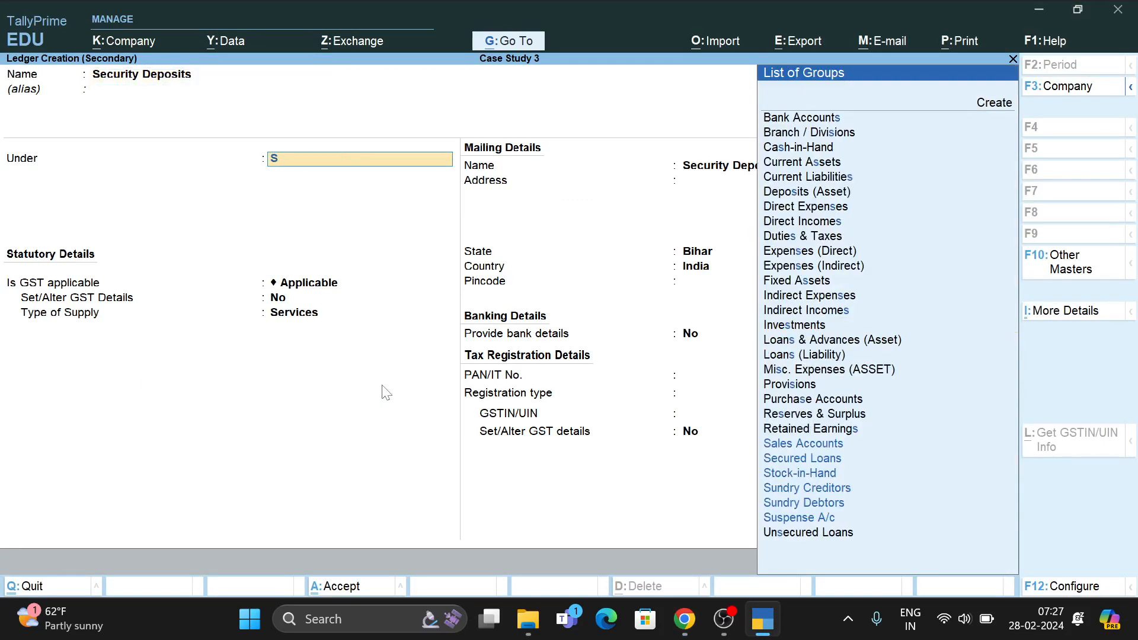
{"action": "key", "text": "BackSpace"}
{"action": "type", "text": "De"}
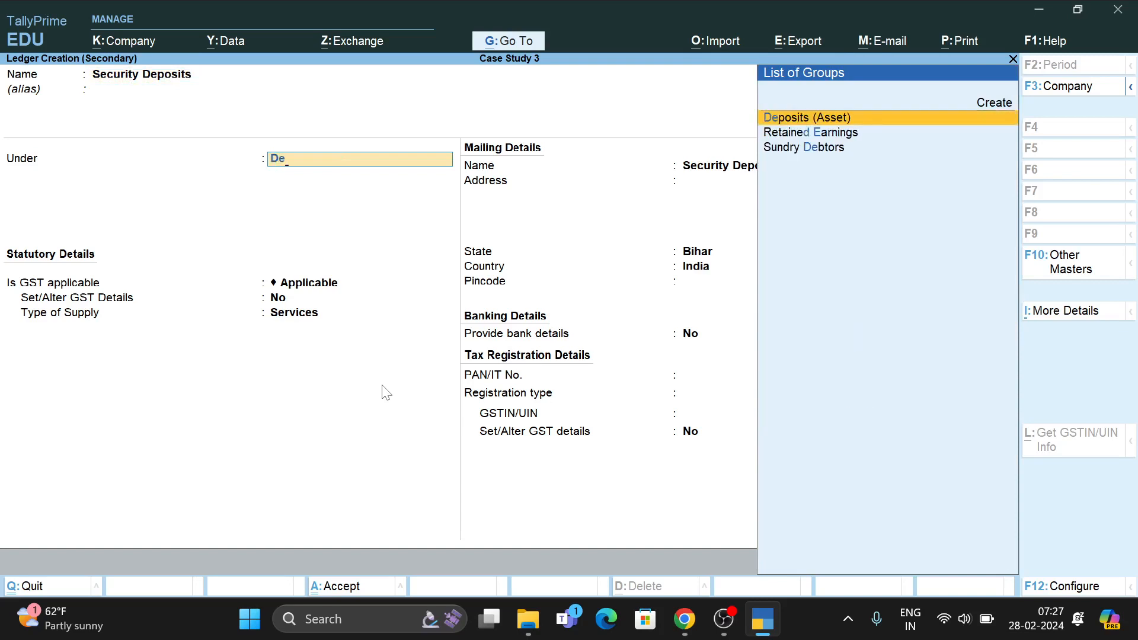
{"action": "key", "text": "Return"}
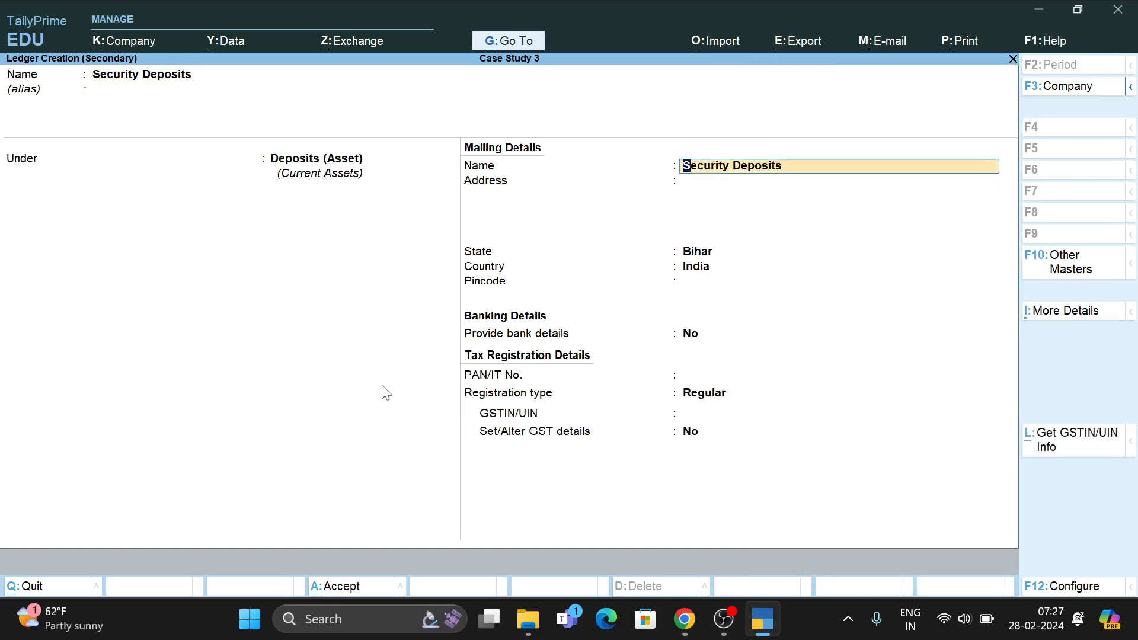
{"action": "key", "text": "ctrl+a"}
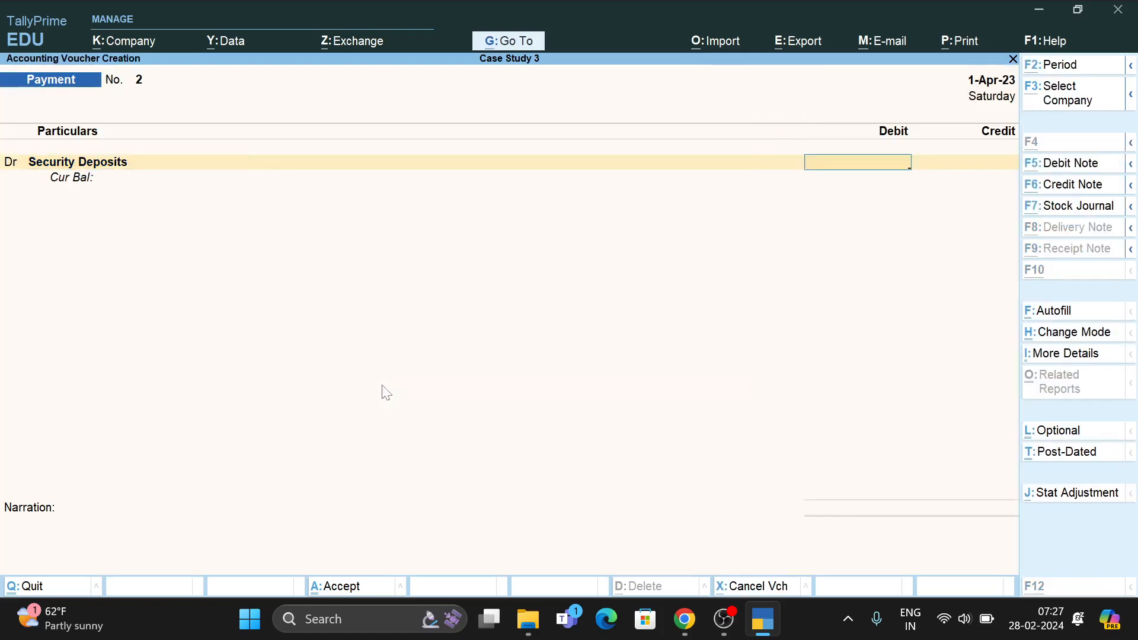
Debit Security Deposits 25,000 against HDFC Bank and save Payment No. 2.
{"action": "key", "text": "alt+Tab"}
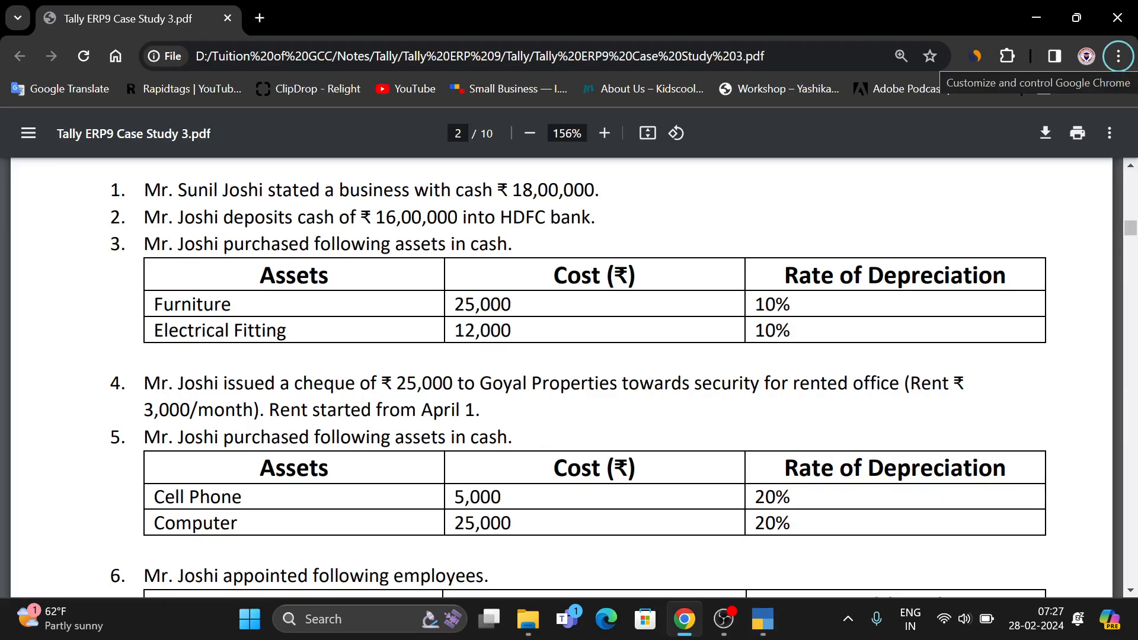
{"action": "key", "text": "alt+Tab"}
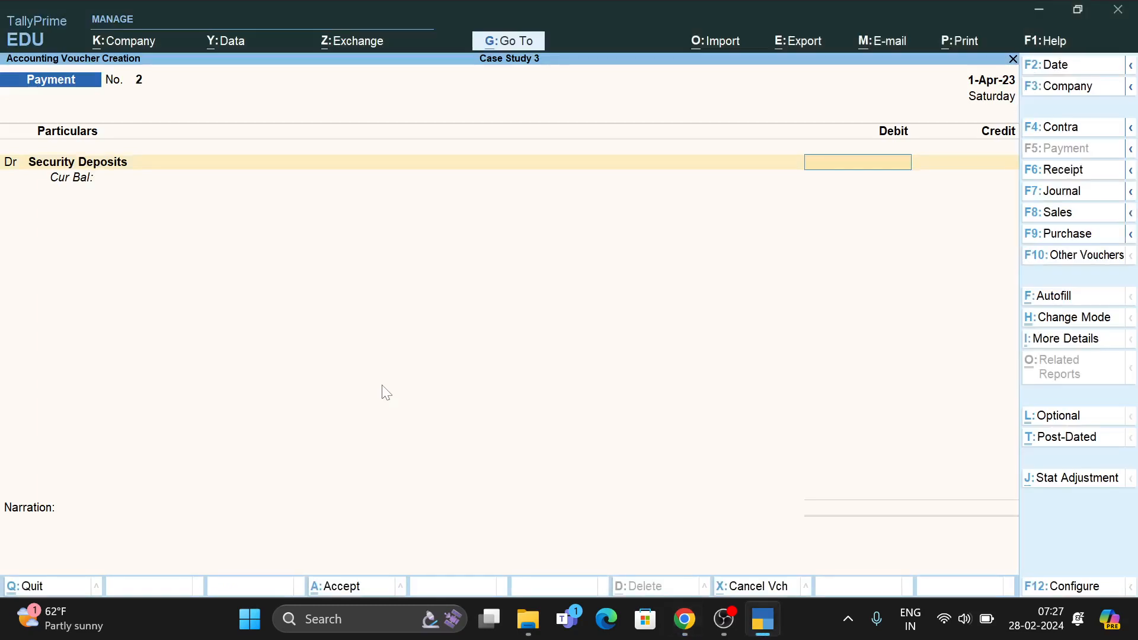
{"action": "type", "text": "25000"}
{"action": "key", "text": "Return"}
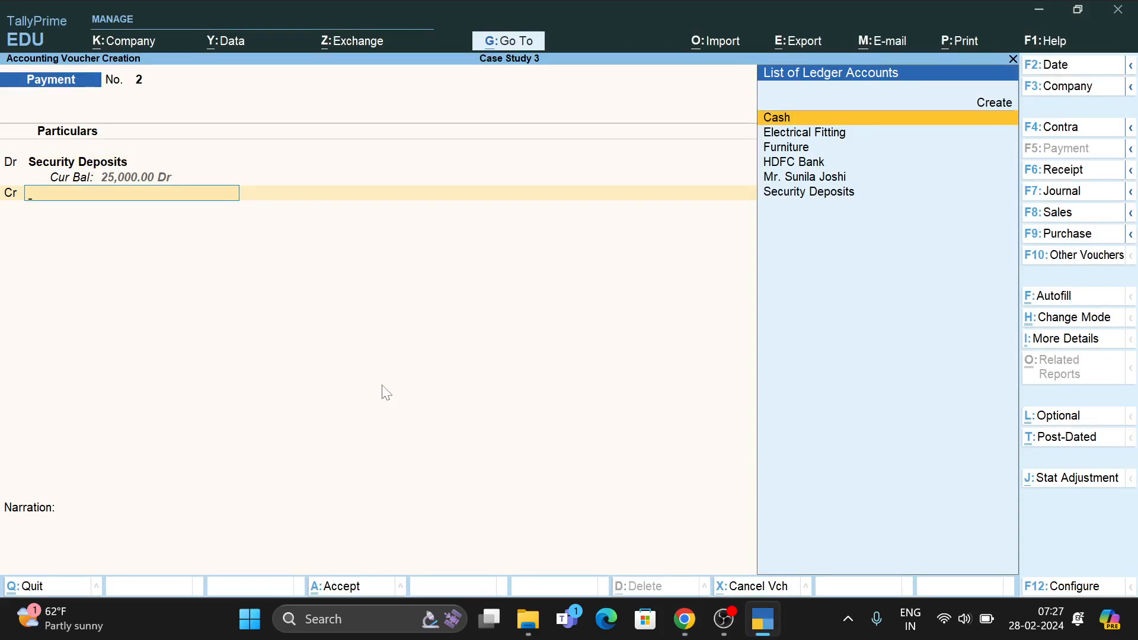
{"action": "type", "text": "H"}
{"action": "key", "text": "Return"}
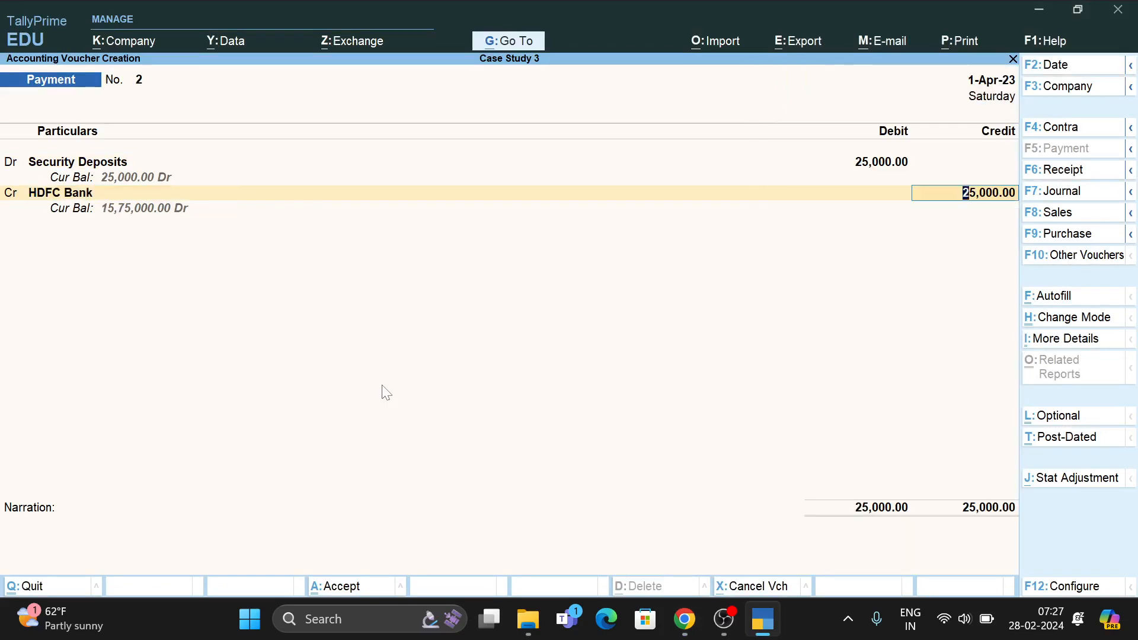
{"action": "key", "text": "Return"}
{"action": "key", "text": "Return"}
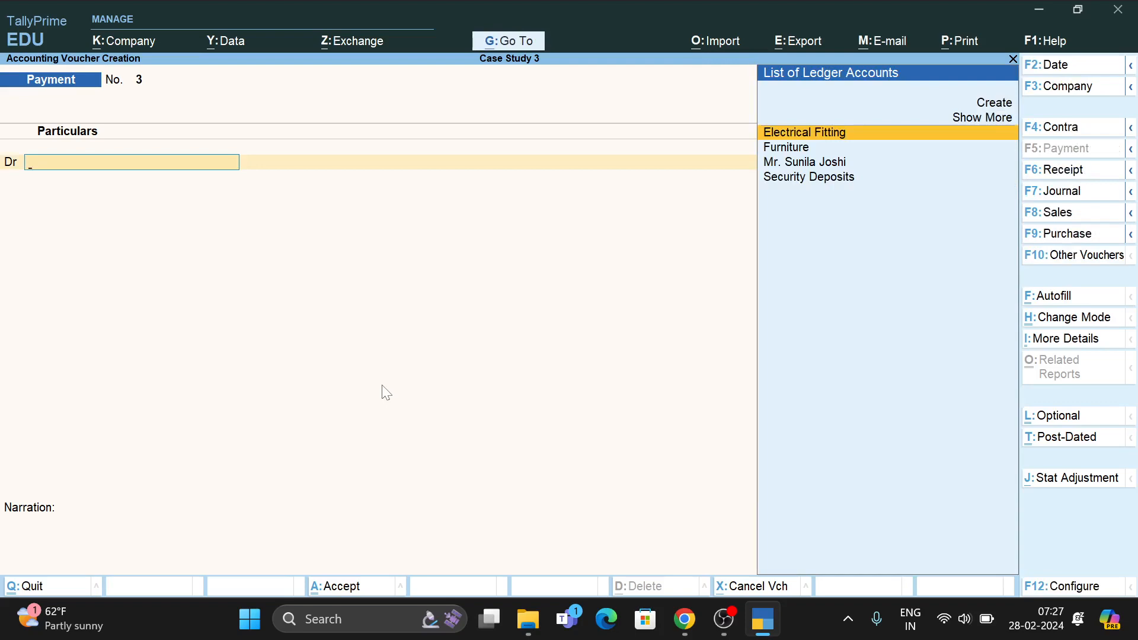
Check the case study PDF, then begin a new ledger from Payment No. 3 starting with 'C'.
{"action": "key", "text": "alt+Tab"}
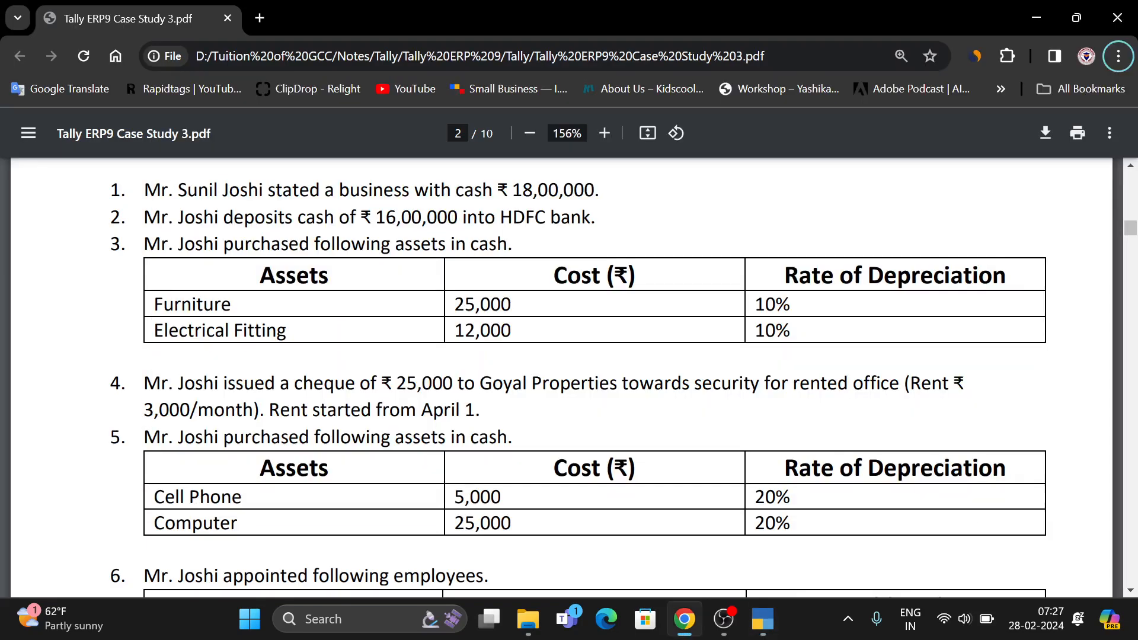
{"action": "scroll", "coordinate": [592, 379], "scroll_direction": "down", "scroll_amount": 1}
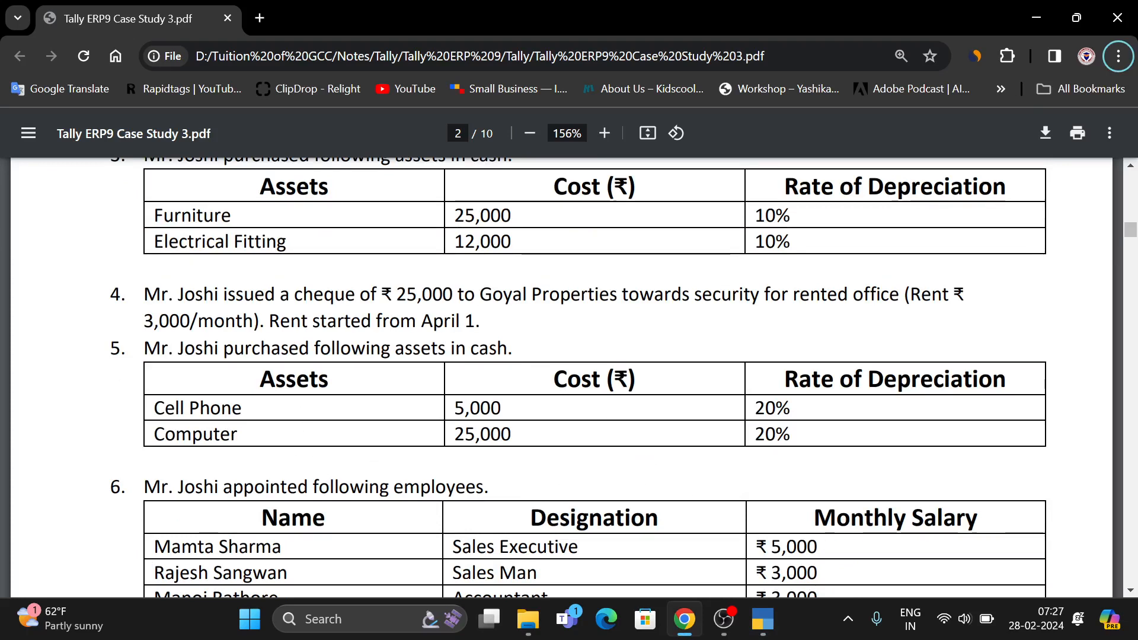
{"action": "key", "text": "alt+Tab"}
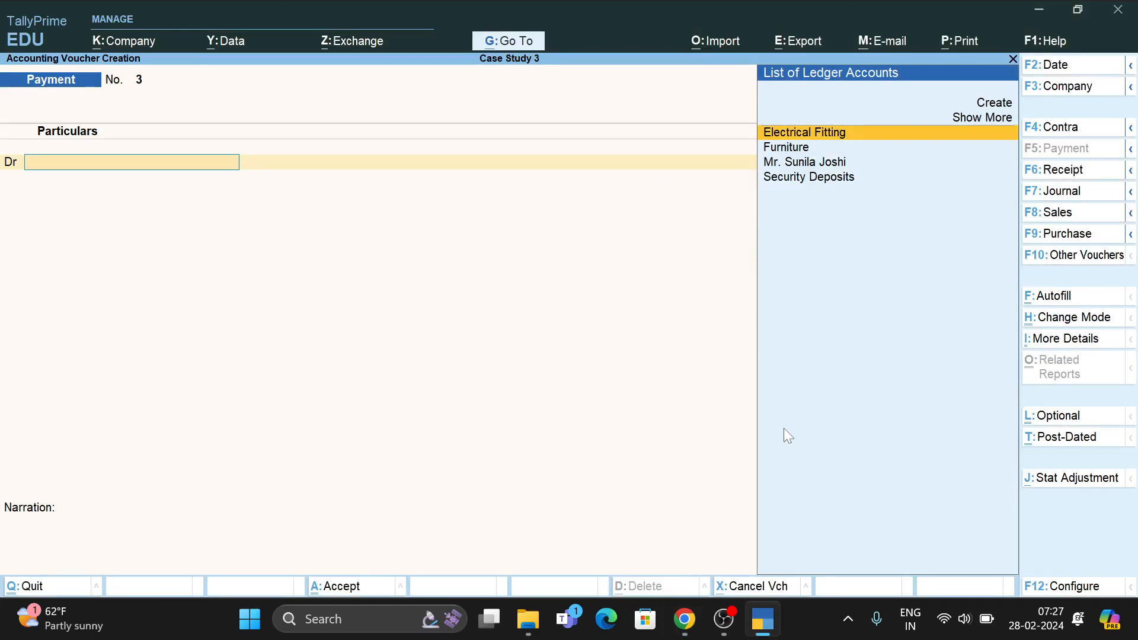
{"action": "key", "text": "alt+c"}
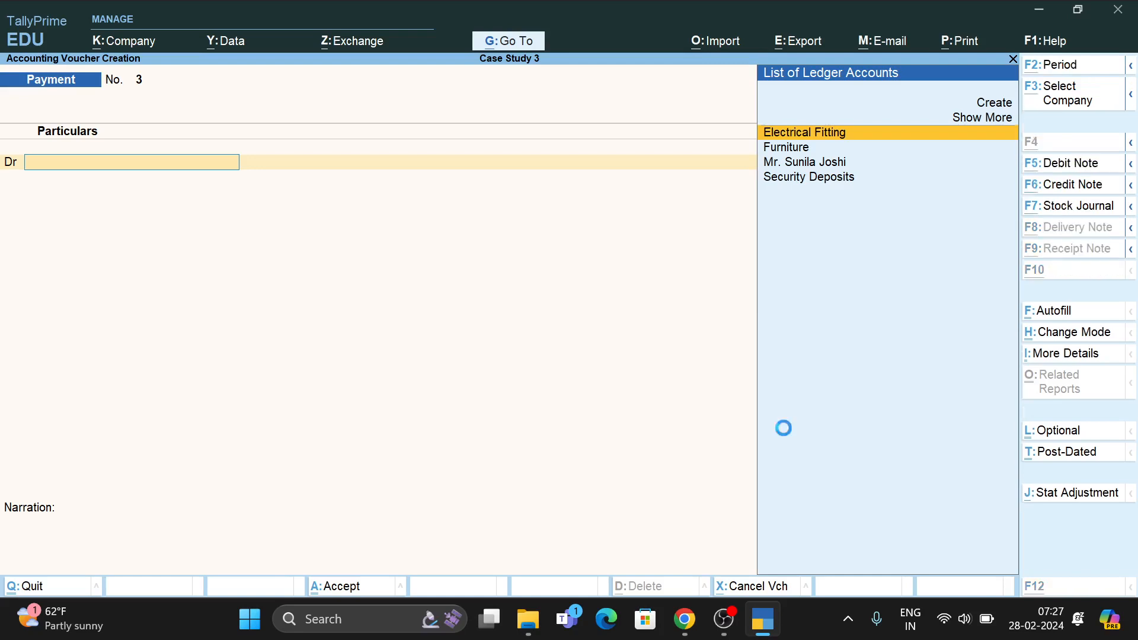
{"action": "type", "text": "CX"}
{"action": "key", "text": "BackSpace"}
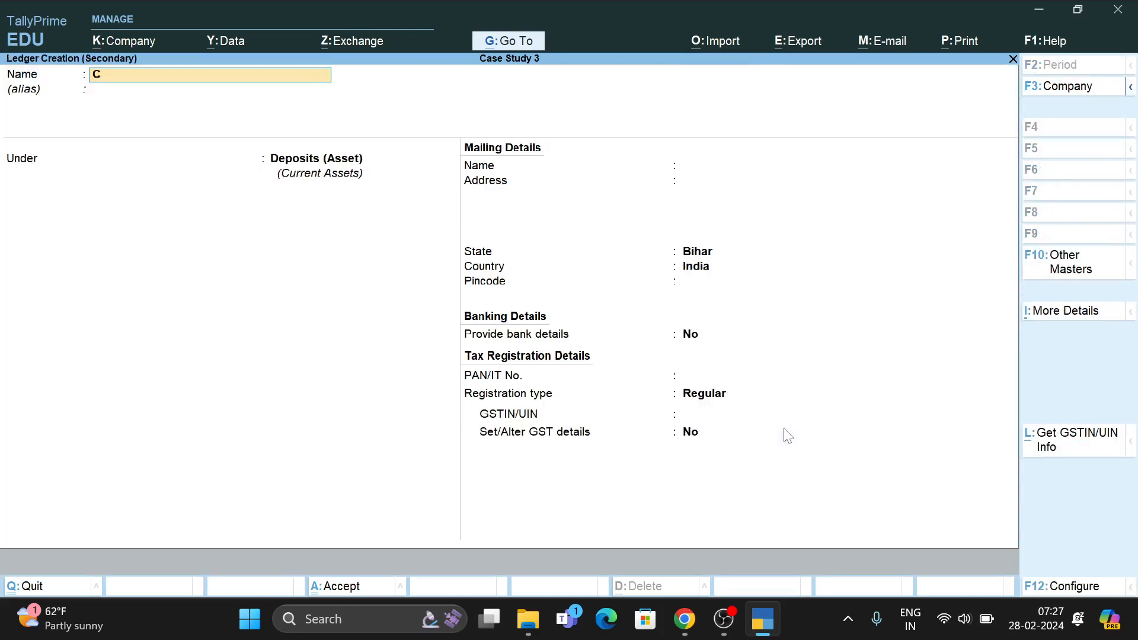
Finish the Cell Phone ledger under Fixed Assets and select it as the debit ledger.
{"action": "type", "text": "ell Phone"}
{"action": "key", "text": "Return"}
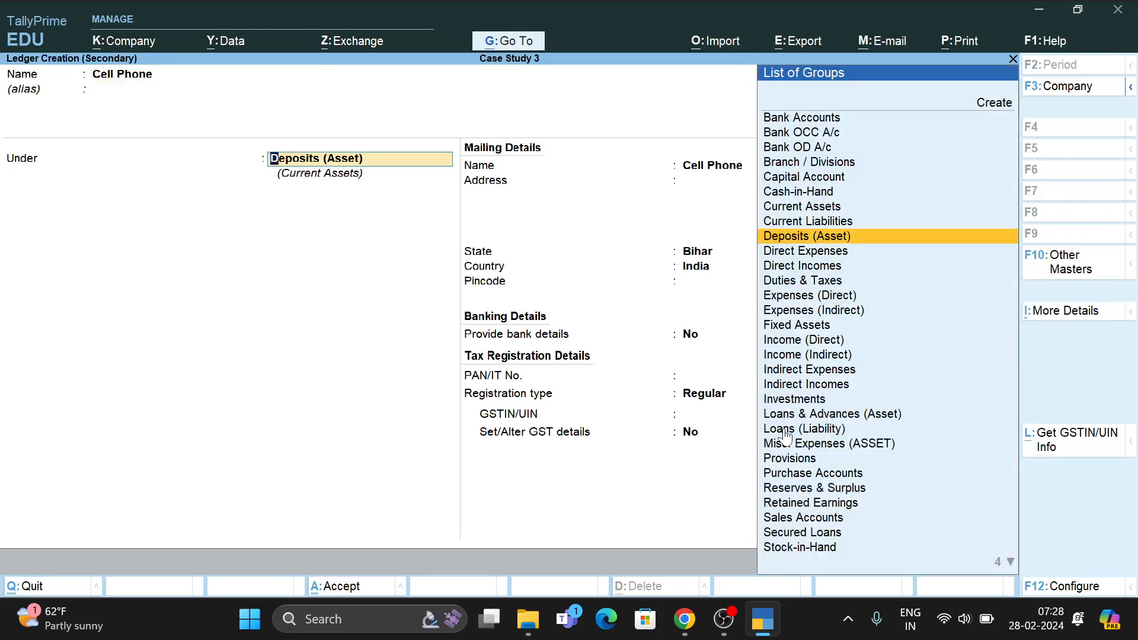
{"action": "type", "text": "f"}
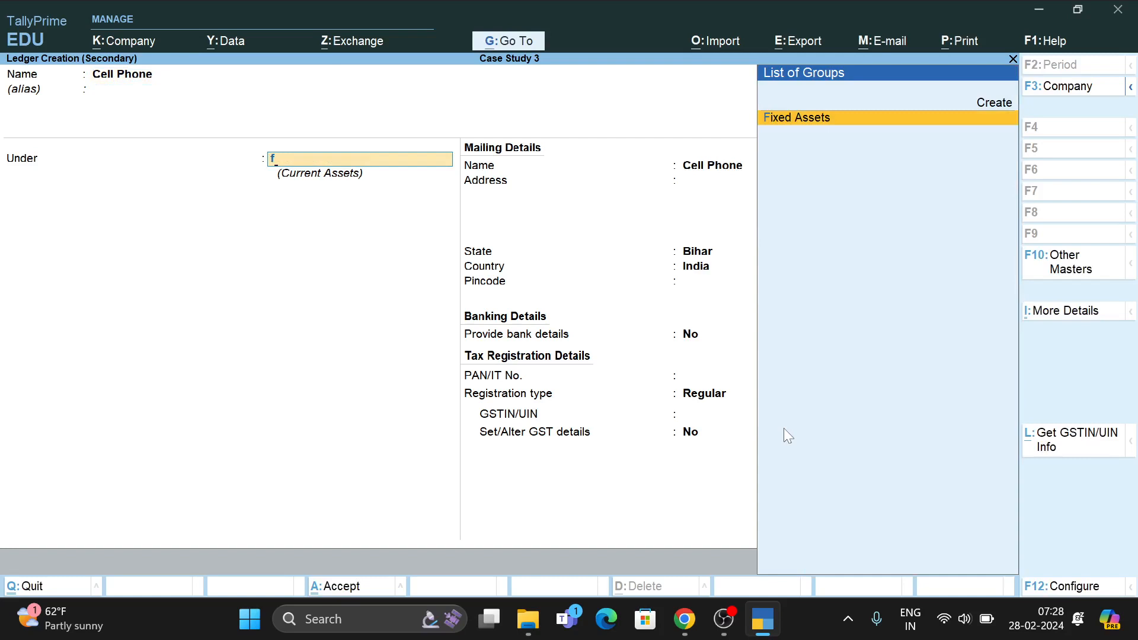
{"action": "key", "text": "Return"}
{"action": "key", "text": "ctrl+a"}
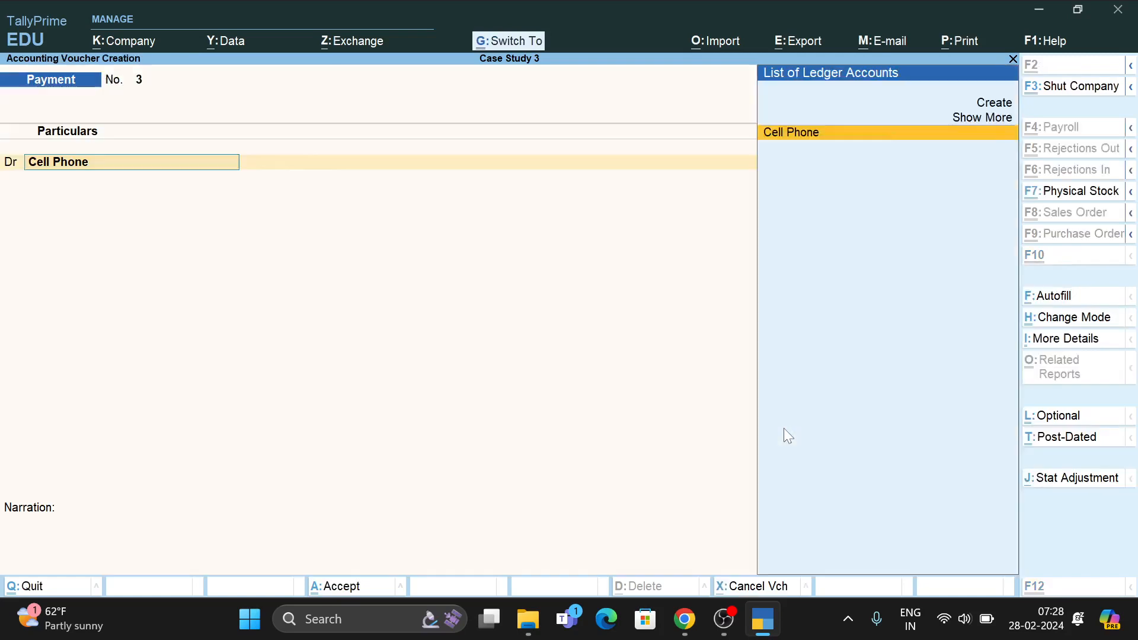
{"action": "key", "text": "Return"}
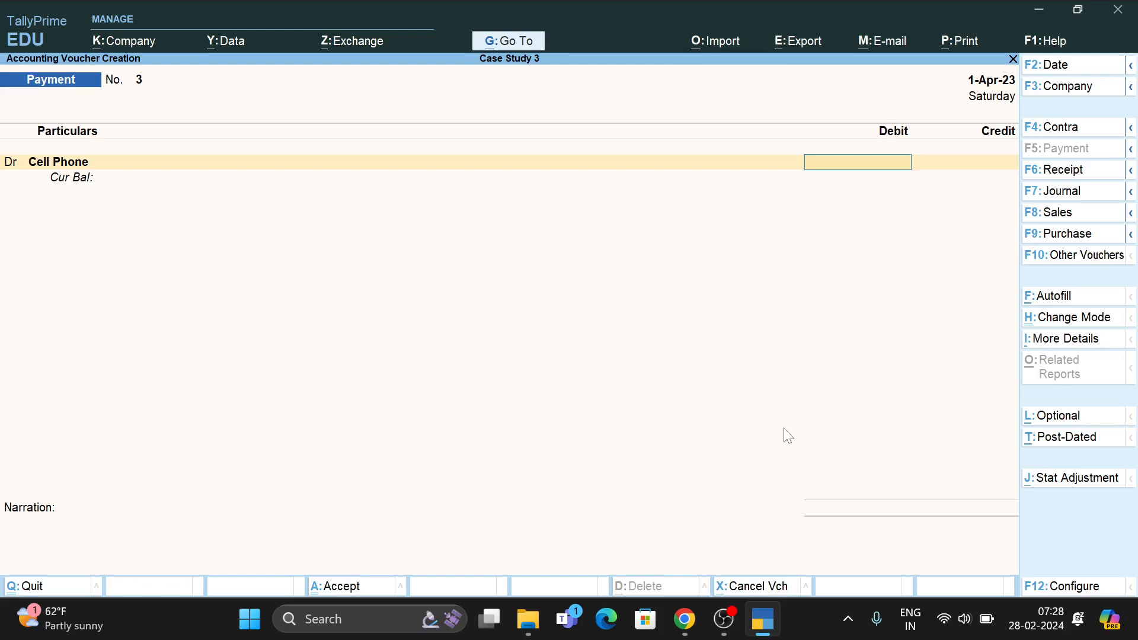
Debit Cell Phone 5,000 and add a second Dr row.
{"action": "type", "text": "5000`"}
{"action": "key", "text": "BackSpace"}
{"action": "key", "text": "Return"}
{"action": "key", "text": "d"}
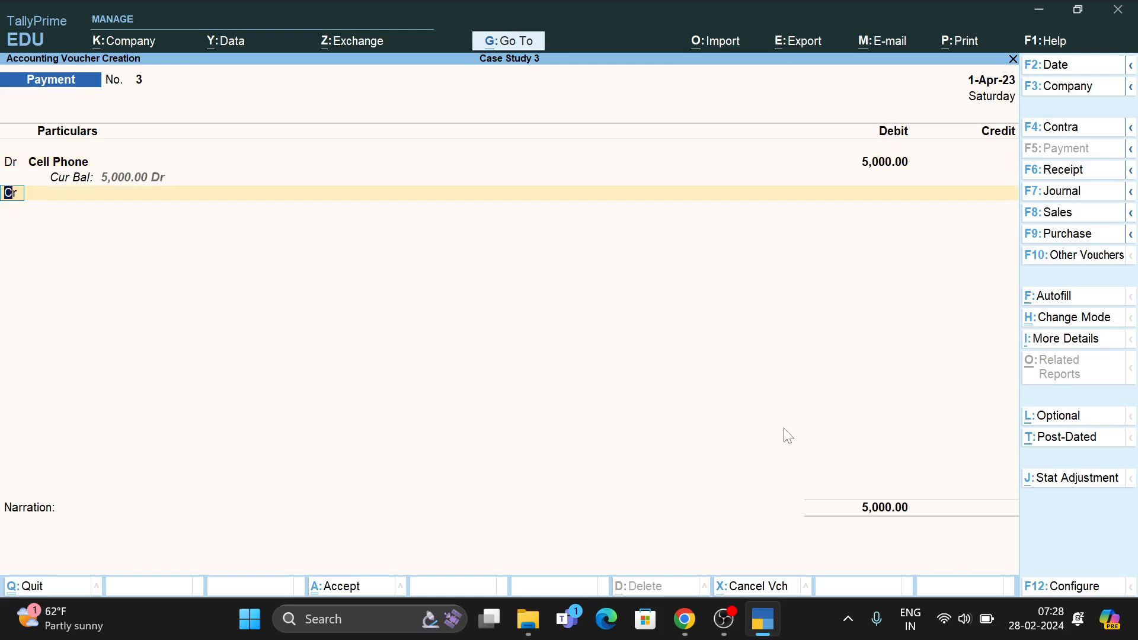
{"action": "key", "text": "Return"}
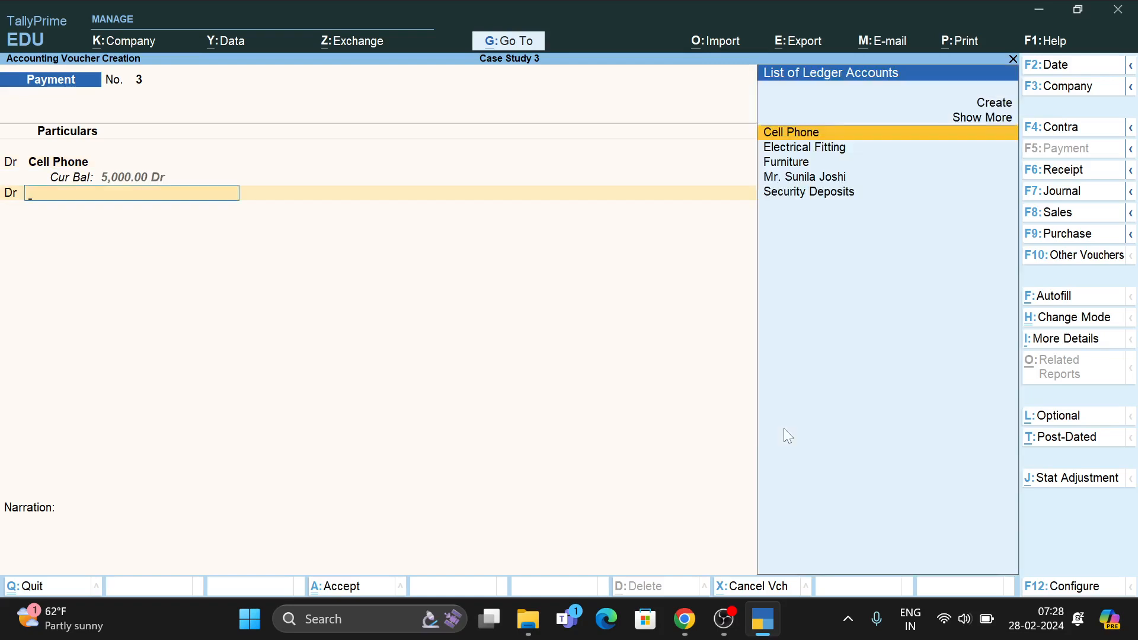
Create a Computer ledger under Fixed Assets for the second debit line.
{"action": "key", "text": "alt+c"}
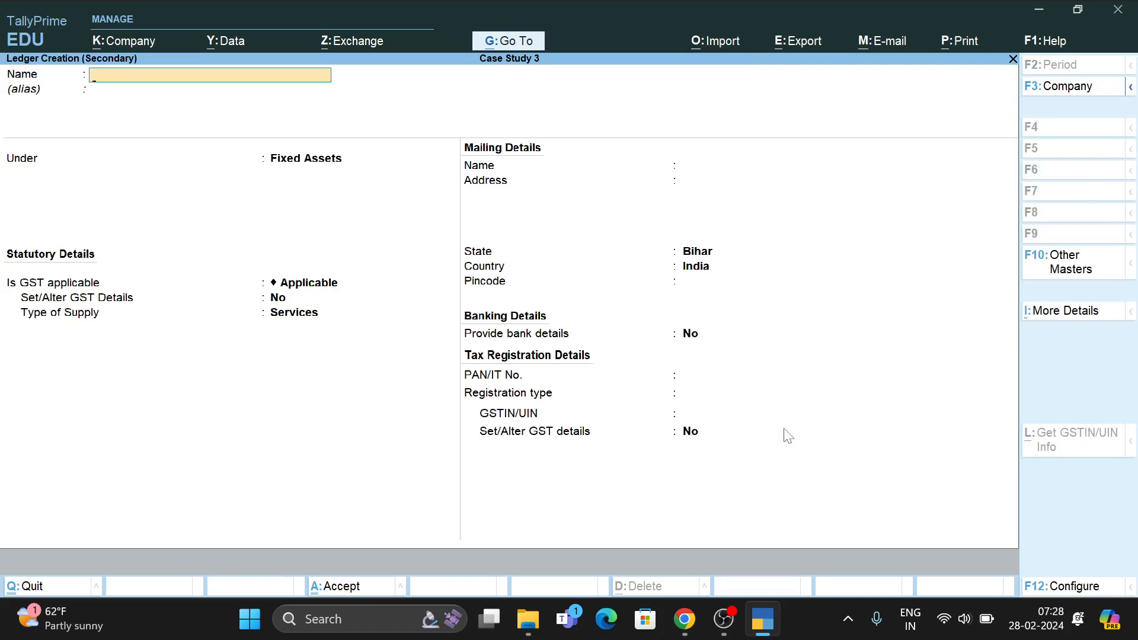
{"action": "type", "text": "Computer"}
{"action": "key", "text": "Return"}
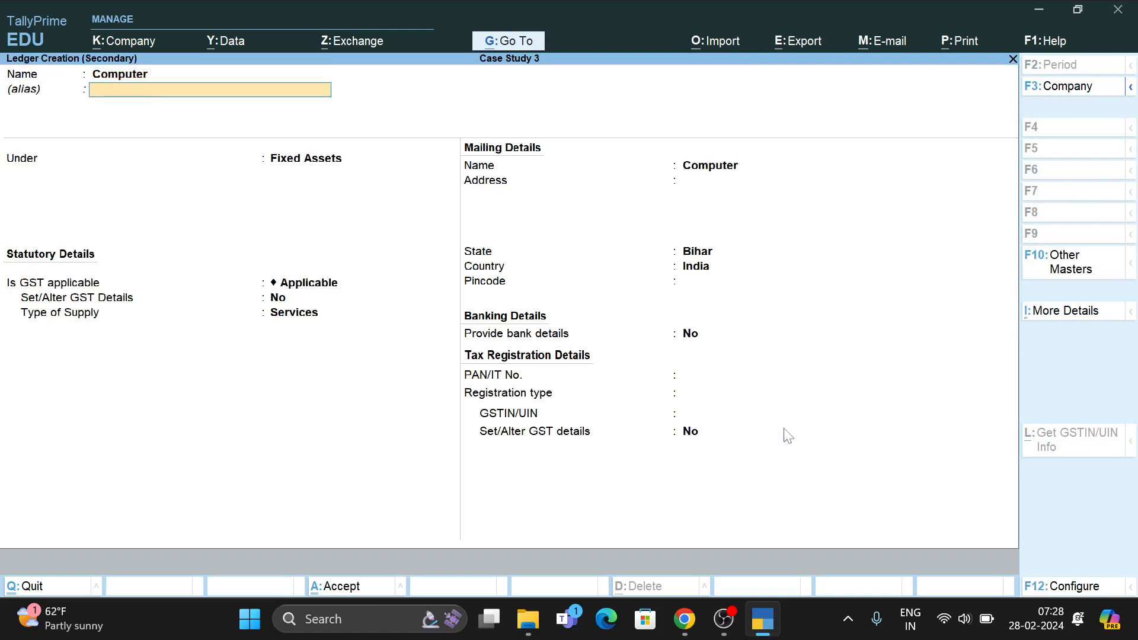
{"action": "key", "text": "Return"}
{"action": "key", "text": "ctrl+a"}
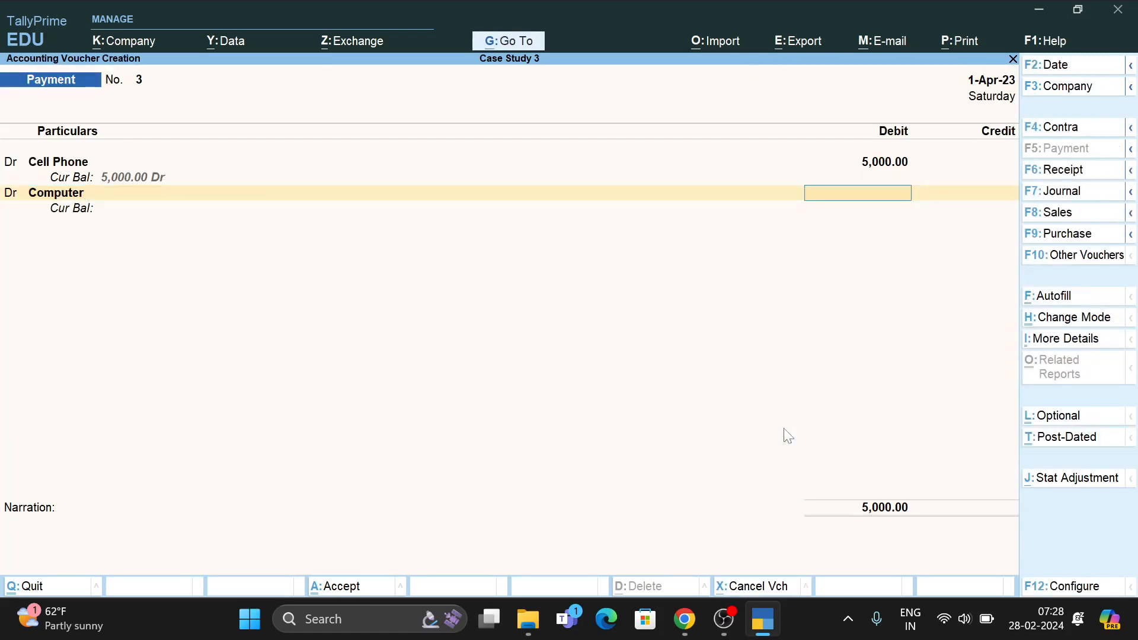
Debit Computer 25,000, credit Cash 30,000, save the voucher and close the next blank one.
{"action": "type", "text": "25000"}
{"action": "key", "text": "Return"}
{"action": "key", "text": "Return"}
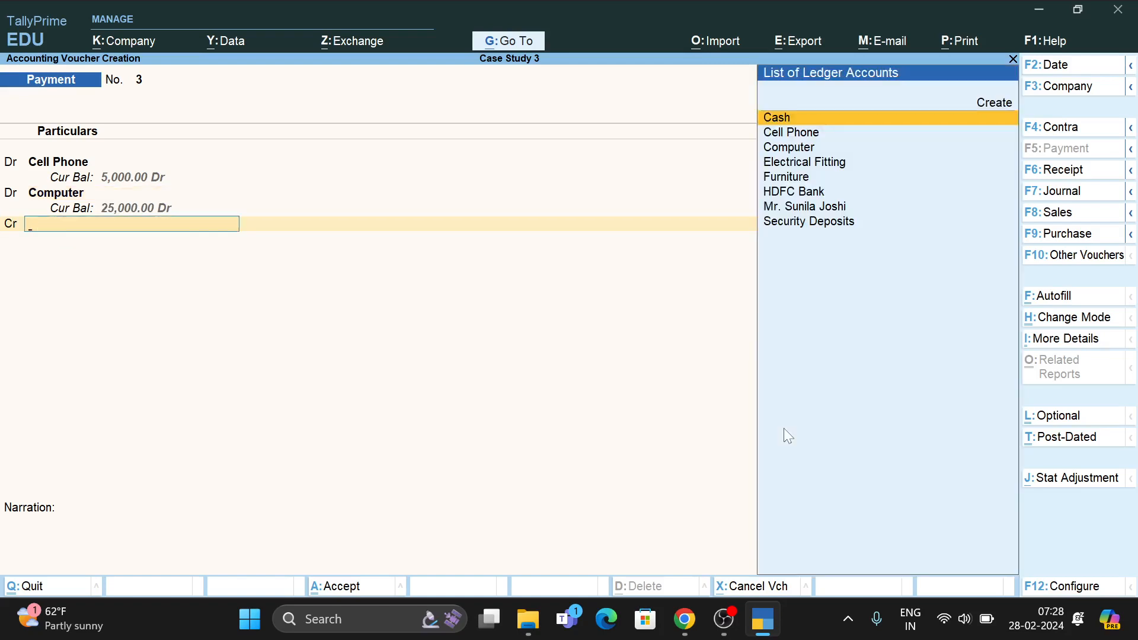
{"action": "key", "text": "Return"}
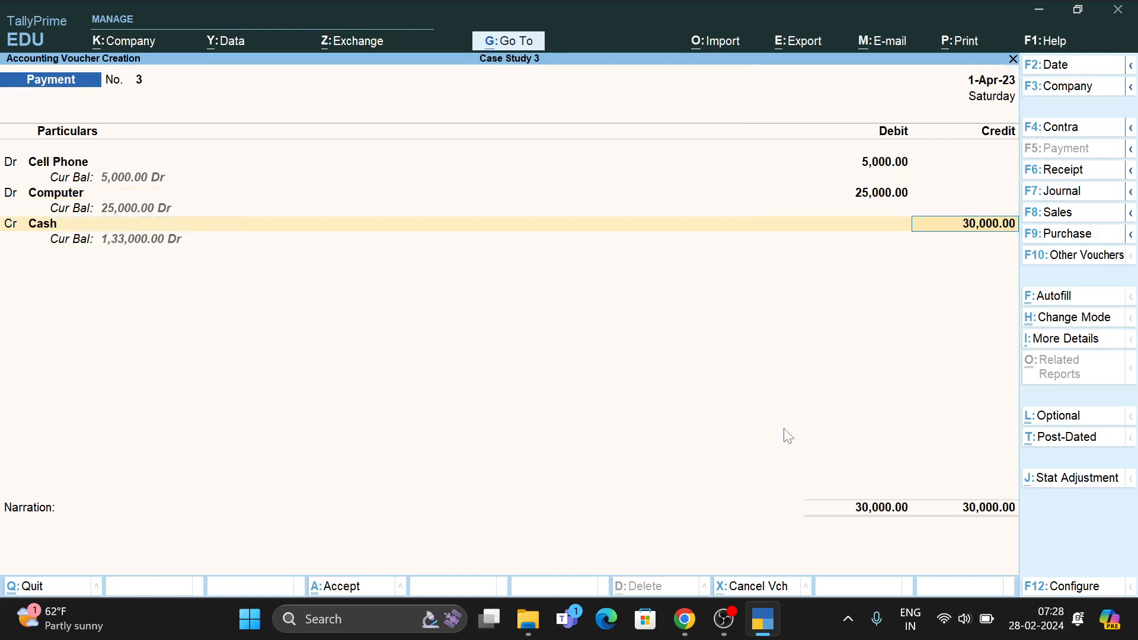
{"action": "key", "text": "ctrl+a"}
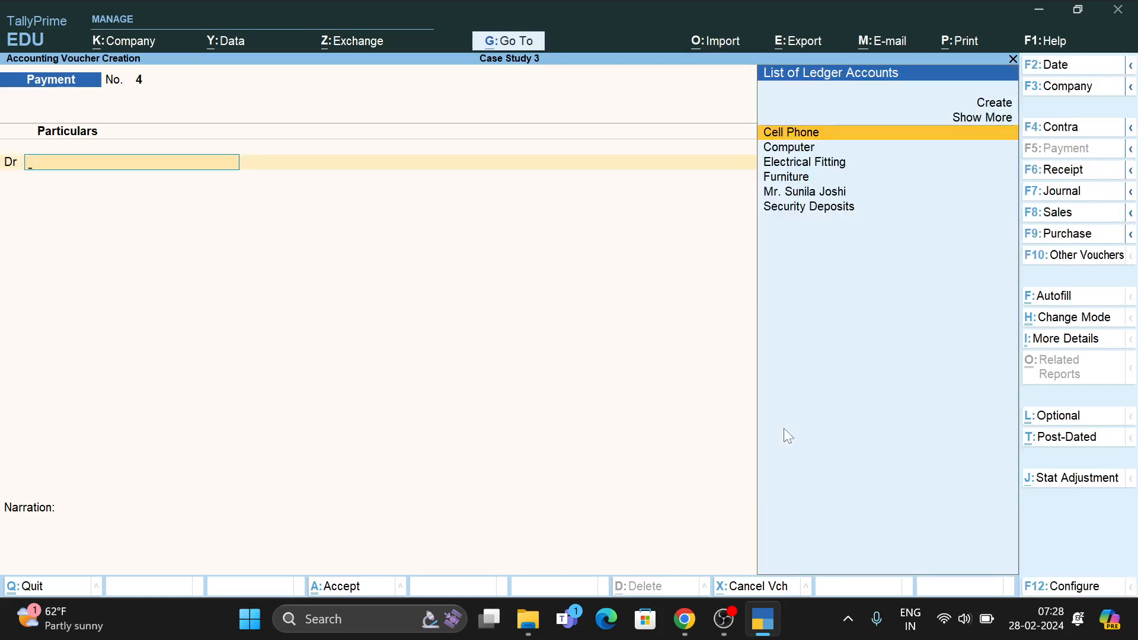
{"action": "key", "text": "Escape"}
Leave voucher entry and review the Balance Sheet: Fixed Assets 67,000 against Capital 18,00,000.
{"action": "key", "text": "Return"}
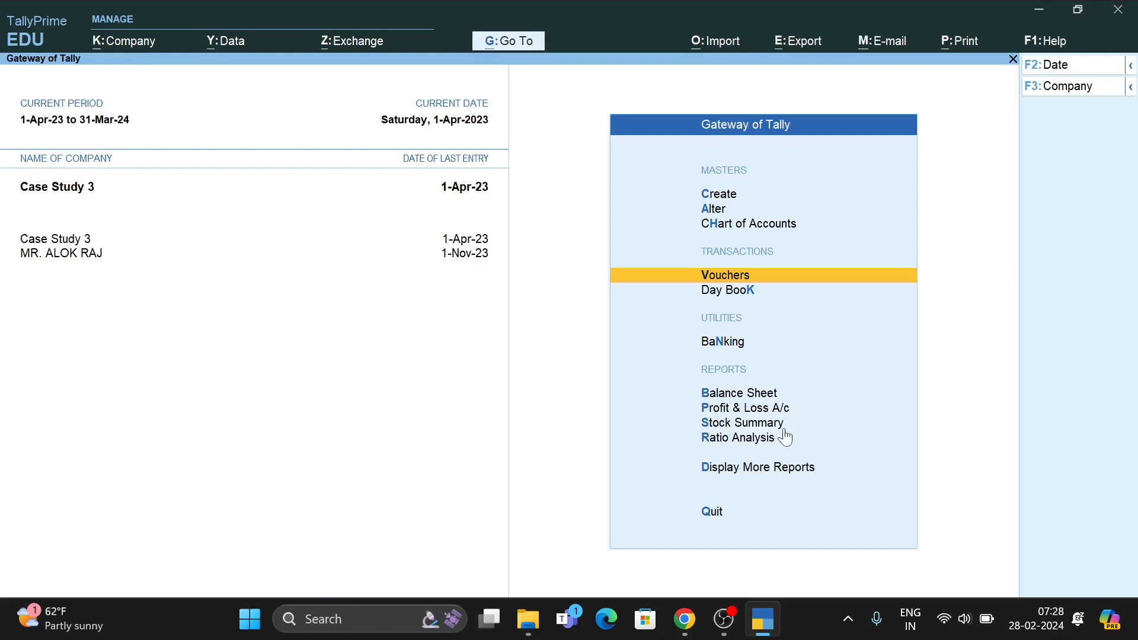
{"action": "key", "text": "b"}
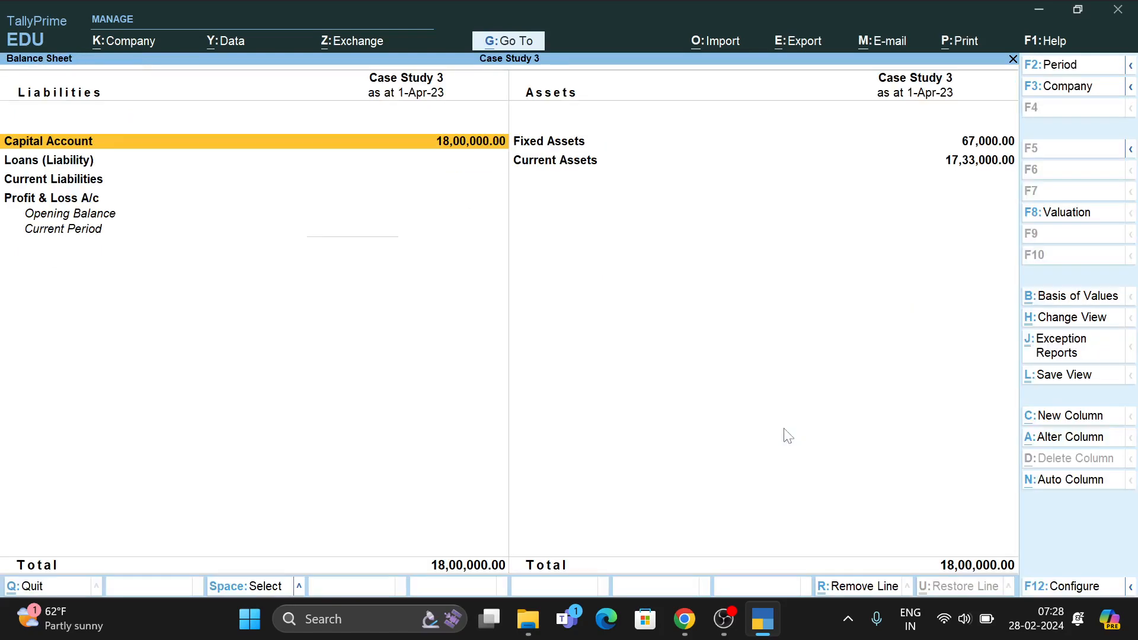
{"action": "key", "text": "Right"}
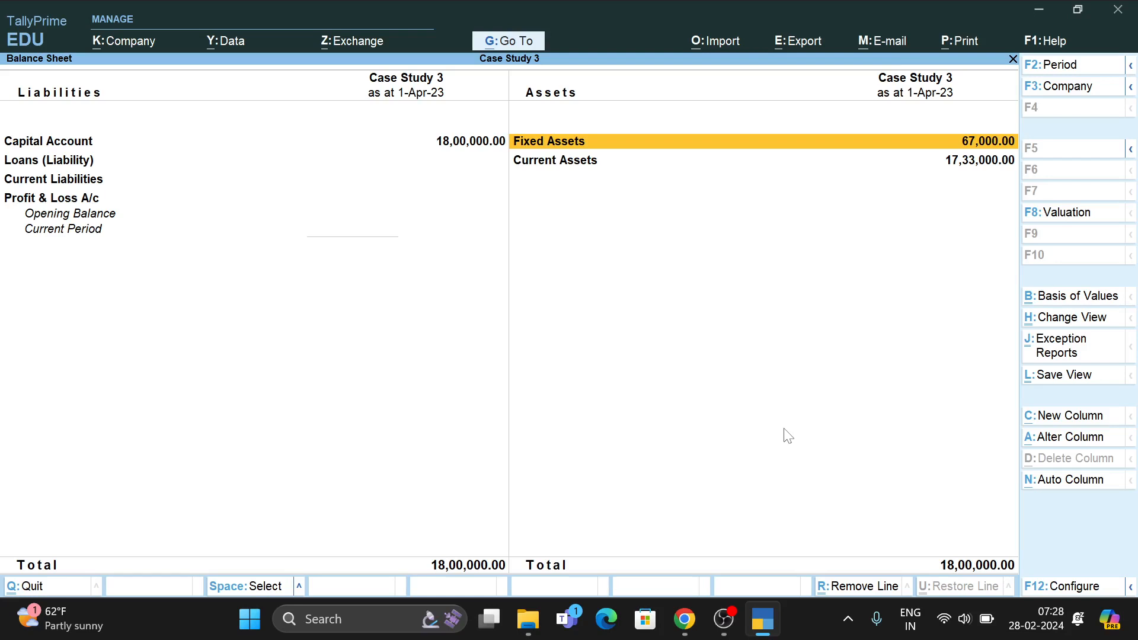
{"action": "key", "text": "Return"}
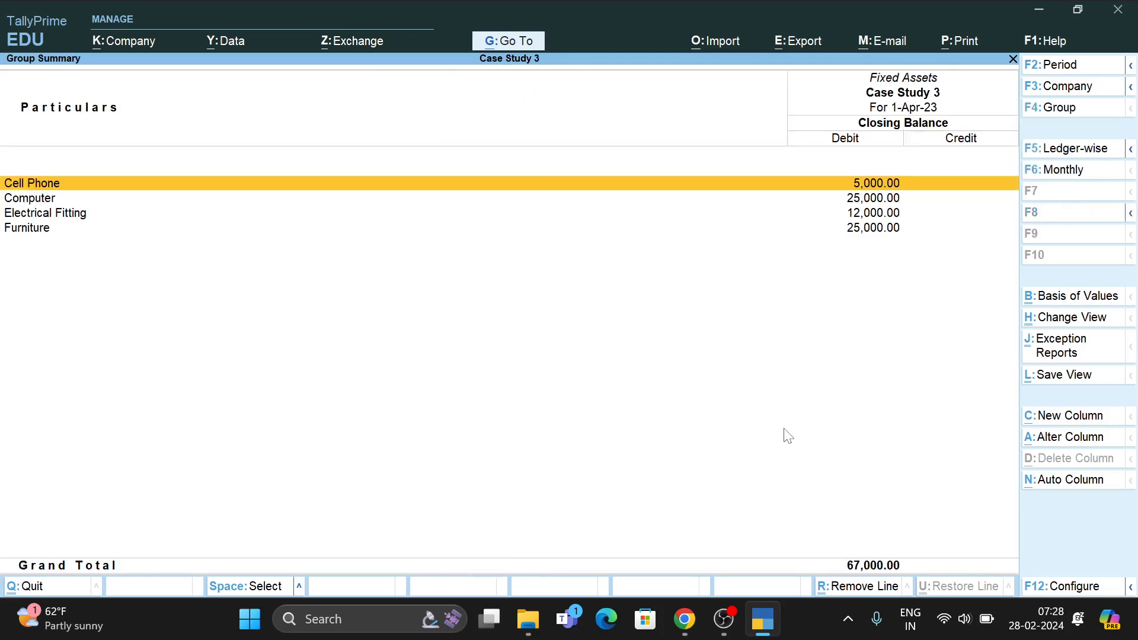
{"action": "key", "text": "Escape"}
{"action": "key", "text": "Escape"}
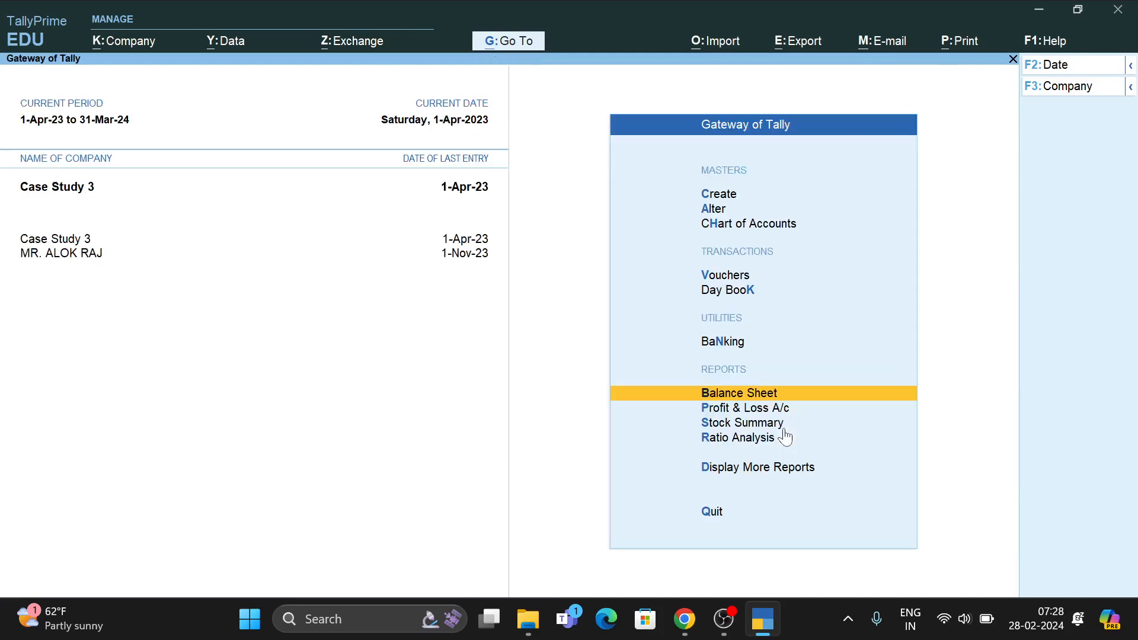
{"action": "key", "text": "Return"}
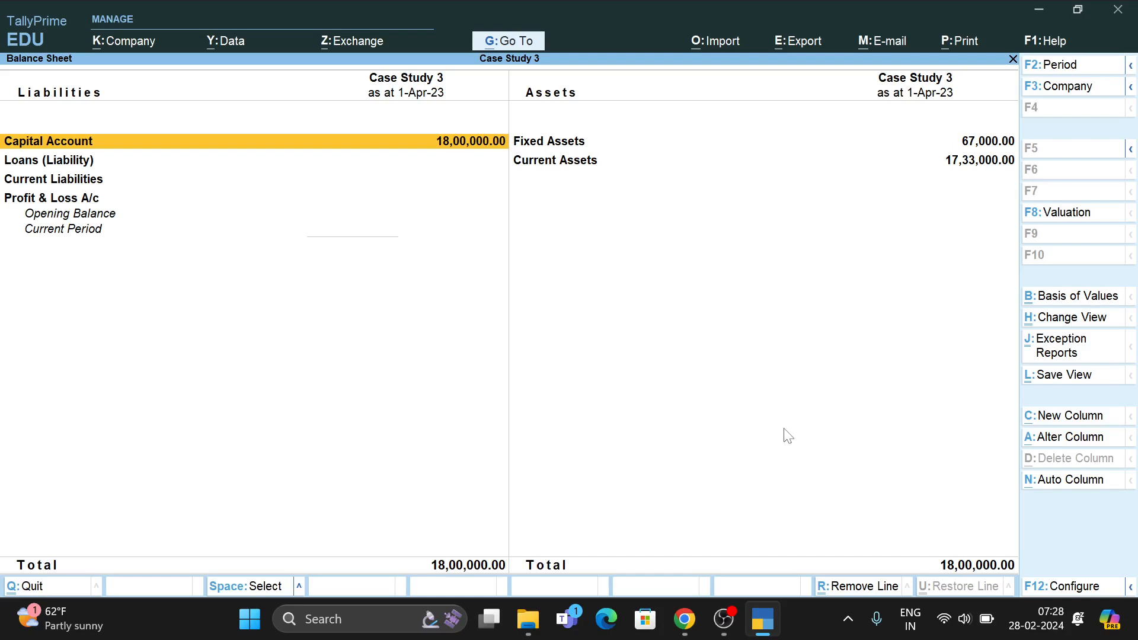
{"action": "key", "text": "Right"}
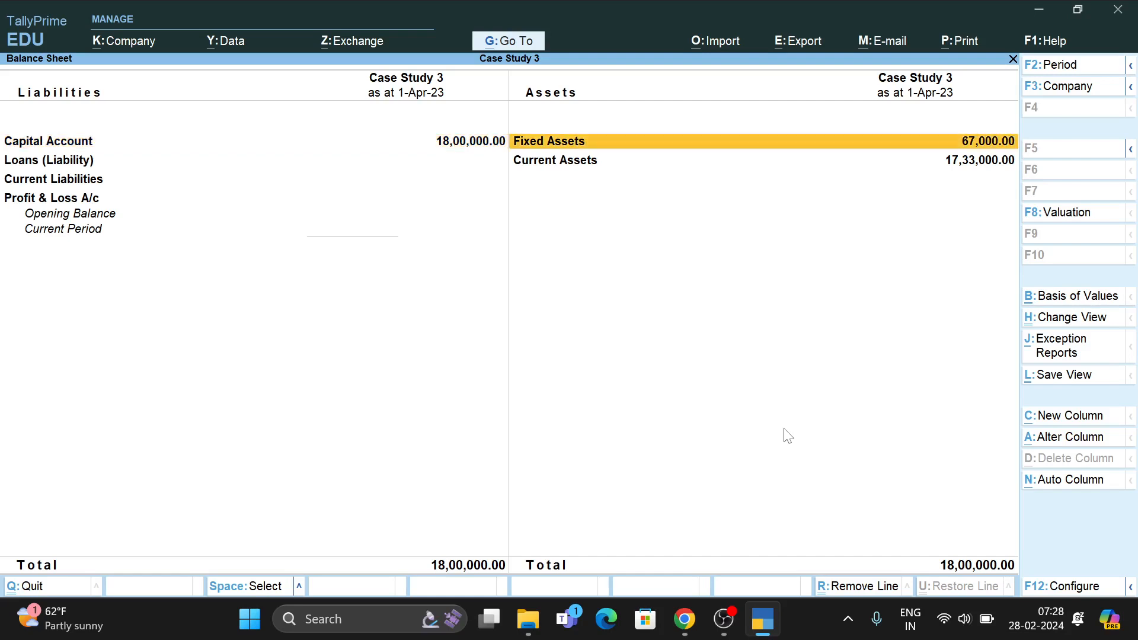
{"action": "key", "text": "Down"}
Open the Current Assets breakdown: Deposits 25,000, Cash-in-Hand 1,33,000, Bank Accounts 15,75,000.
{"action": "key", "text": "Return"}
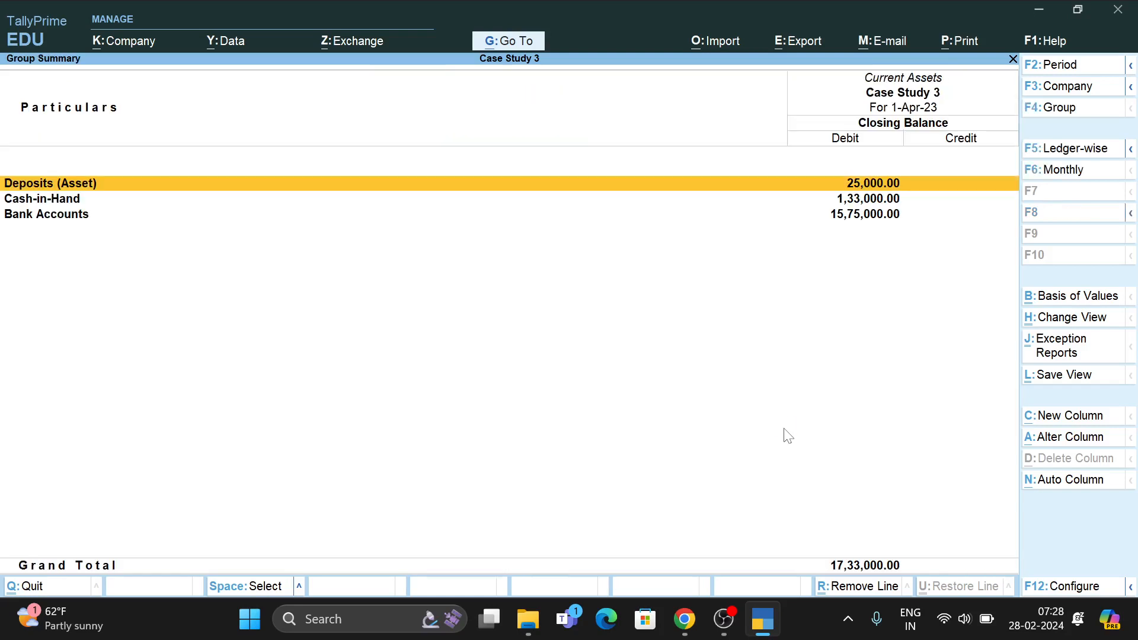
{"action": "key", "text": "Down"}
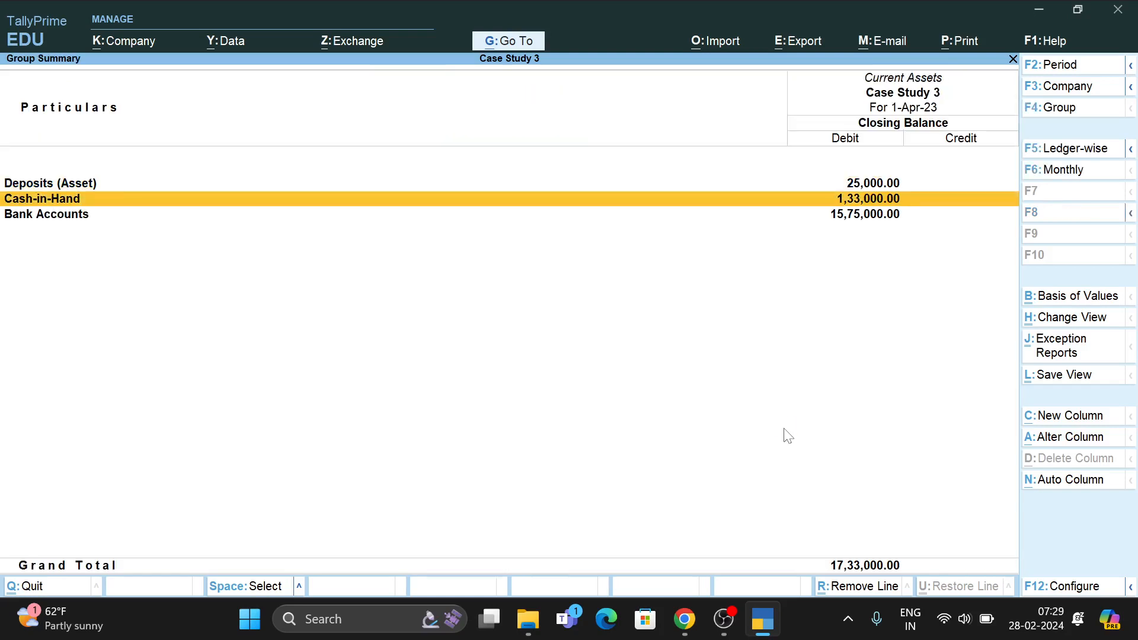
{"action": "key", "text": "Up"}
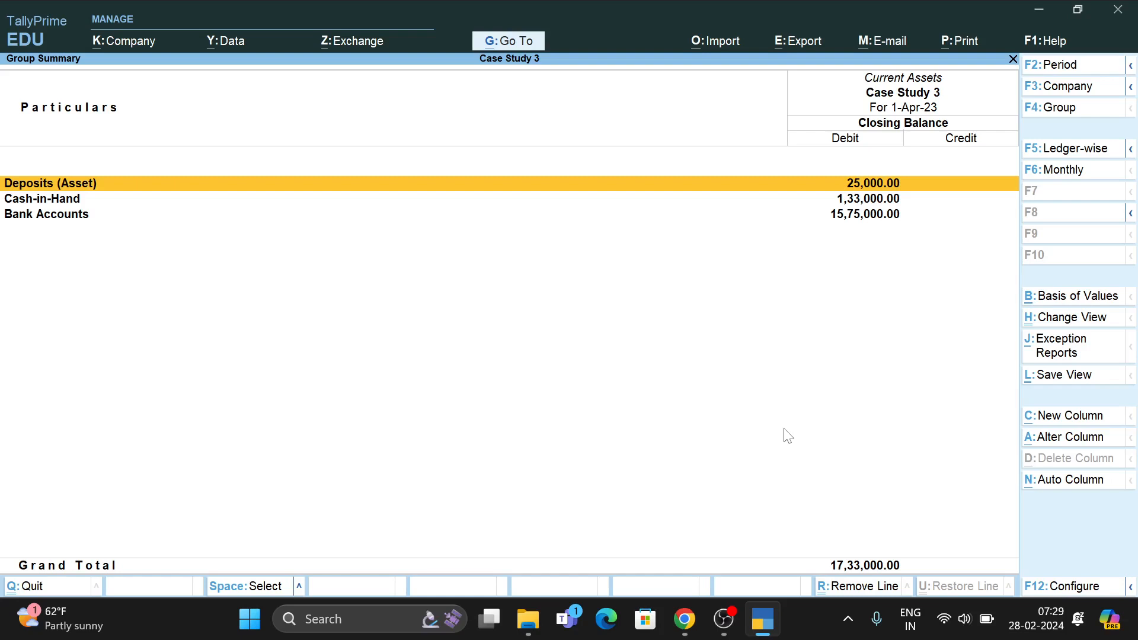
{"action": "key", "text": "Down"}
{"action": "key", "text": "Down"}
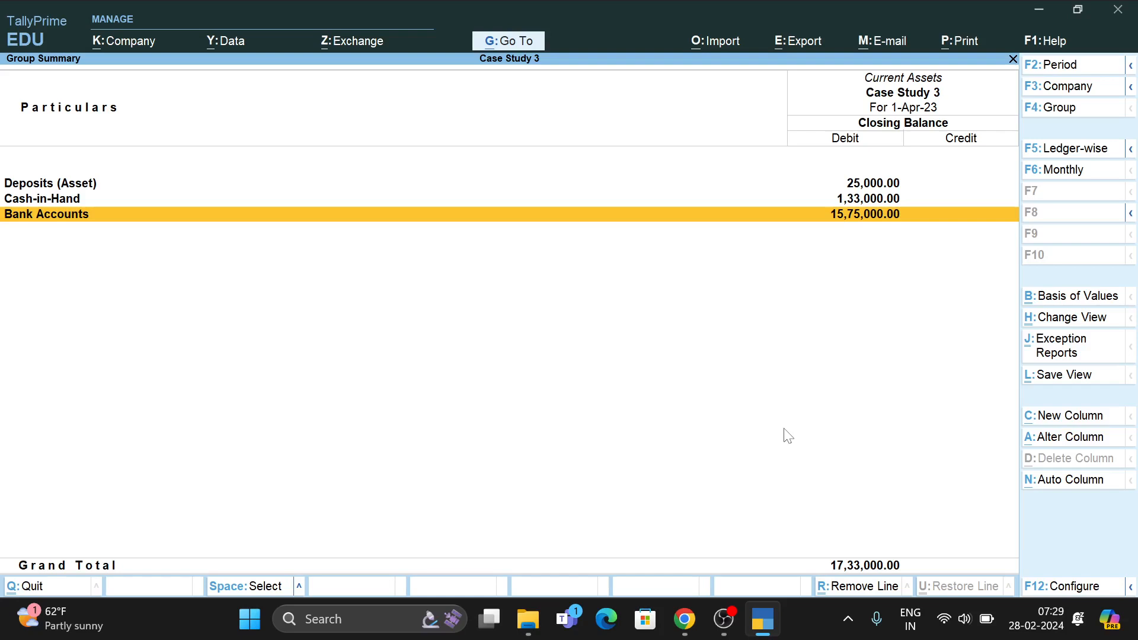
{"action": "key", "text": "Up"}
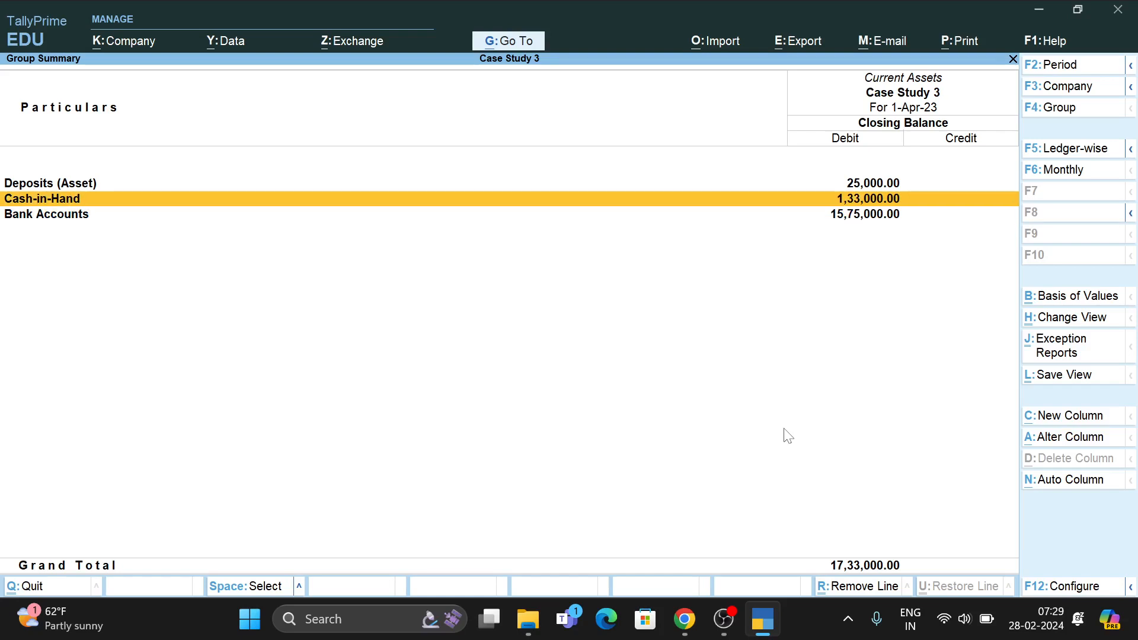
Drill into the Cash ledger (closing balance 1,33,000) and back out toward the main menu.
{"action": "key", "text": "Return"}
{"action": "key", "text": "Return"}
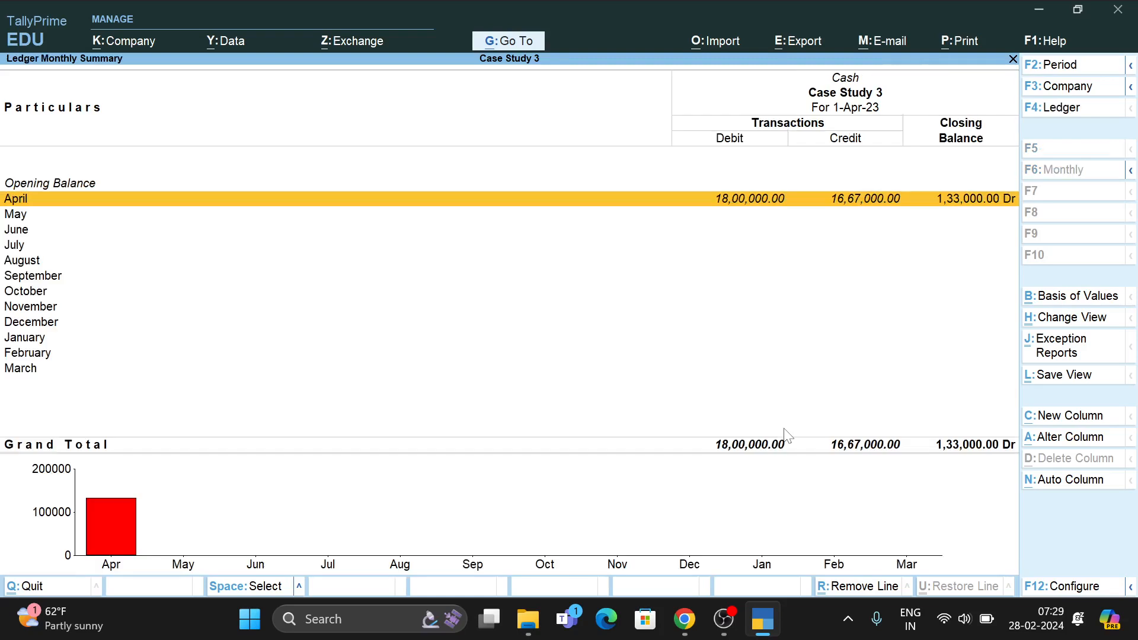
{"action": "key", "text": "Return"}
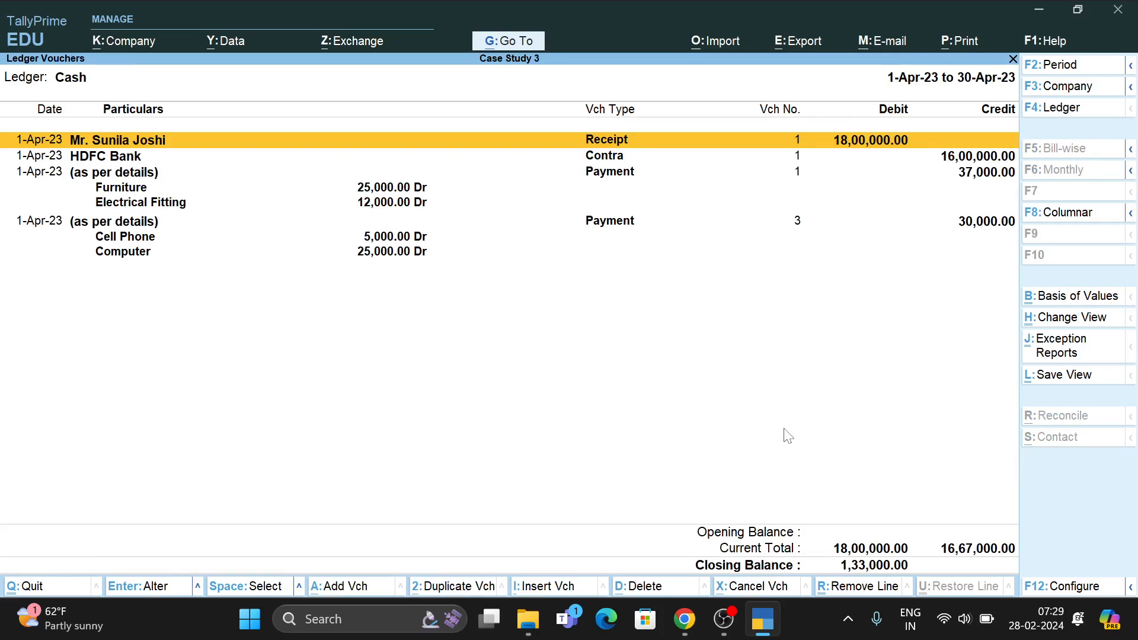
{"action": "key", "text": "Escape"}
{"action": "key", "text": "Escape"}
{"action": "key", "text": "Escape"}
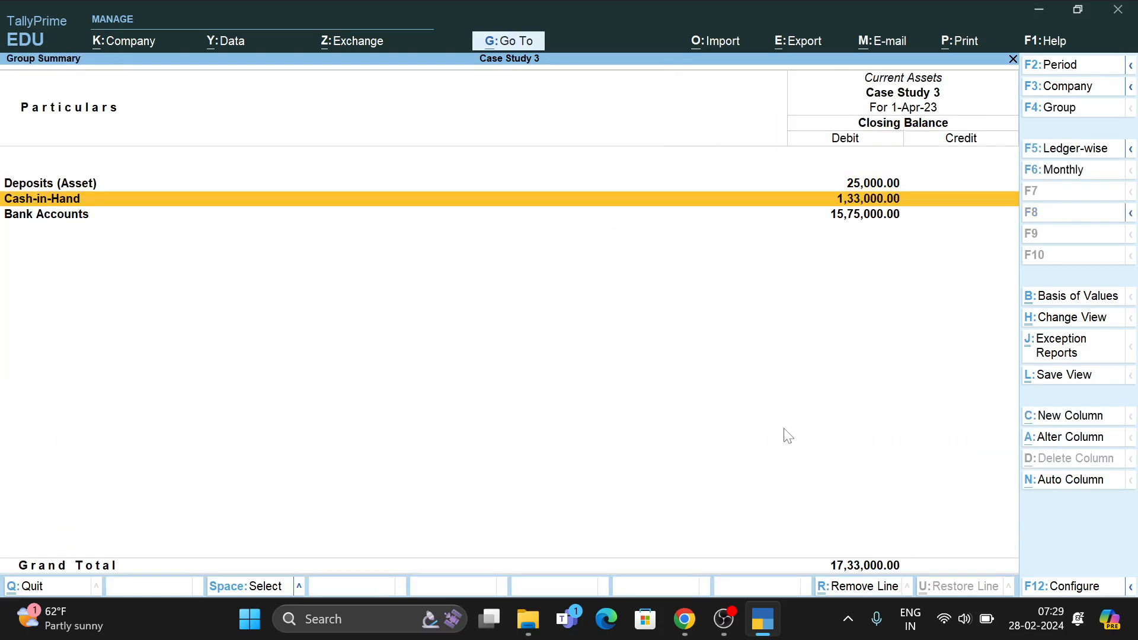
{"action": "key", "text": "Escape"}
{"action": "key", "text": "Escape"}
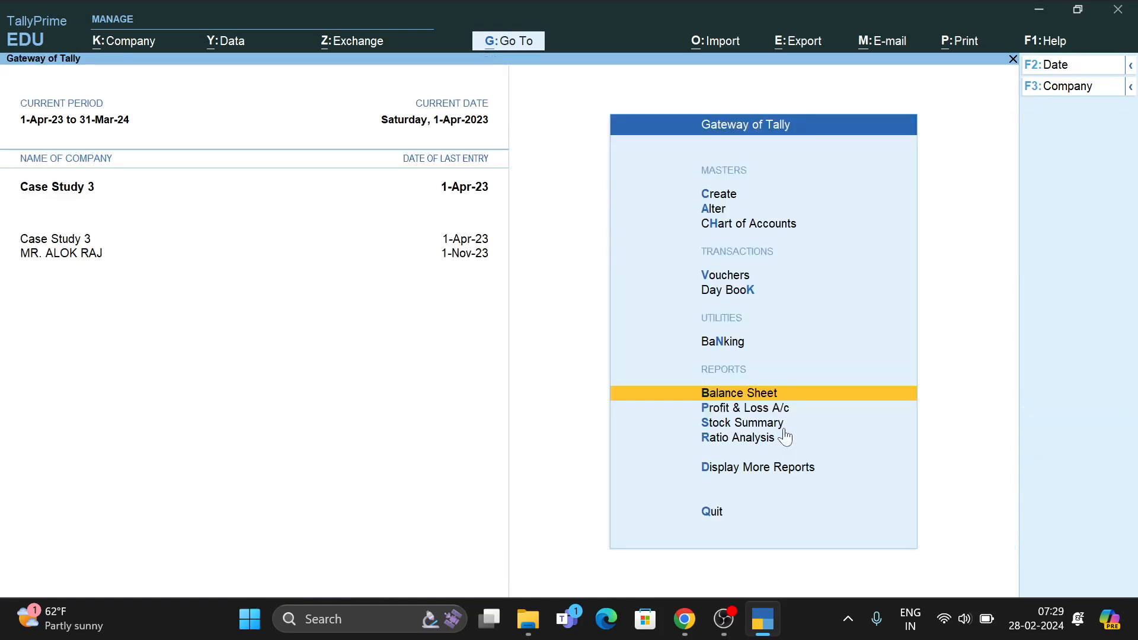
Start a payment voucher, then read the case study's employee salary table and item 7 stationery purchase.
{"action": "key", "text": "v"}
{"action": "key", "text": "alt+Tab"}
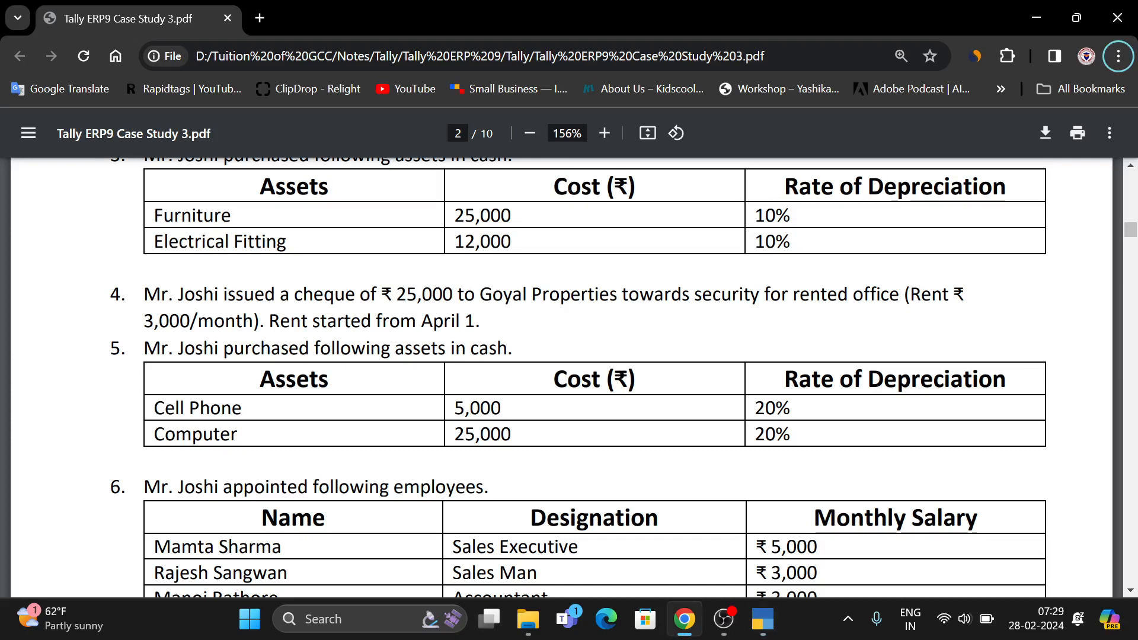
{"action": "scroll", "coordinate": [546, 477], "scroll_direction": "down", "scroll_amount": 1}
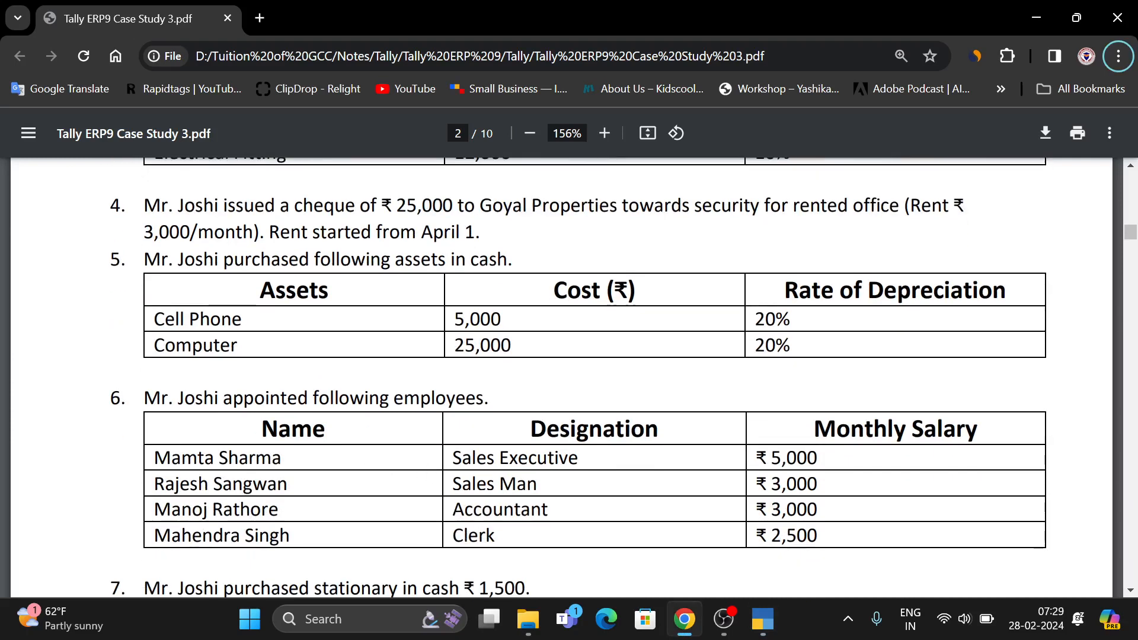
{"action": "left_click_drag", "start_coordinate": [219, 458], "coordinate": [290, 535]}
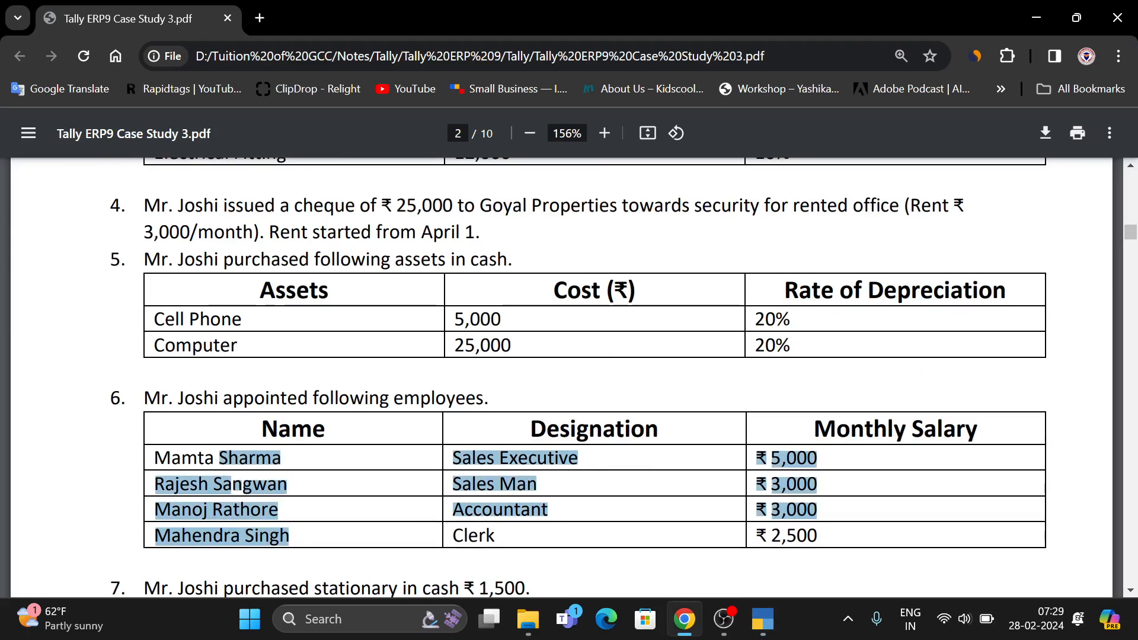
{"action": "scroll", "coordinate": [381, 475], "scroll_direction": "down", "scroll_amount": 5}
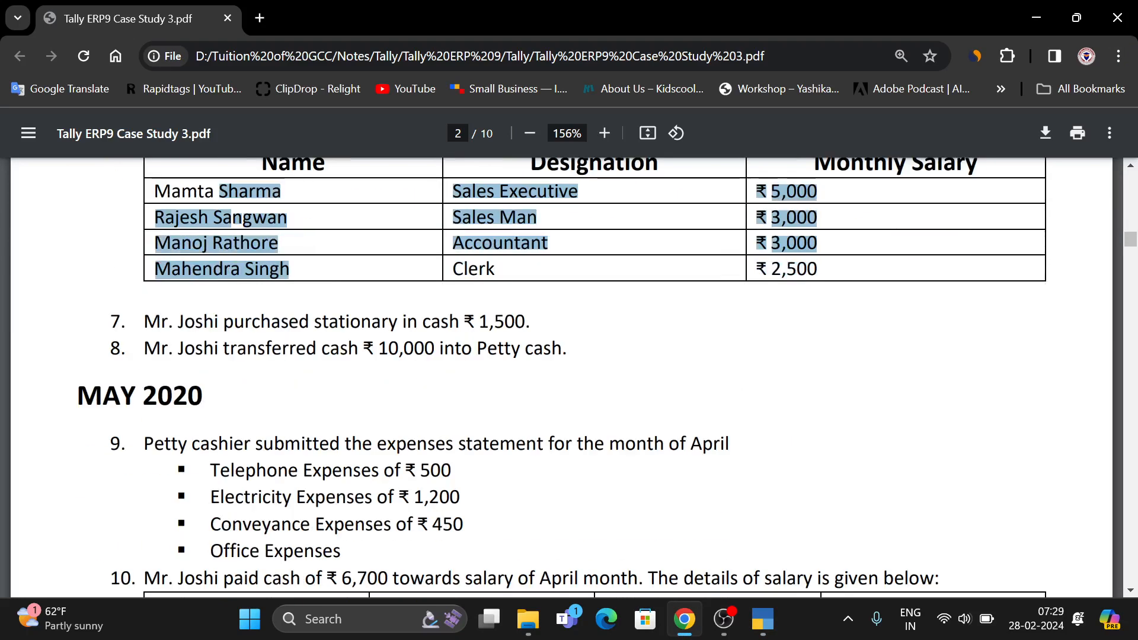
{"action": "scroll", "coordinate": [427, 352], "scroll_direction": "up", "scroll_amount": 3}
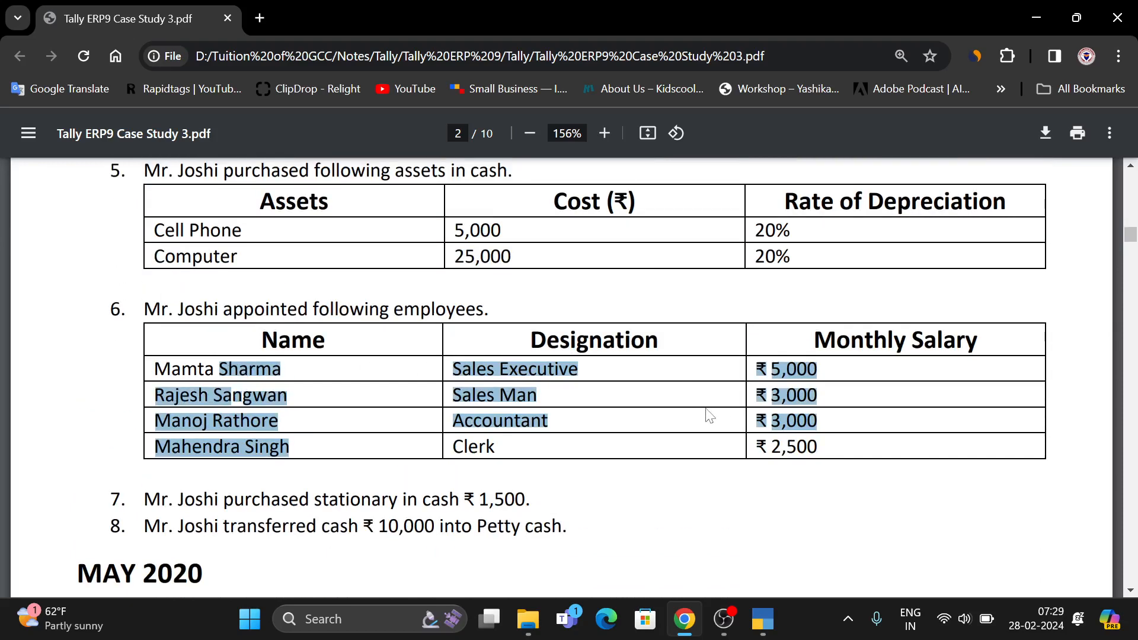
{"action": "scroll", "coordinate": [652, 421], "scroll_direction": "down", "scroll_amount": 2}
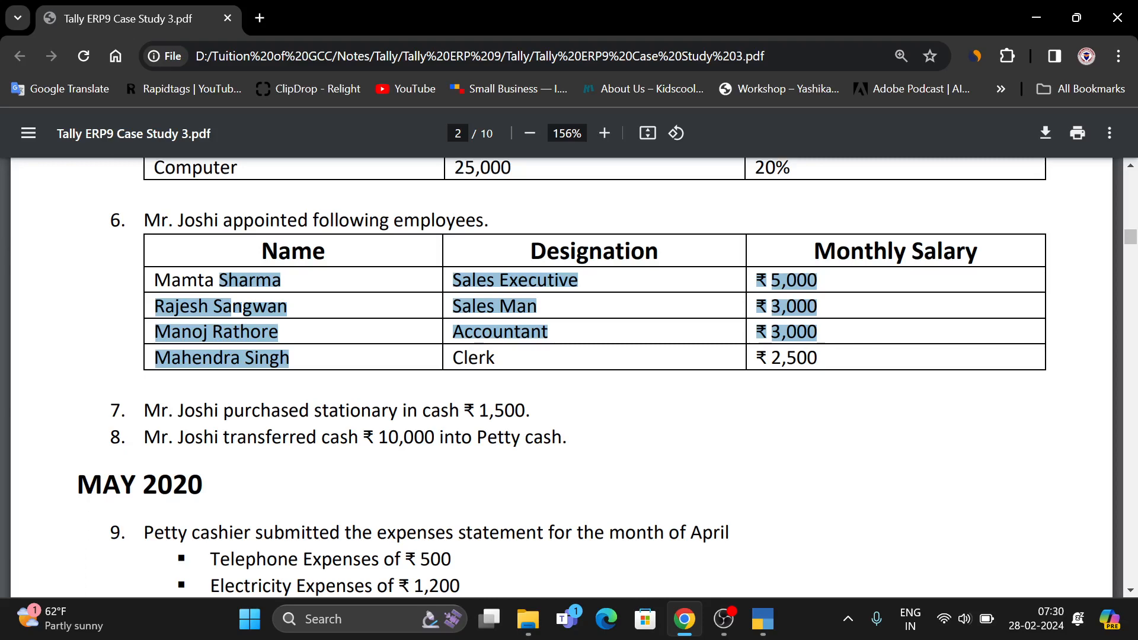
Create a 'Stationary Expenses' ledger under Indirect Expenses for the debit line.
{"action": "key", "text": "alt+Tab"}
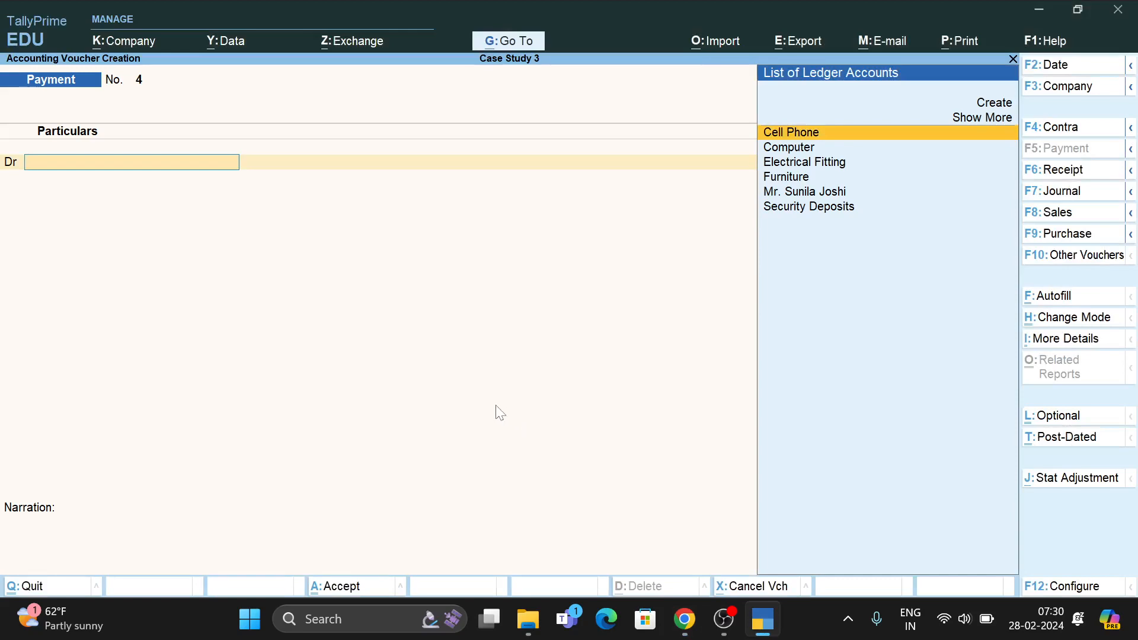
{"action": "key", "text": "alt+c"}
{"action": "type", "text": "Stat"}
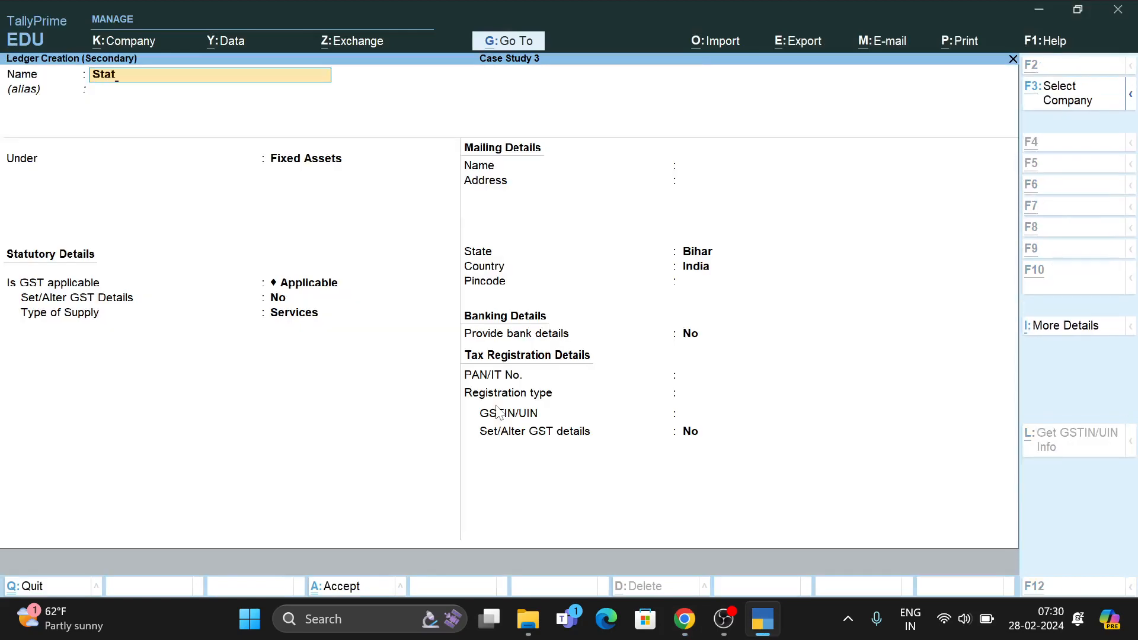
{"action": "key", "text": "alt+Tab"}
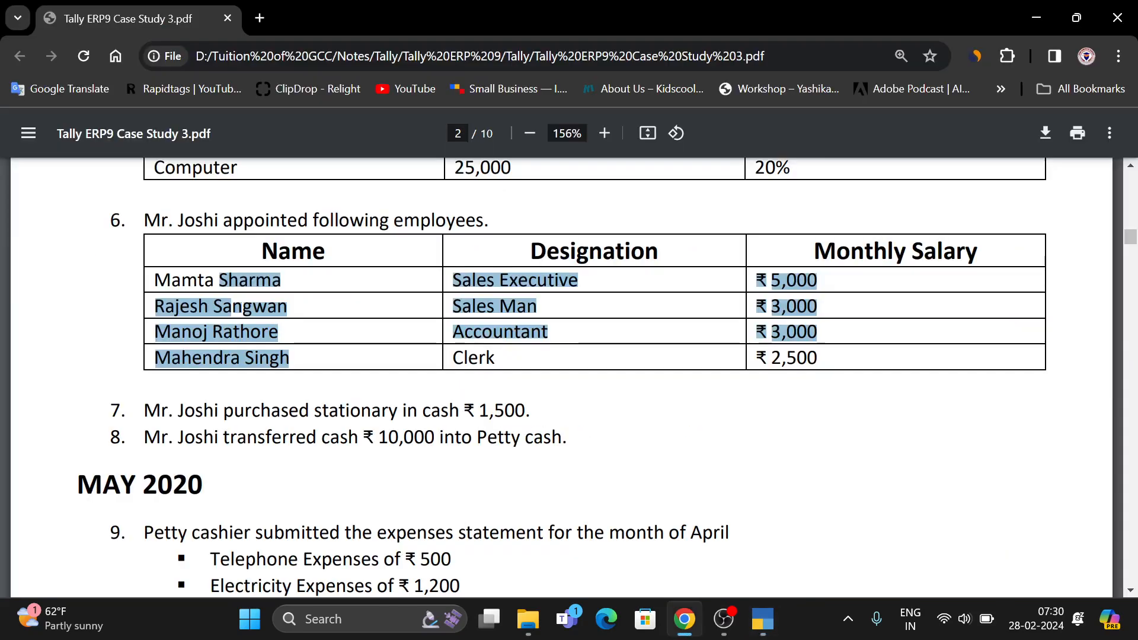
{"action": "key", "text": "alt+Tab"}
{"action": "type", "text": "tionary"}
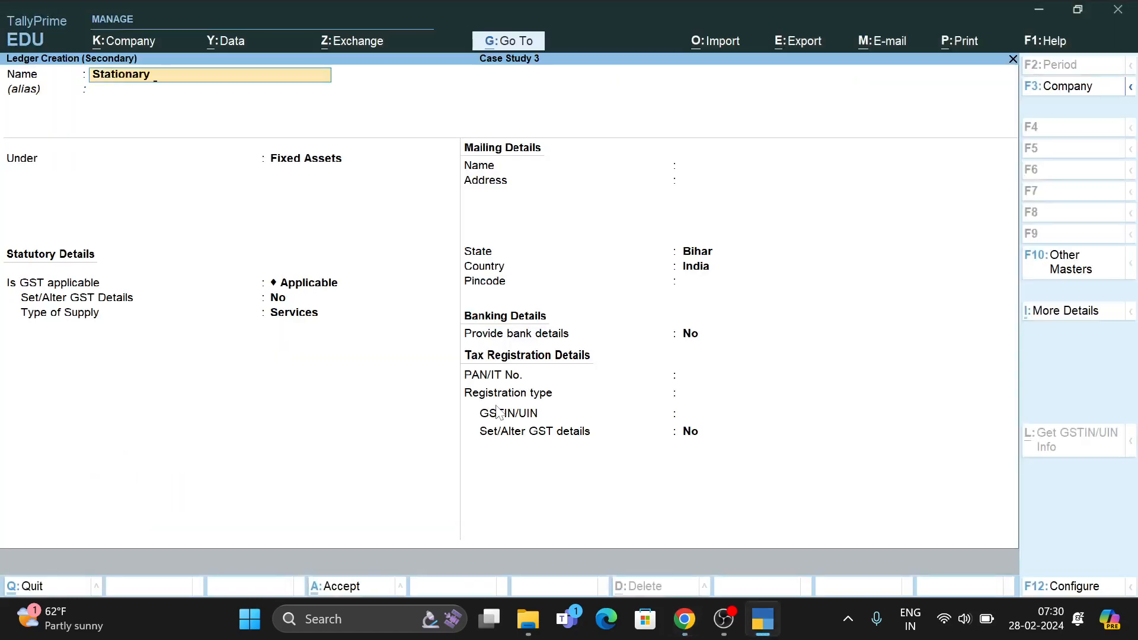
{"action": "type", "text": " Expense"}
{"action": "type", "text": "s"}
{"action": "key", "text": "Return"}
{"action": "key", "text": "Return"}
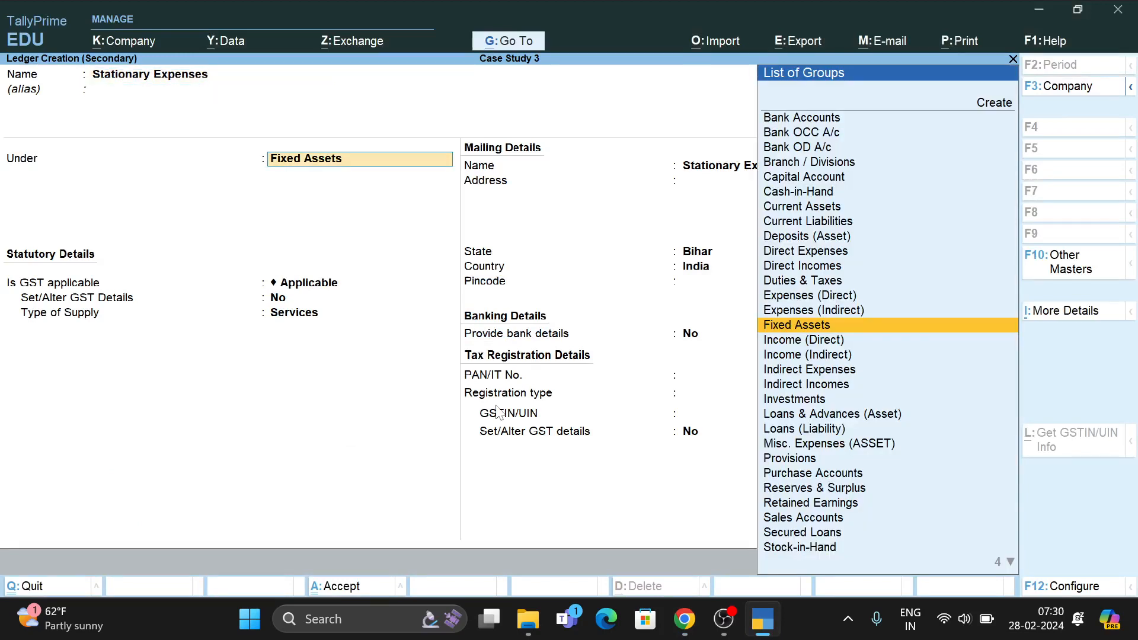
{"action": "type", "text": "Ind"}
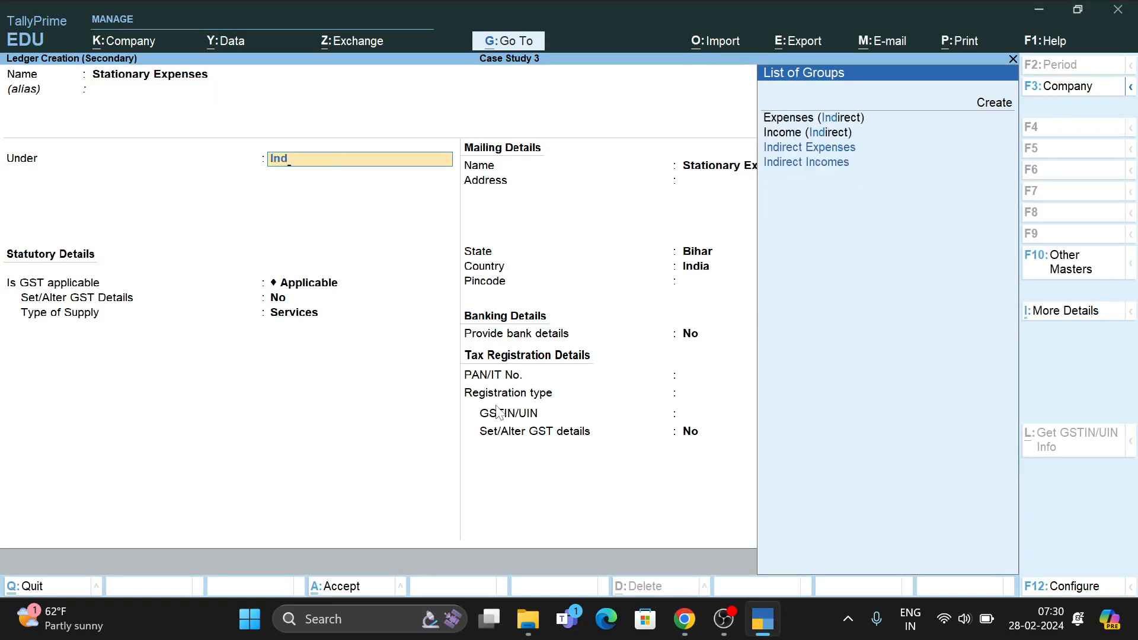
{"action": "key", "text": "Return"}
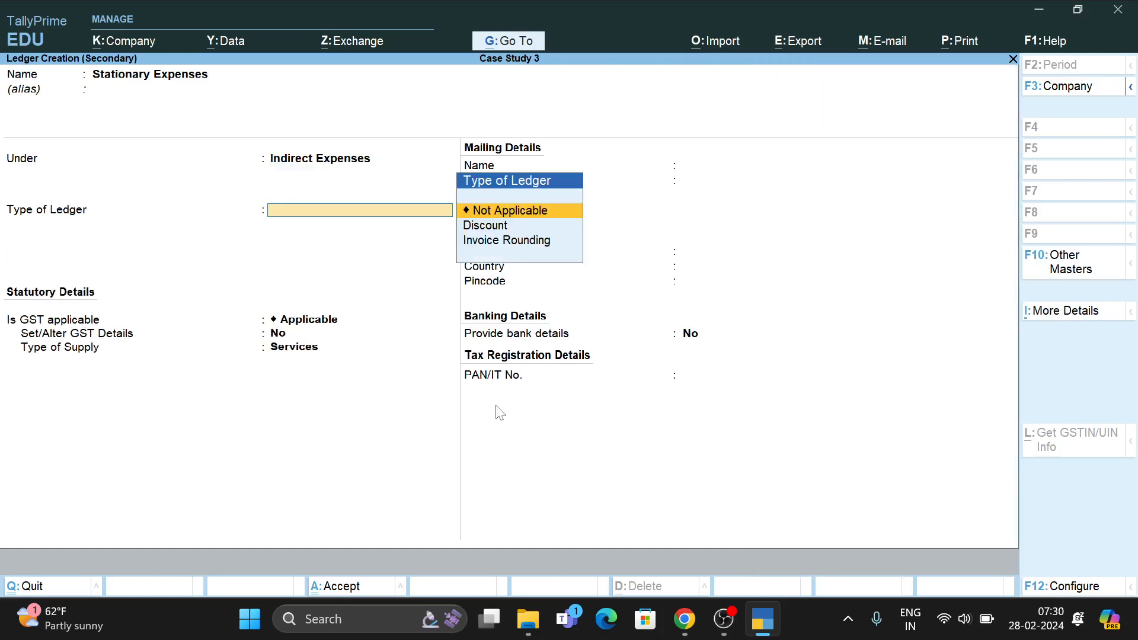
{"action": "key", "text": "ctrl"}
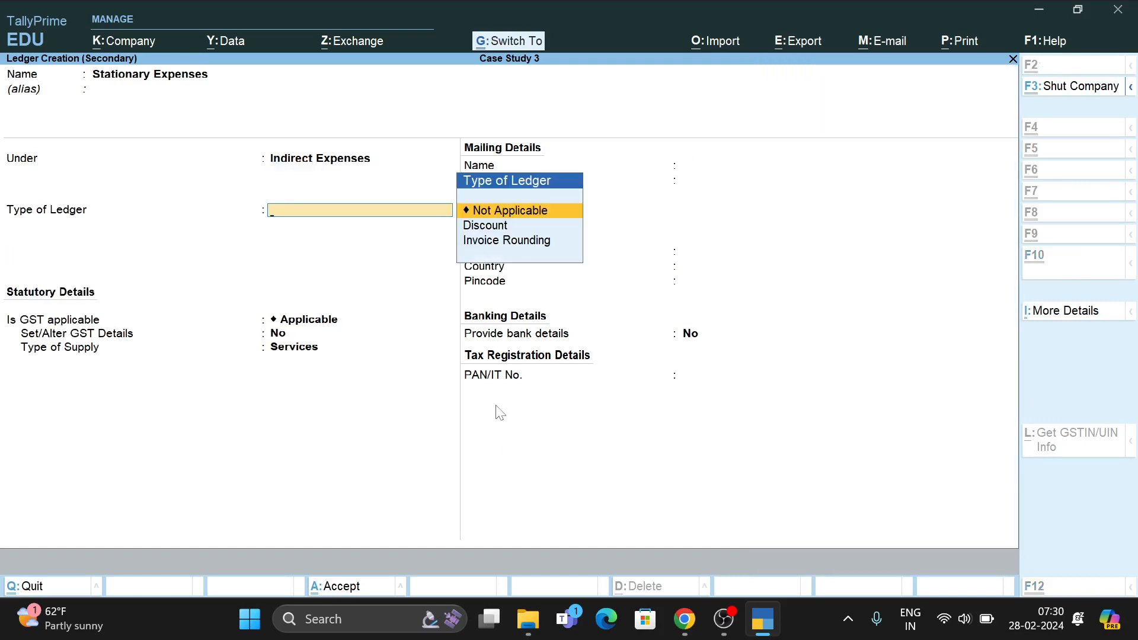
{"action": "key", "text": "ctrl+a"}
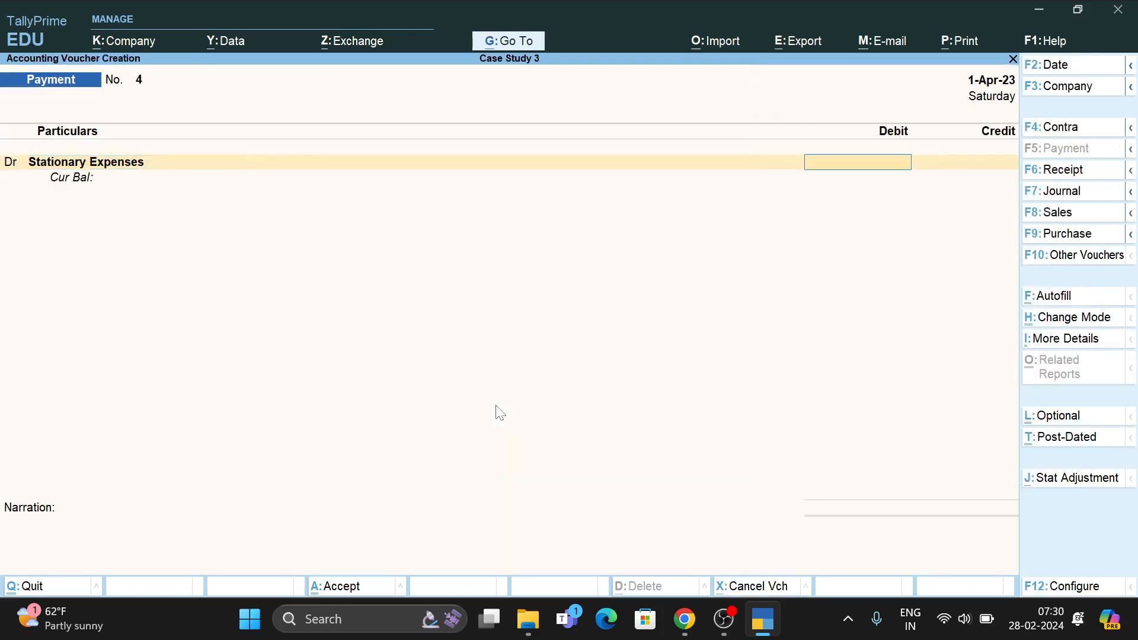
Enter 1,500 paid from Cash and save payment voucher No. 4.
{"action": "type", "text": "1500"}
{"action": "key", "text": "Return"}
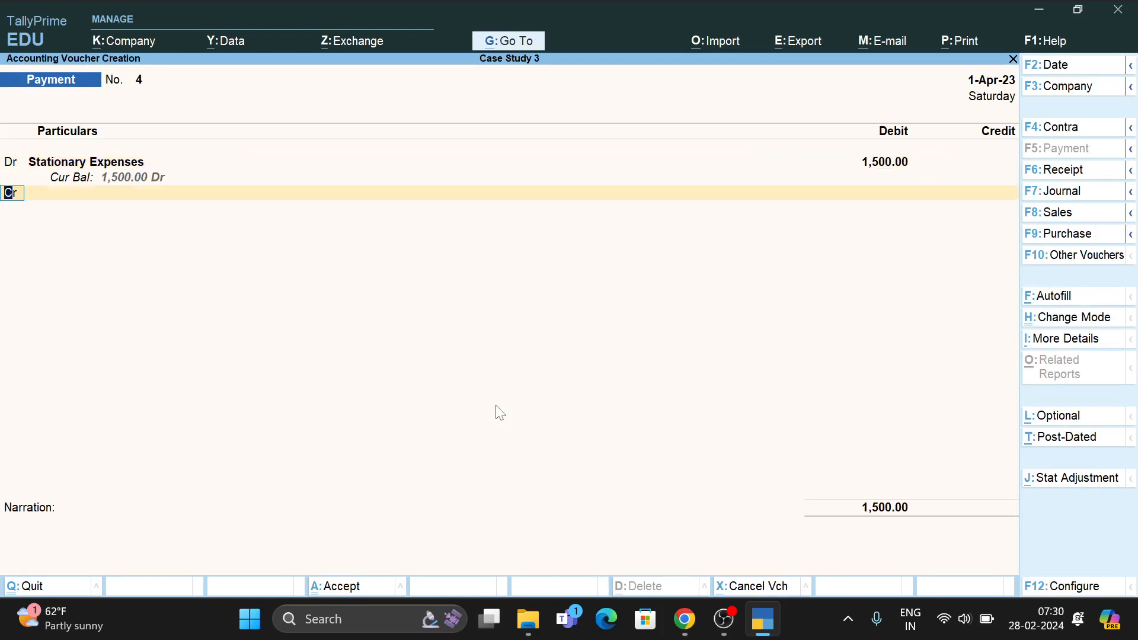
{"action": "key", "text": "Return"}
{"action": "key", "text": "Return"}
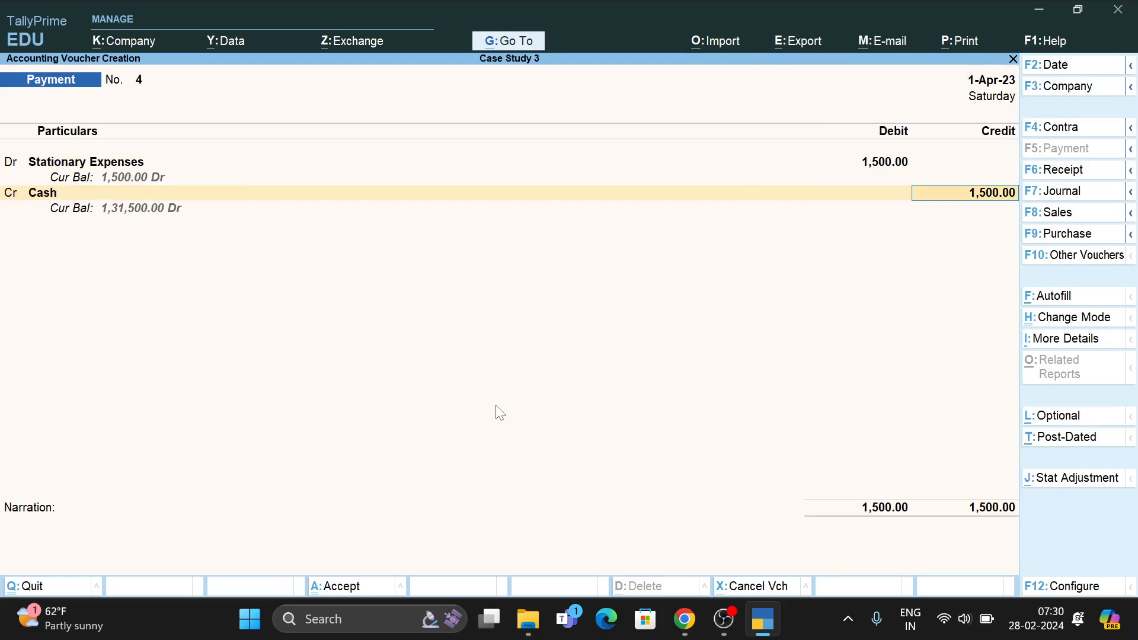
{"action": "key", "text": "ctrl+a"}
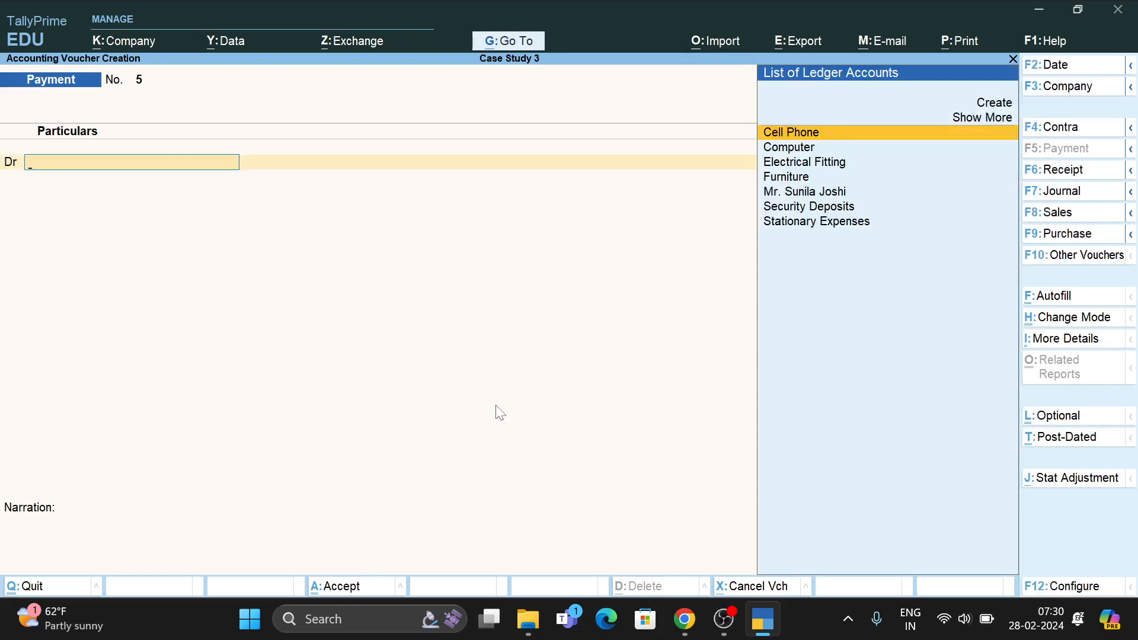
Discard the blank payment voucher No. 5 and confirm quitting voucher entry.
{"action": "key", "text": "Escape"}
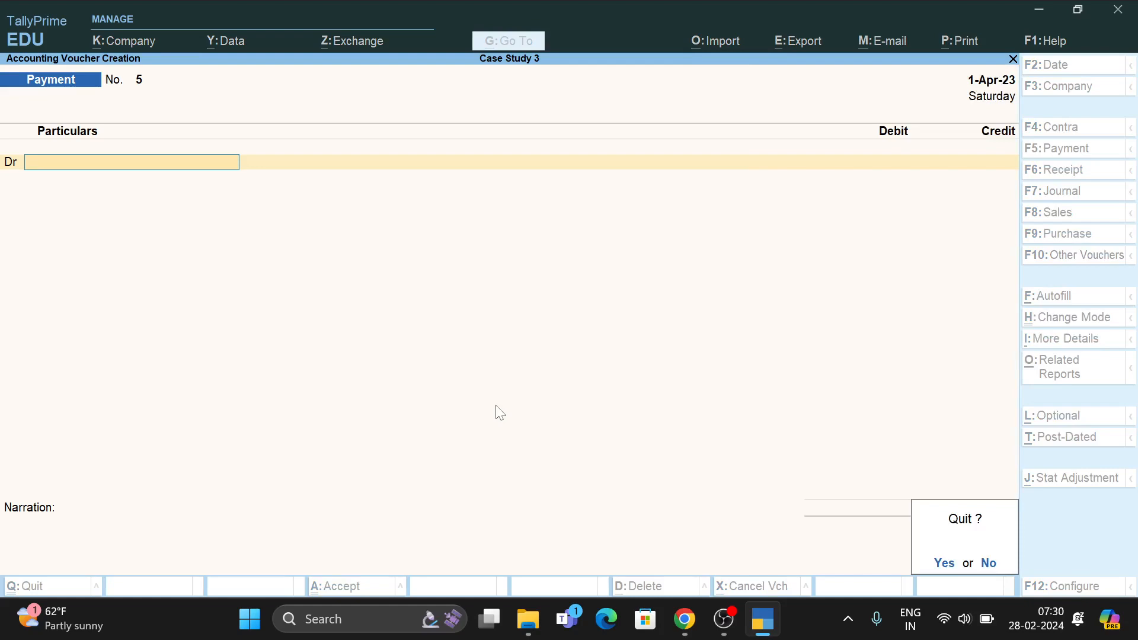
{"action": "key", "text": "alt+Tab"}
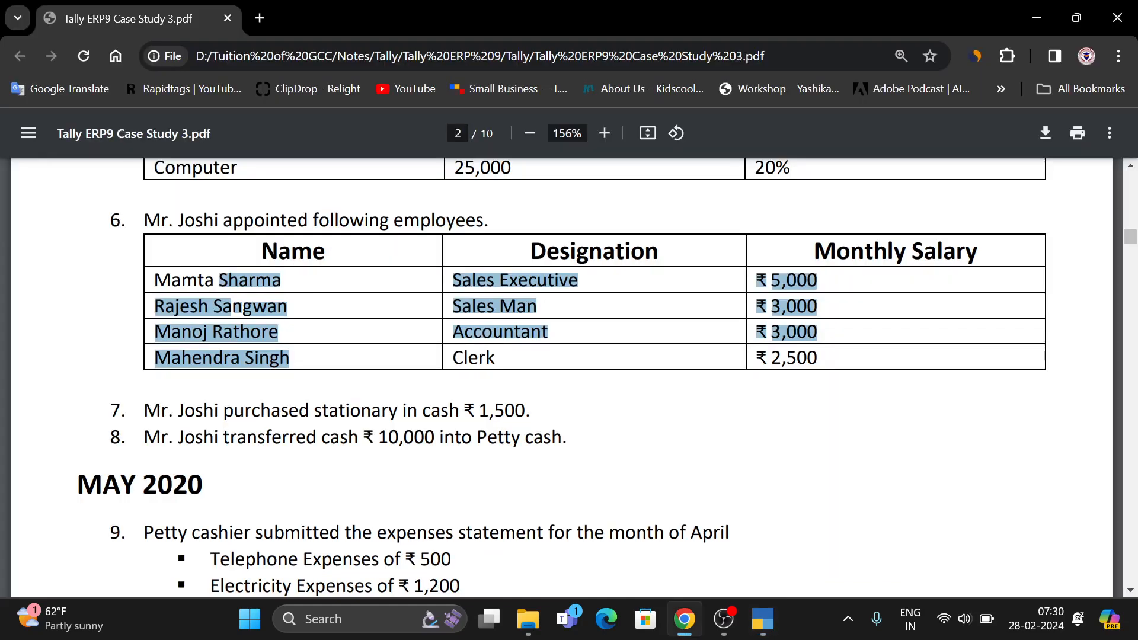
{"action": "key", "text": "alt+Tab"}
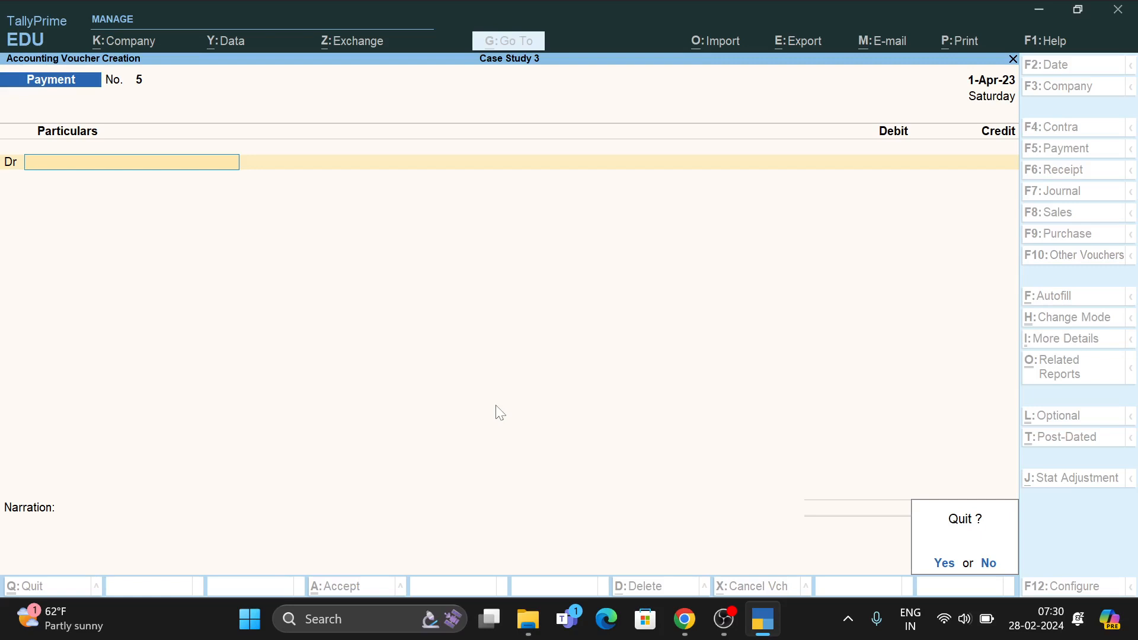
{"action": "key", "text": "y"}
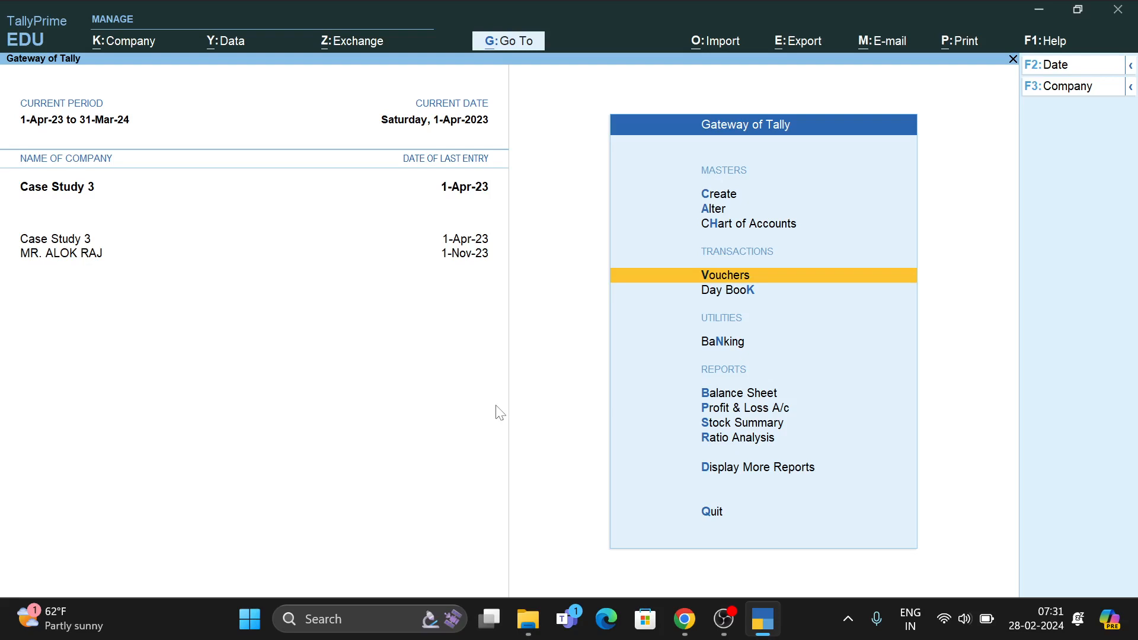
Start a new accounting voucher, bringing up blank Payment voucher No. 5.
{"action": "key", "text": "Return"}
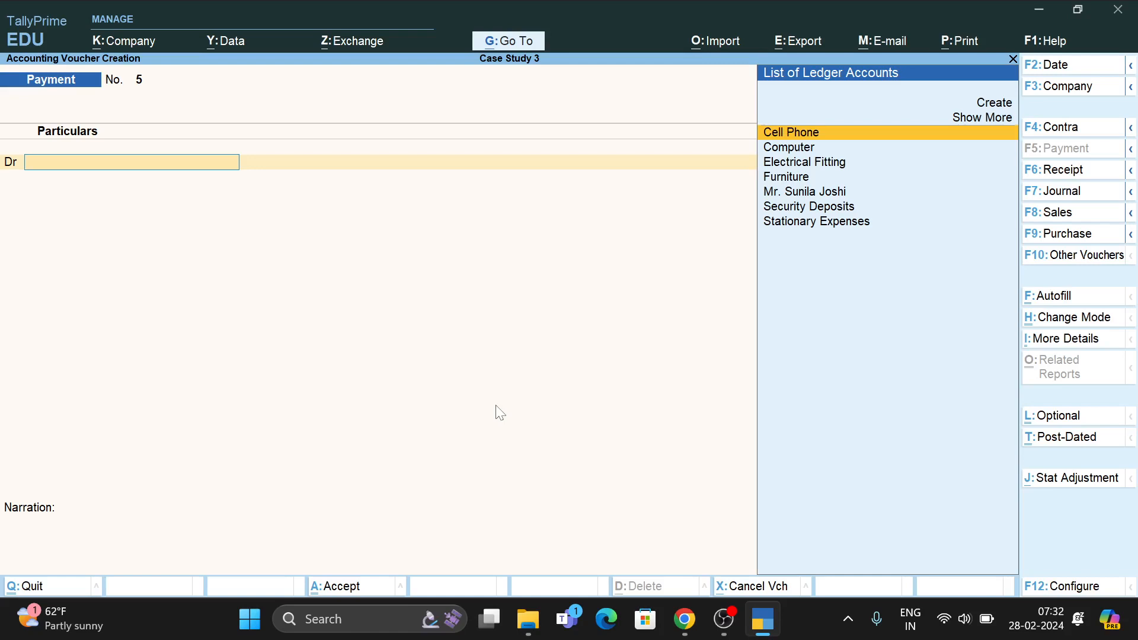
Switch to a Contra voucher and credit Cash with 10,000.
{"action": "key", "text": "F4"}
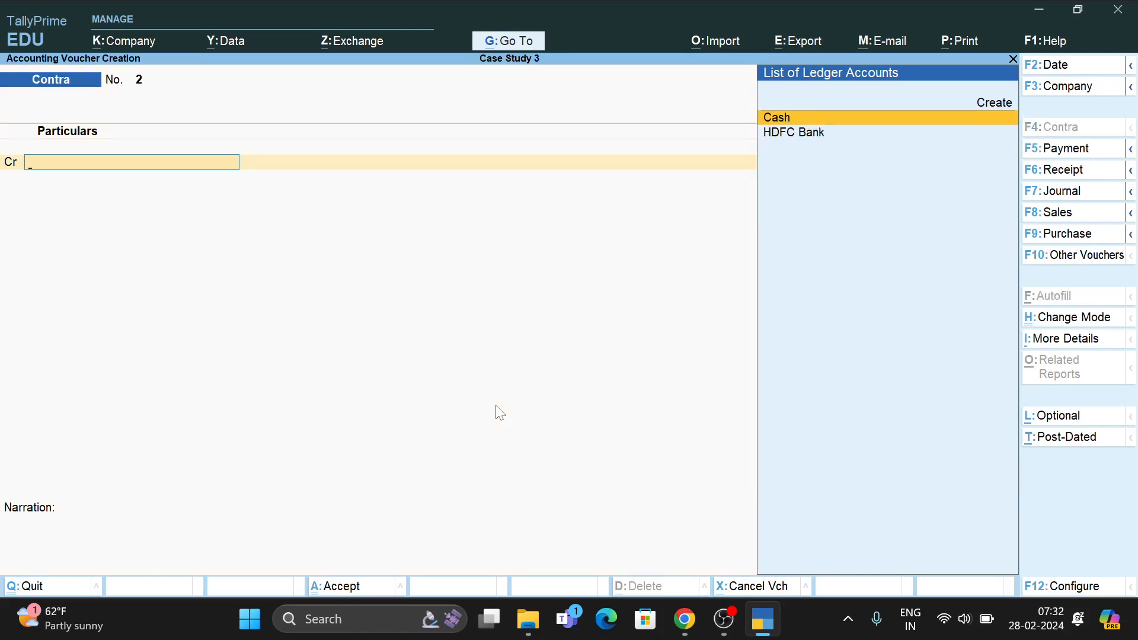
{"action": "key", "text": "Return"}
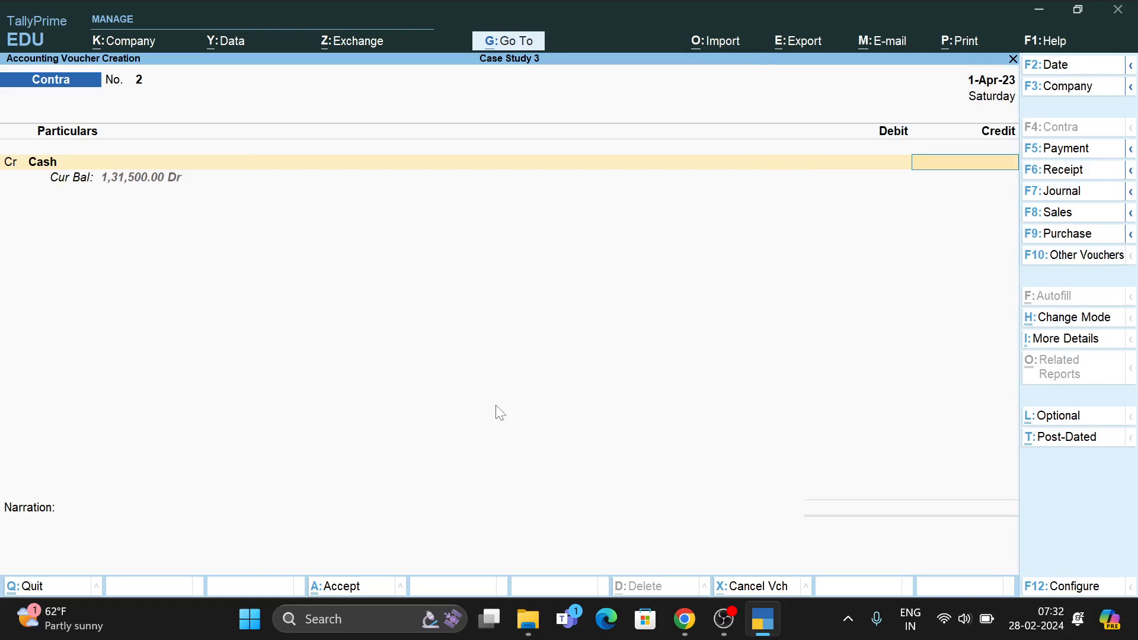
{"action": "type", "text": "10000"}
{"action": "key", "text": "Return"}
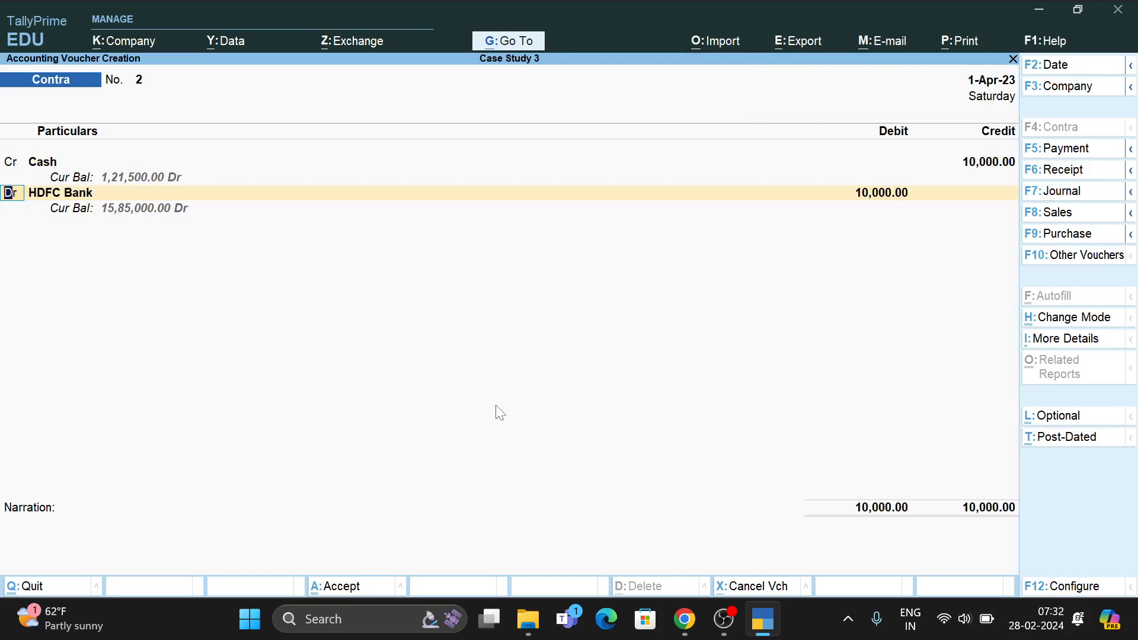
Create a 'Patty Cash' ledger under Cash-in-Hand for the debit line.
{"action": "key", "text": "Return"}
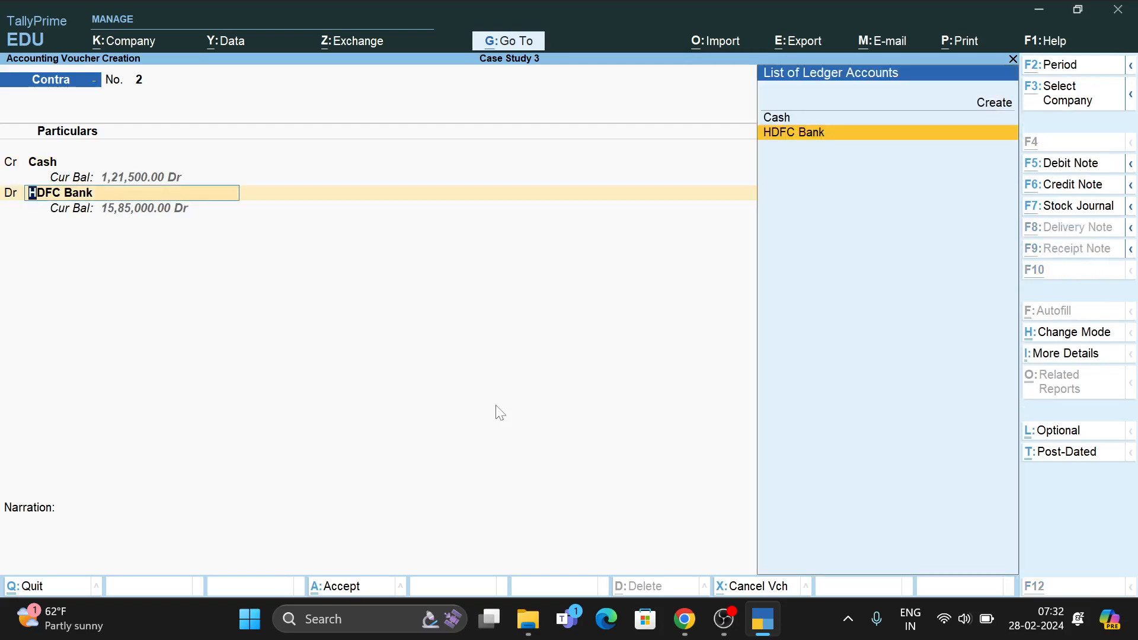
{"action": "key", "text": "alt+c"}
{"action": "type", "text": "Pat"}
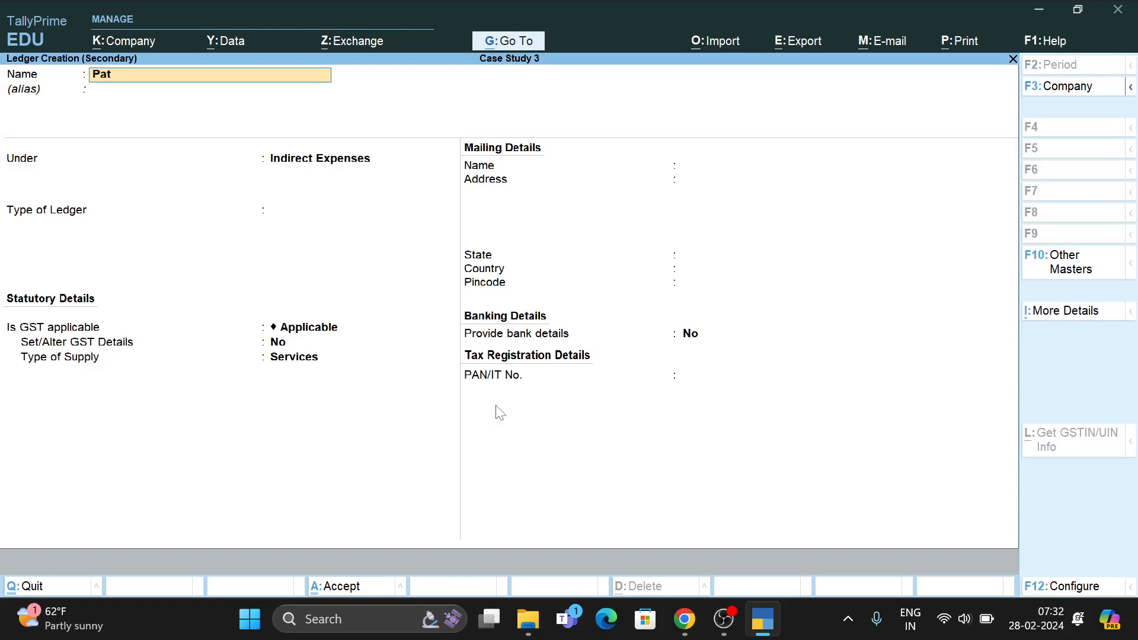
{"action": "type", "text": "ty Cash"}
{"action": "key", "text": "Return"}
{"action": "key", "text": "Return"}
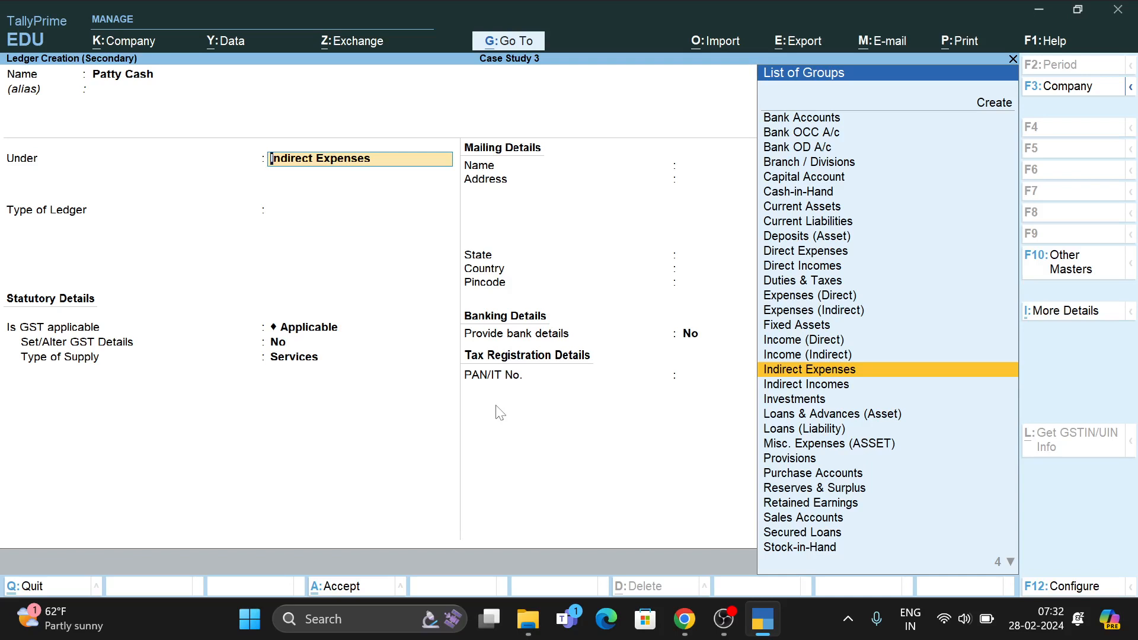
{"action": "type", "text": "Cash"}
{"action": "key", "text": "Return"}
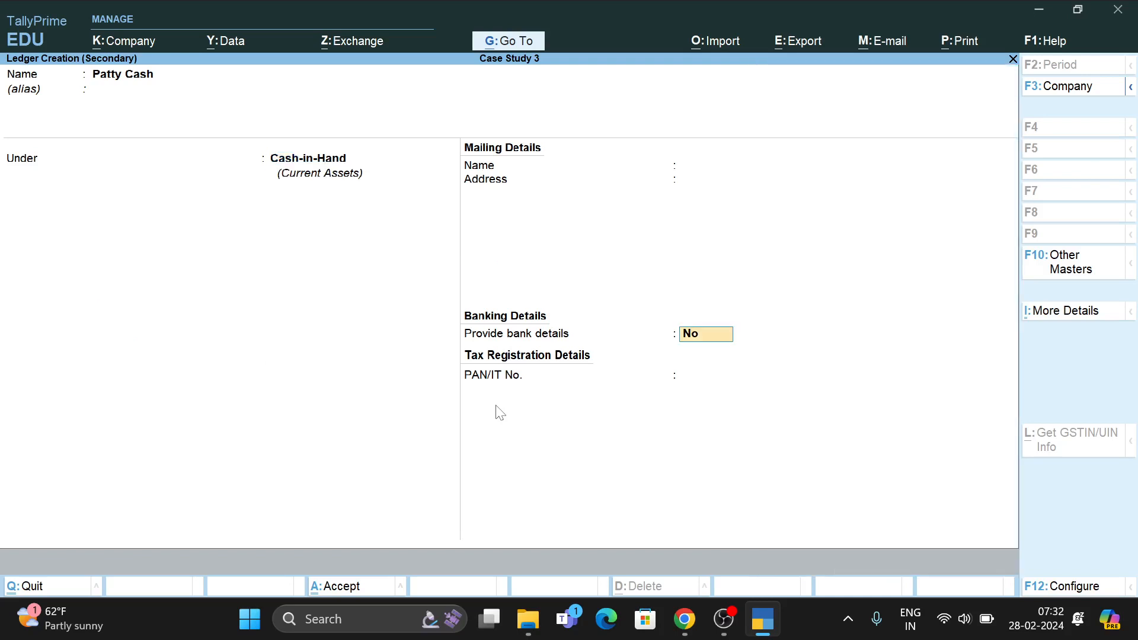
{"action": "key", "text": "ctrl+a"}
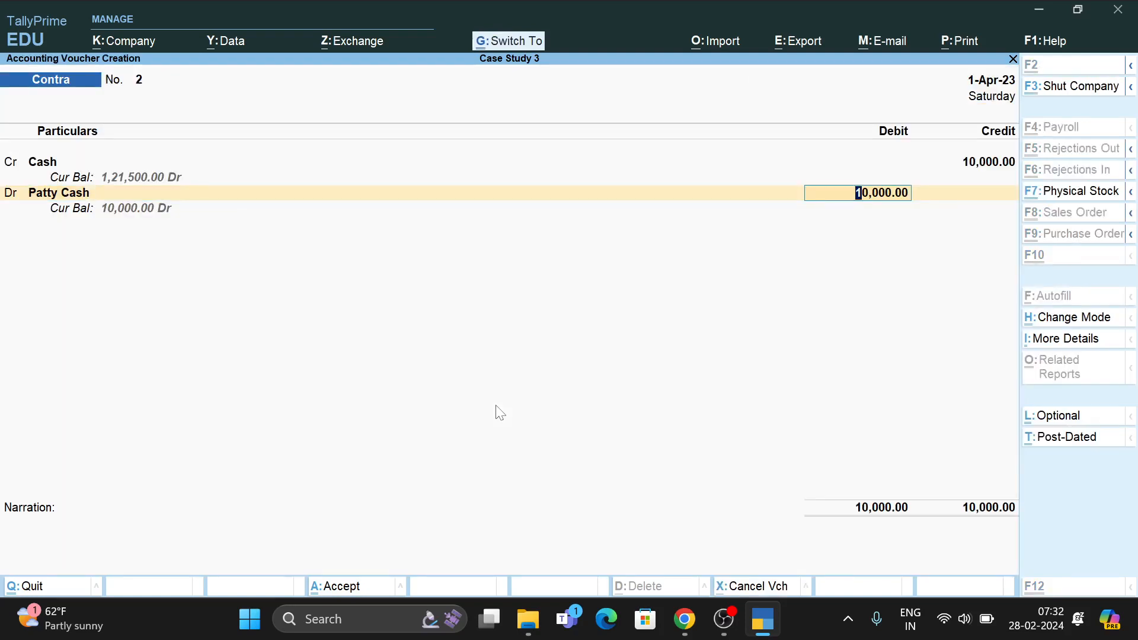
Save Contra voucher No. 2 and return to the Gateway of Tally.
{"action": "key", "text": "ctrl+a"}
{"action": "key", "text": "Escape"}
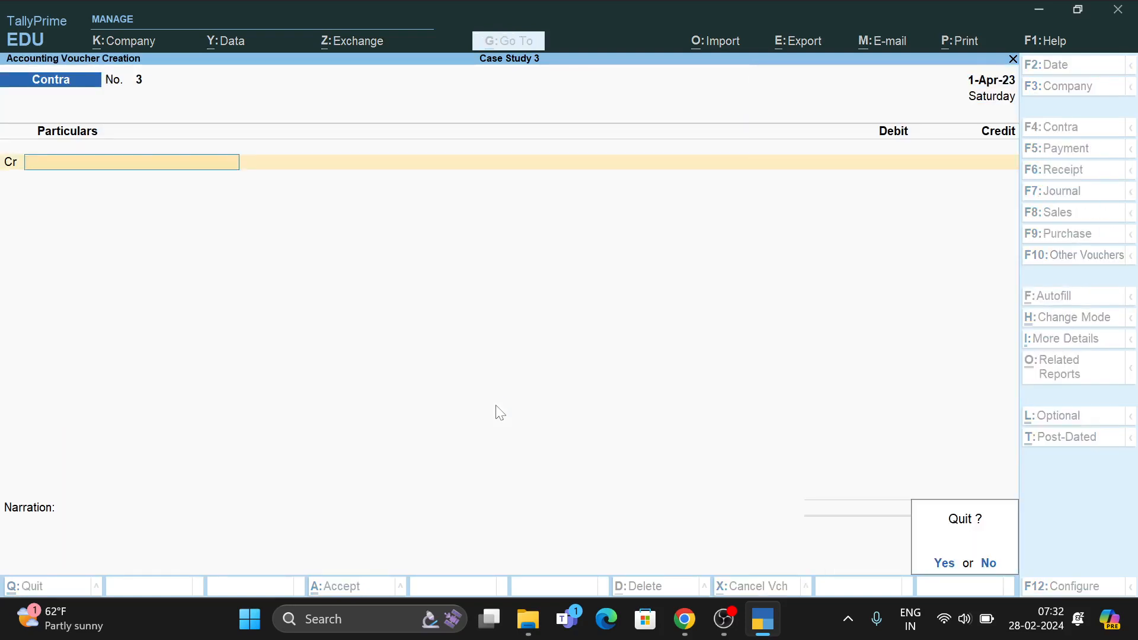
{"action": "key", "text": "y"}
{"action": "key", "text": "Down"}
{"action": "key", "text": "Down"}
{"action": "key", "text": "Down"}
{"action": "key", "text": "Down"}
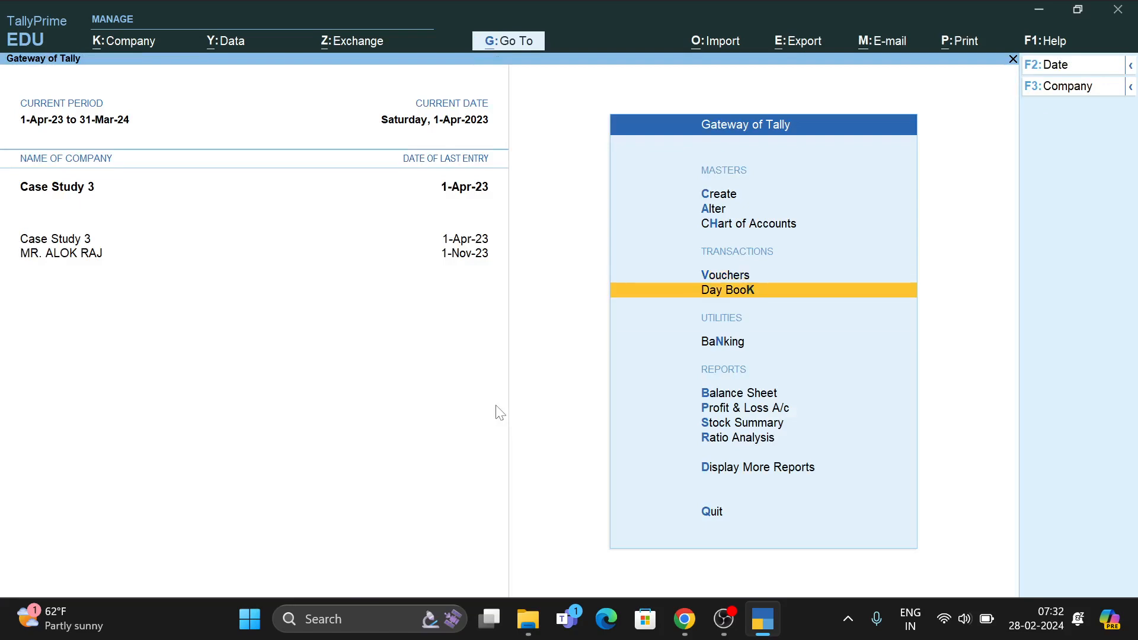
Open the Balance Sheet, check the Profit & Loss A/c, then drill into Current Assets.
{"action": "key", "text": "Up"}
{"action": "key", "text": "Return"}
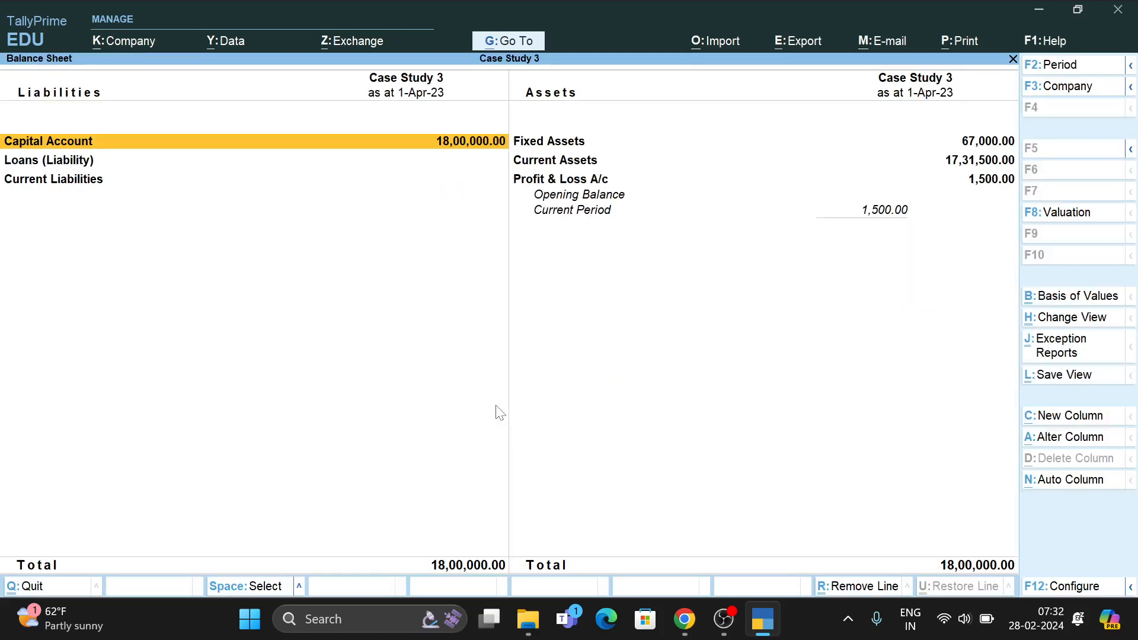
{"action": "key", "text": "Right"}
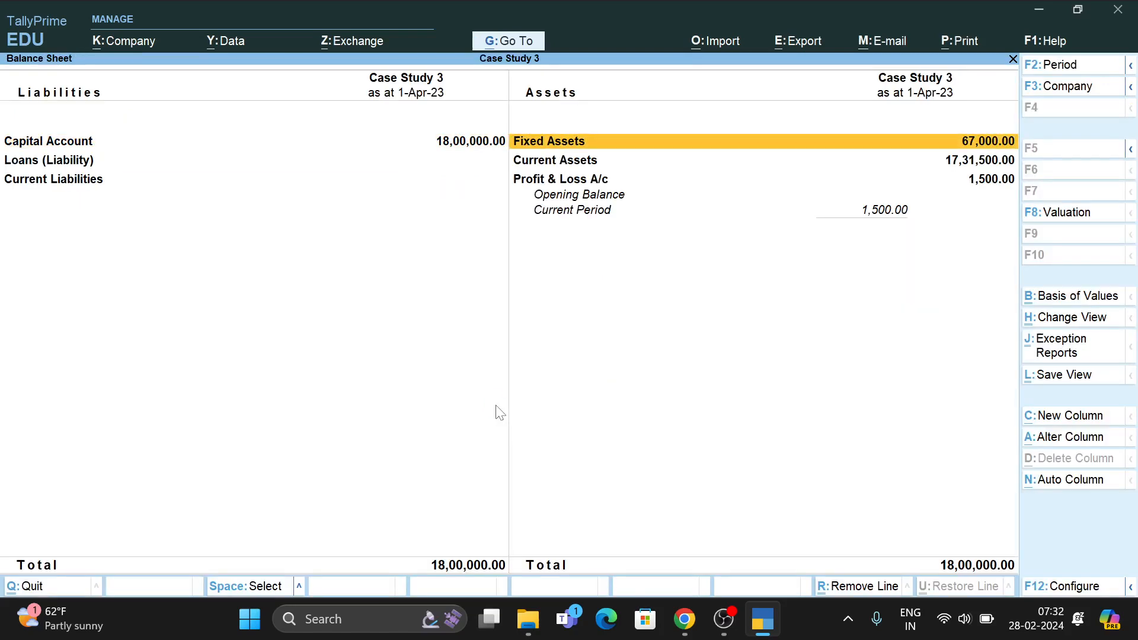
{"action": "key", "text": "Down"}
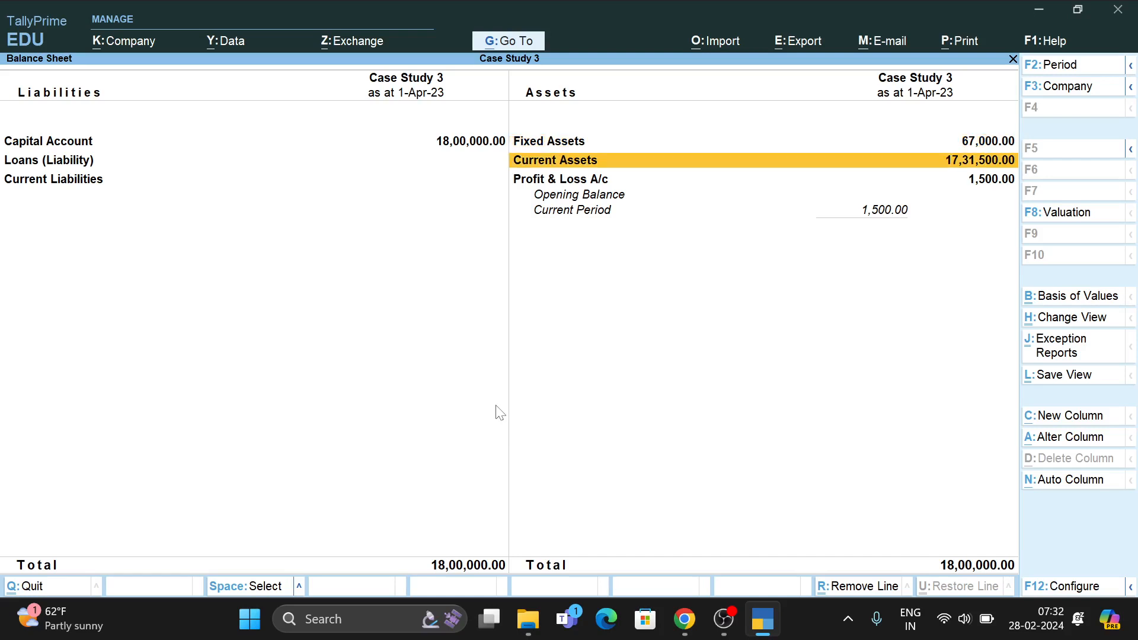
{"action": "key", "text": "Down"}
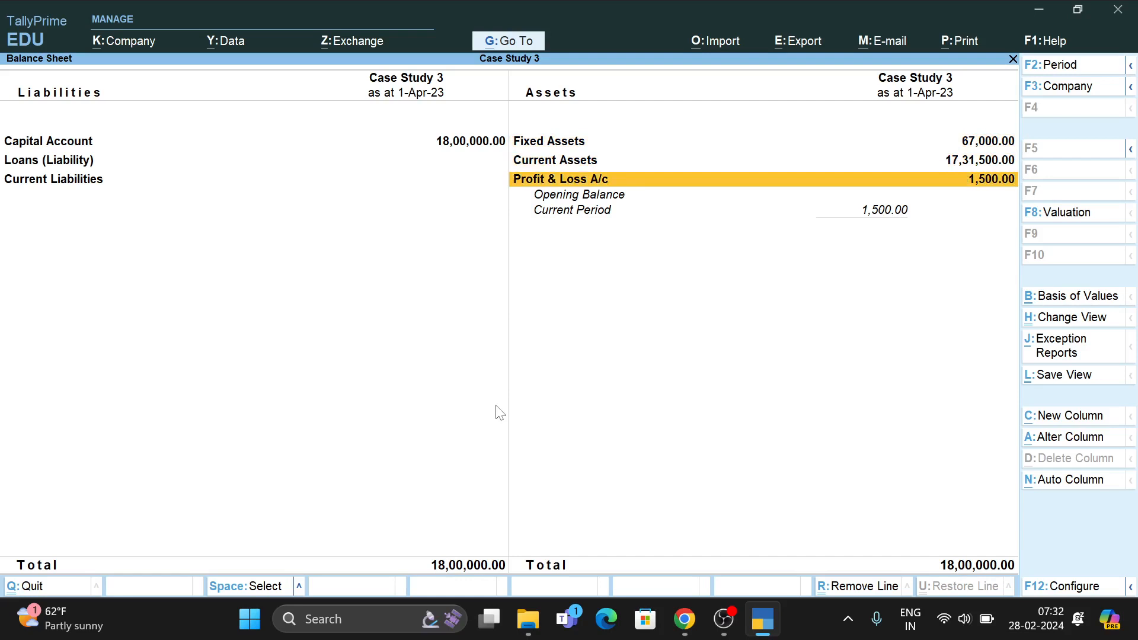
{"action": "key", "text": "Return"}
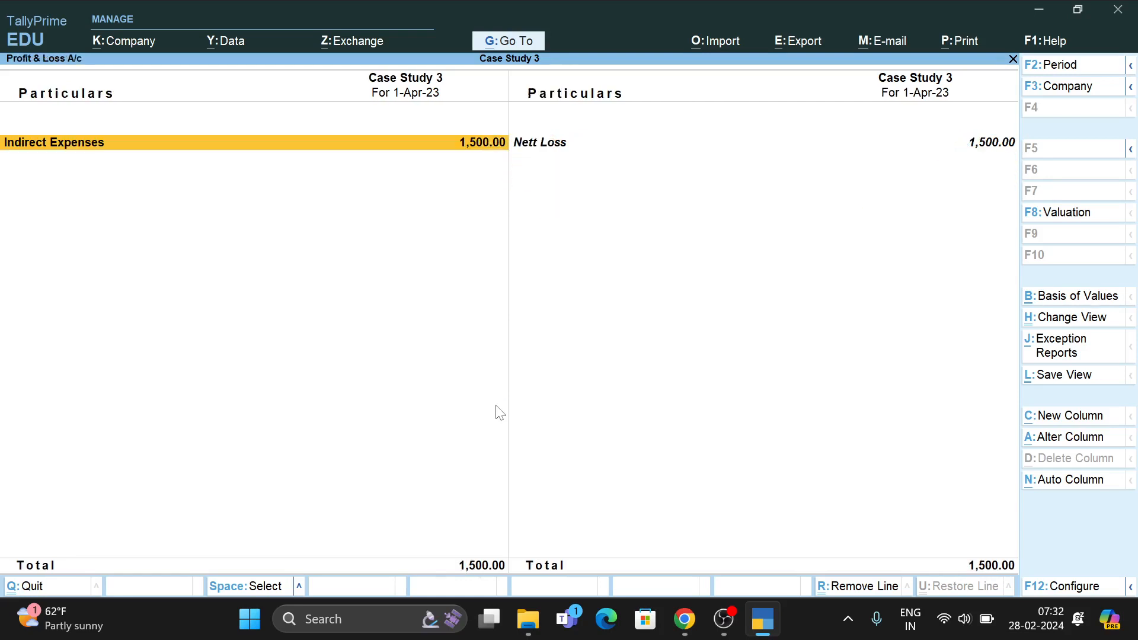
{"action": "key", "text": "Right"}
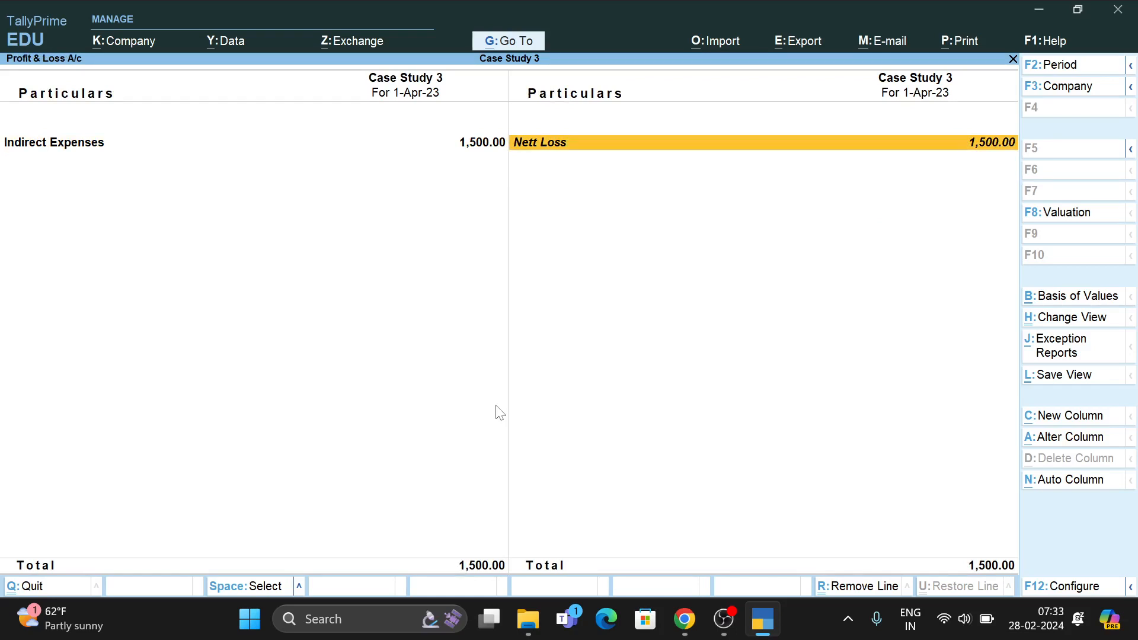
{"action": "key", "text": "Escape"}
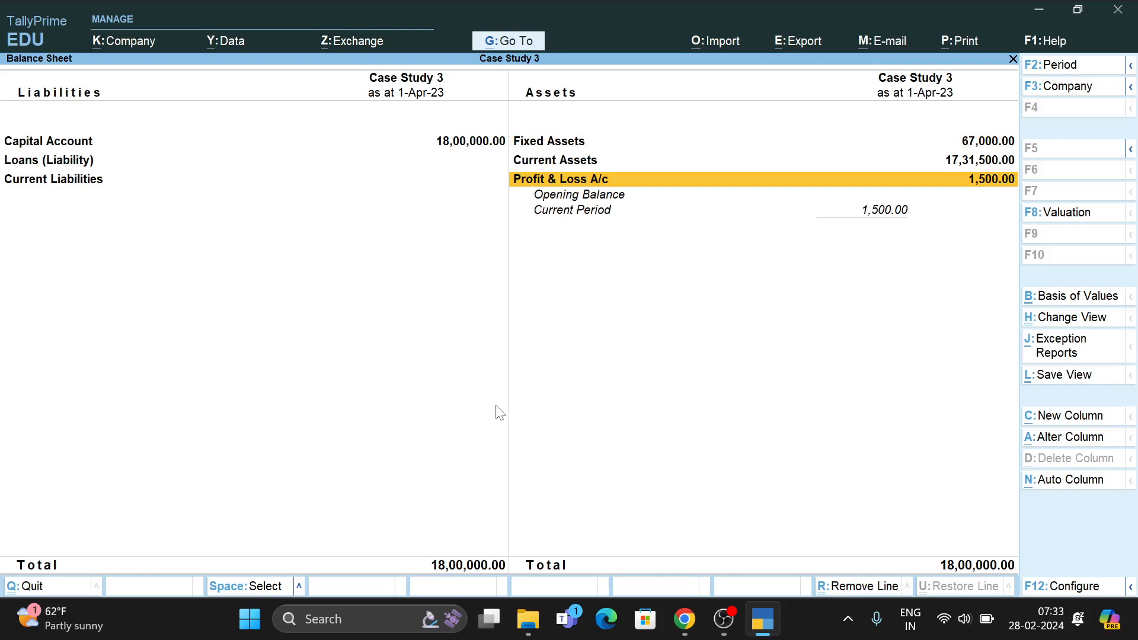
{"action": "key", "text": "Up"}
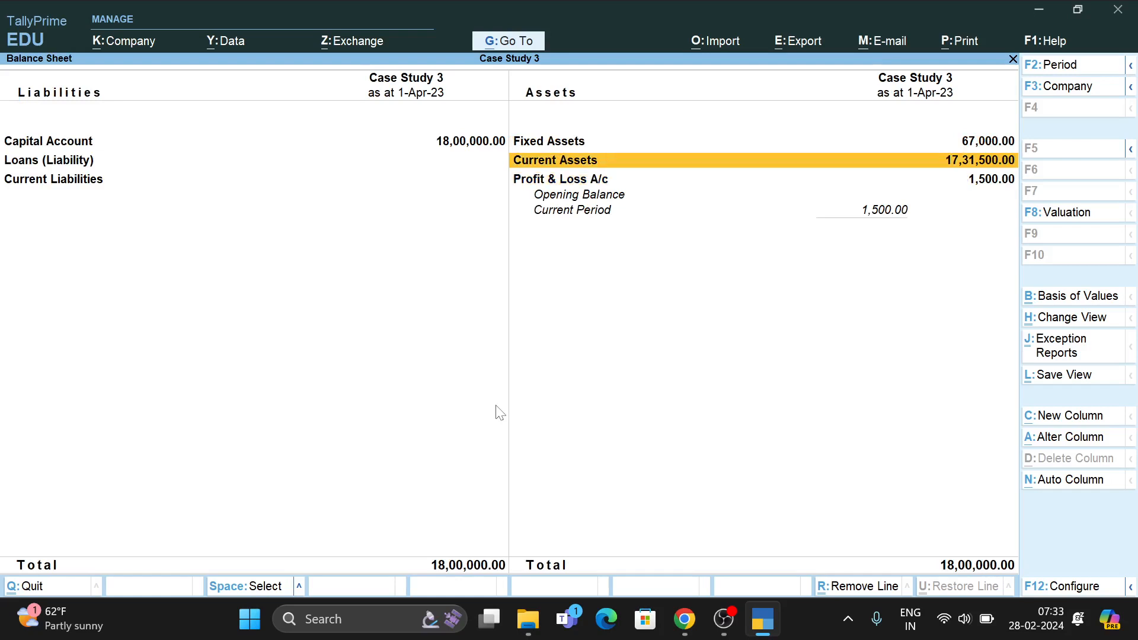
{"action": "key", "text": "Return"}
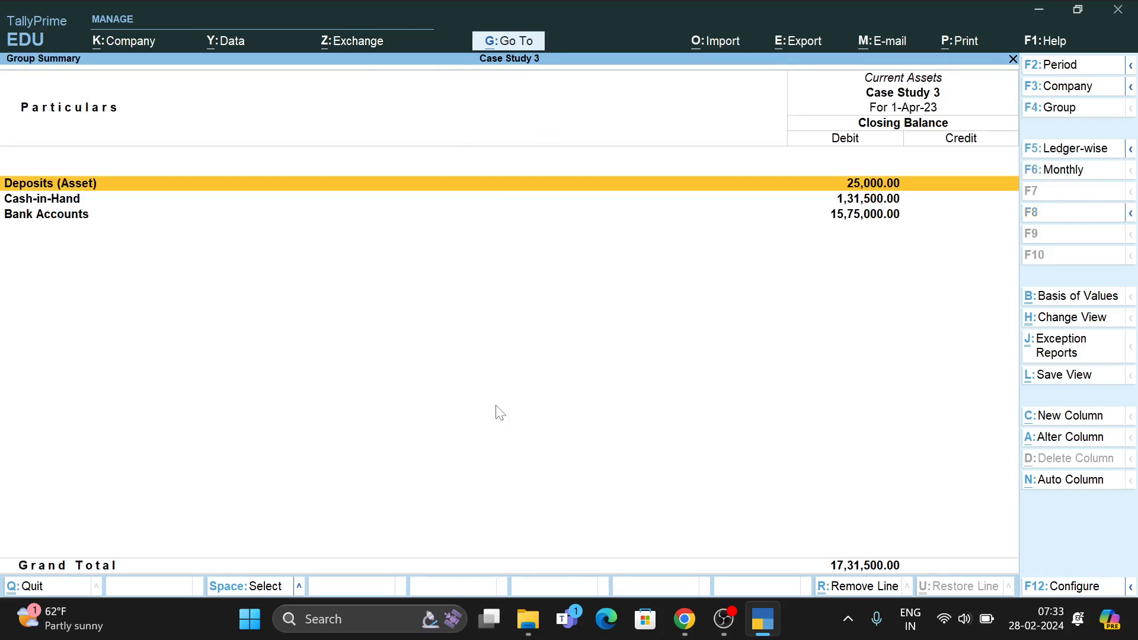
Open Cash-in-Hand to confirm Cash 1,21,500 and Patty Cash 10,000, then exit.
{"action": "key", "text": "Down"}
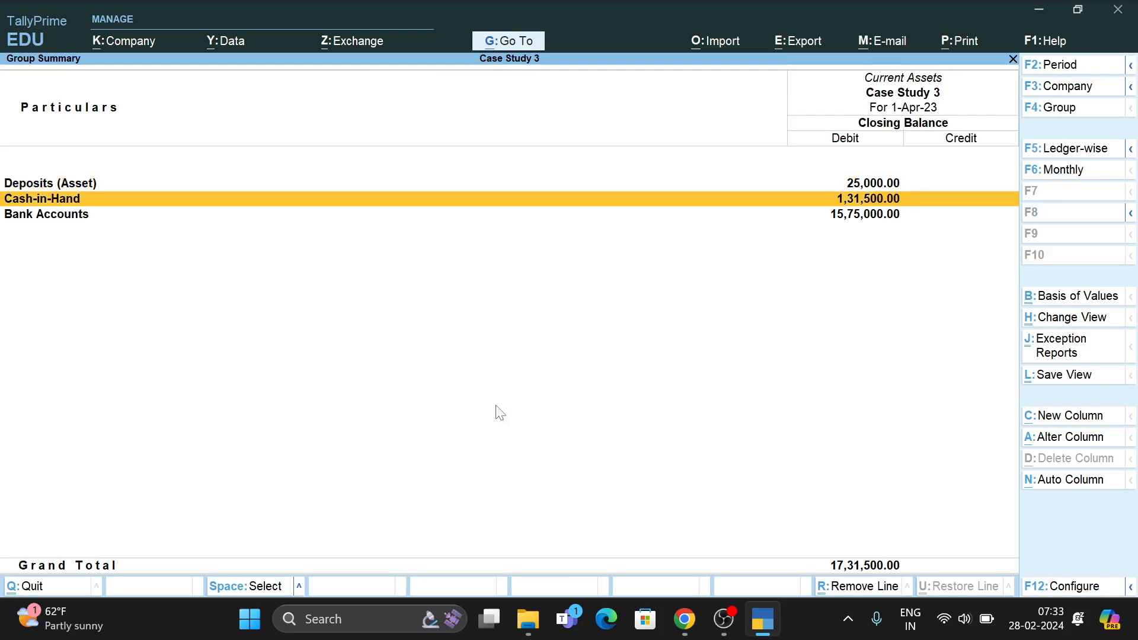
{"action": "key", "text": "Return"}
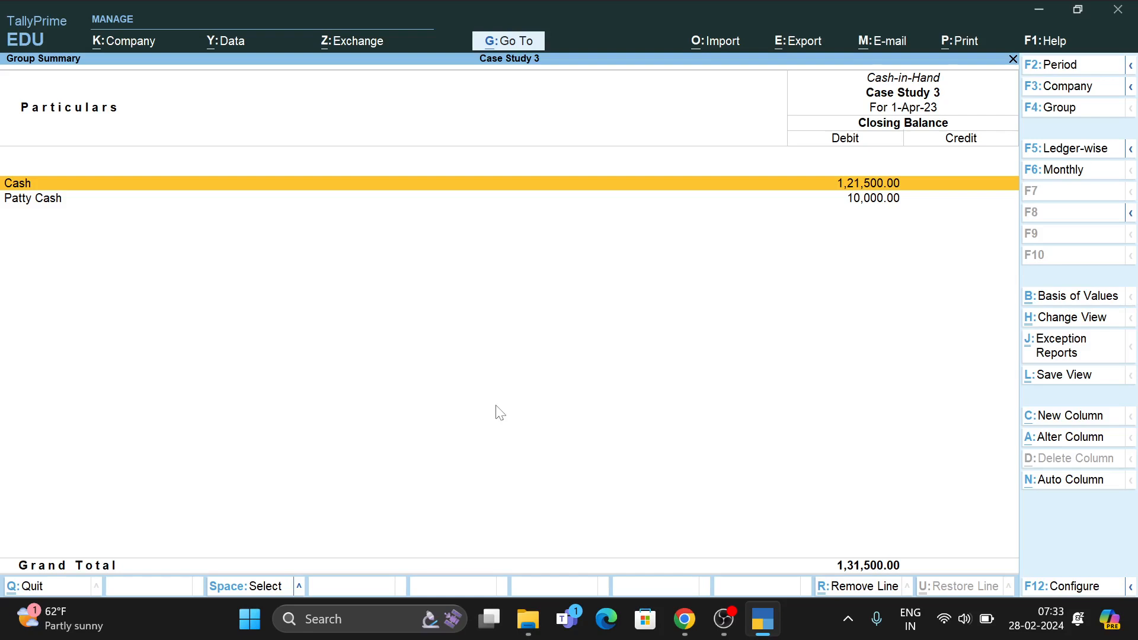
{"action": "key", "text": "Escape"}
{"action": "key", "text": "Escape"}
{"action": "key", "text": "Escape"}
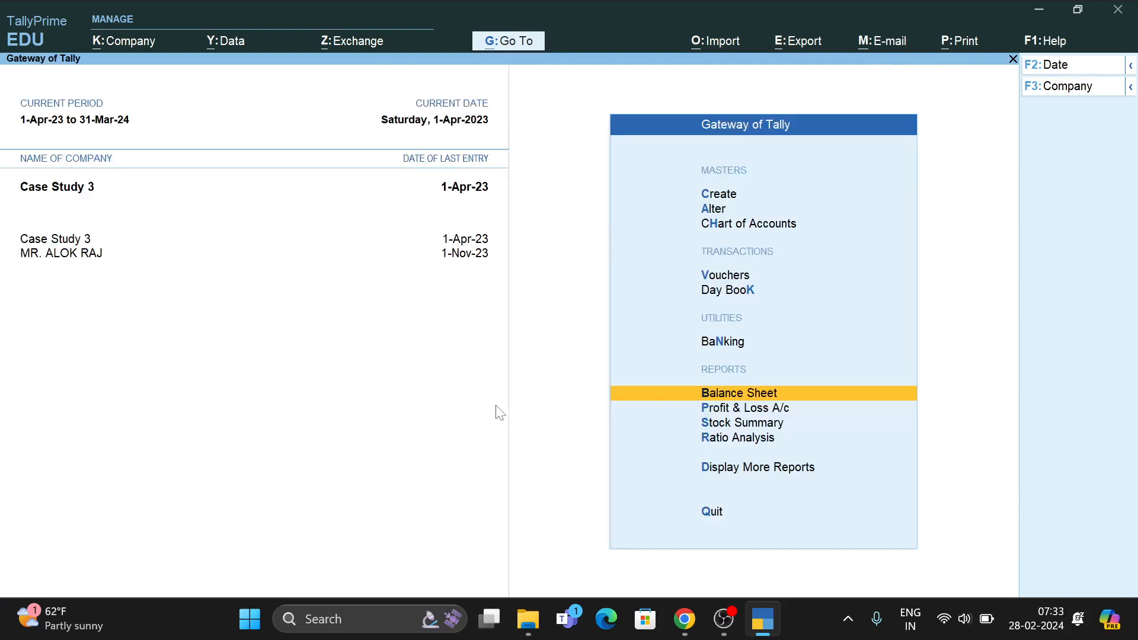
Open the Trial Balance from More Reports, showing 18,00,000 on both sides.
{"action": "key", "text": "Down"}
{"action": "key", "text": "Down"}
{"action": "key", "text": "Down"}
{"action": "key", "text": "Down"}
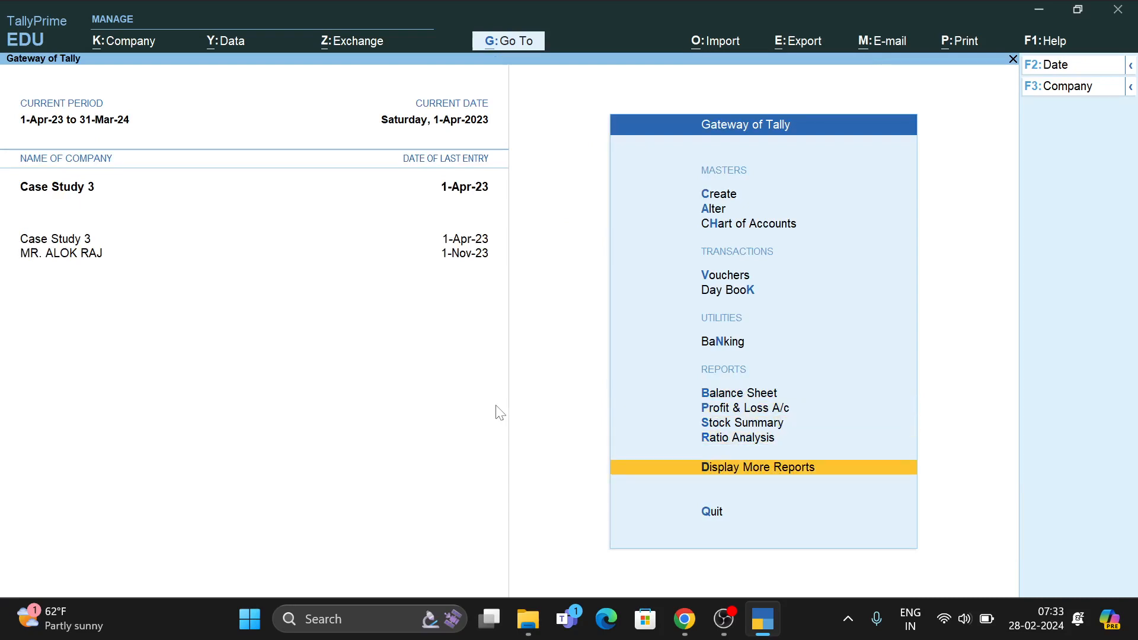
{"action": "key", "text": "Return"}
{"action": "key", "text": "Return"}
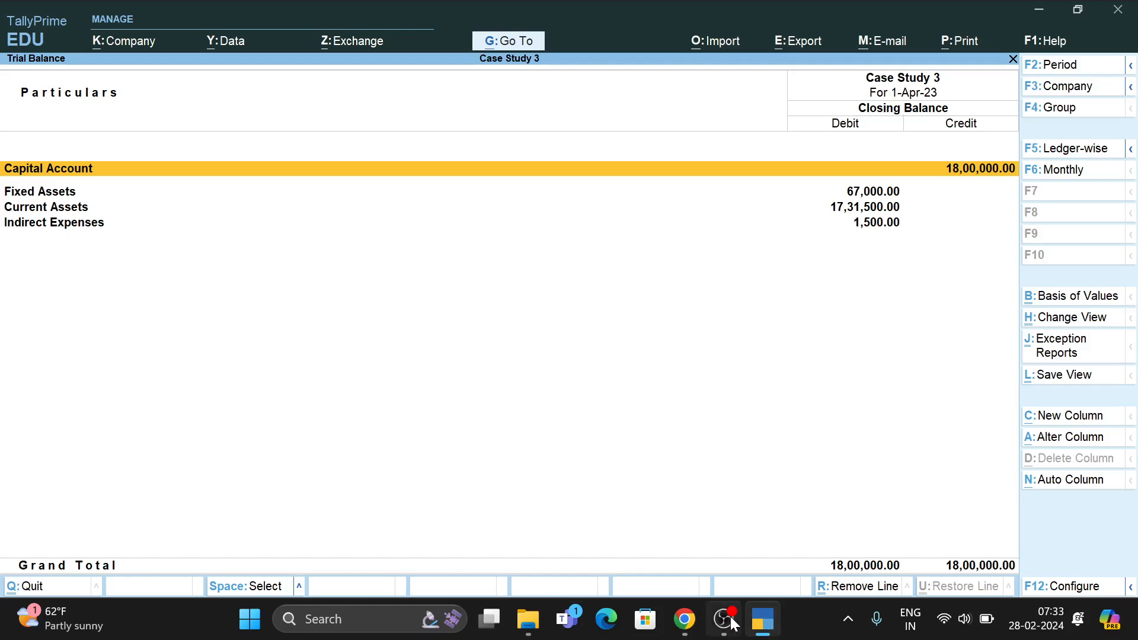
{"action": "mouse_move", "coordinate": [725, 627]}
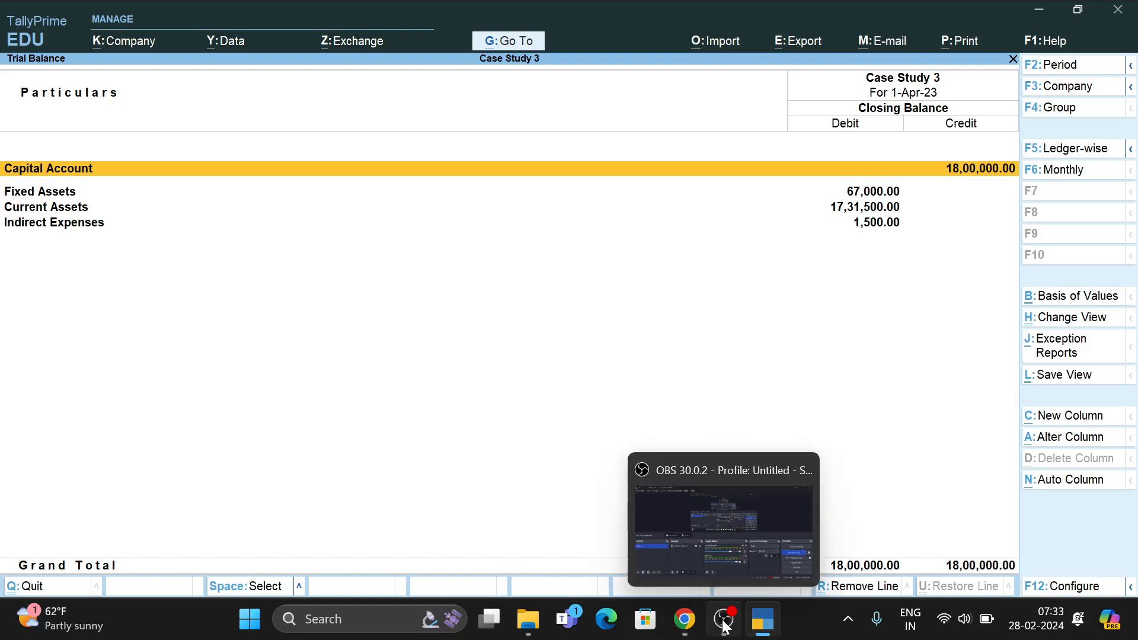